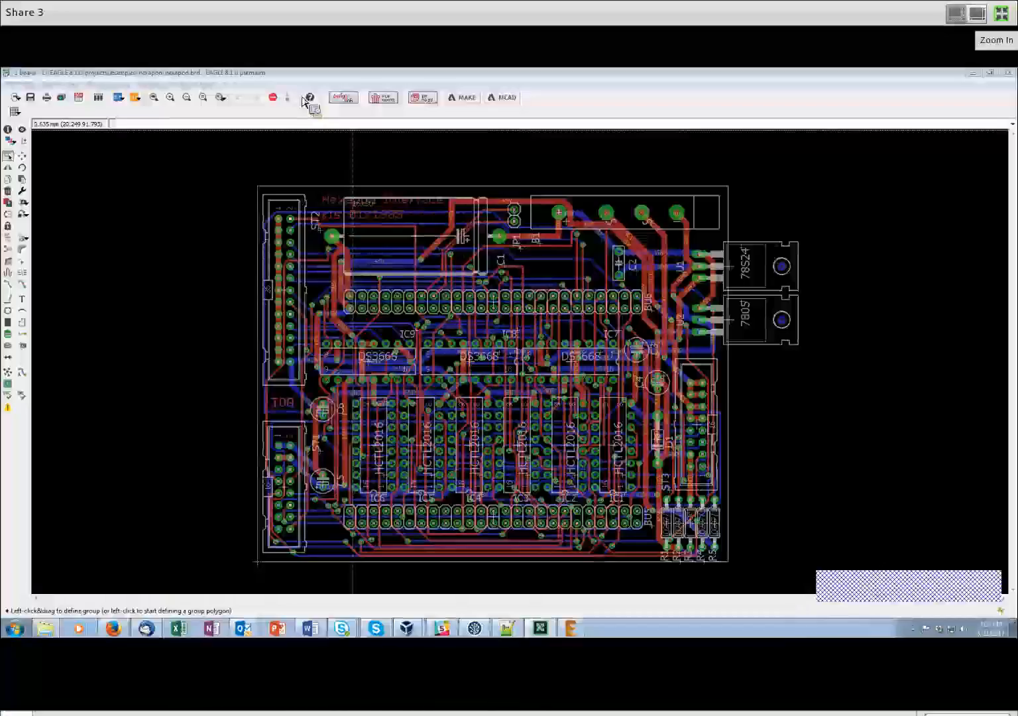
Rip up all routed signals on the hexapod board
click(1001, 13)
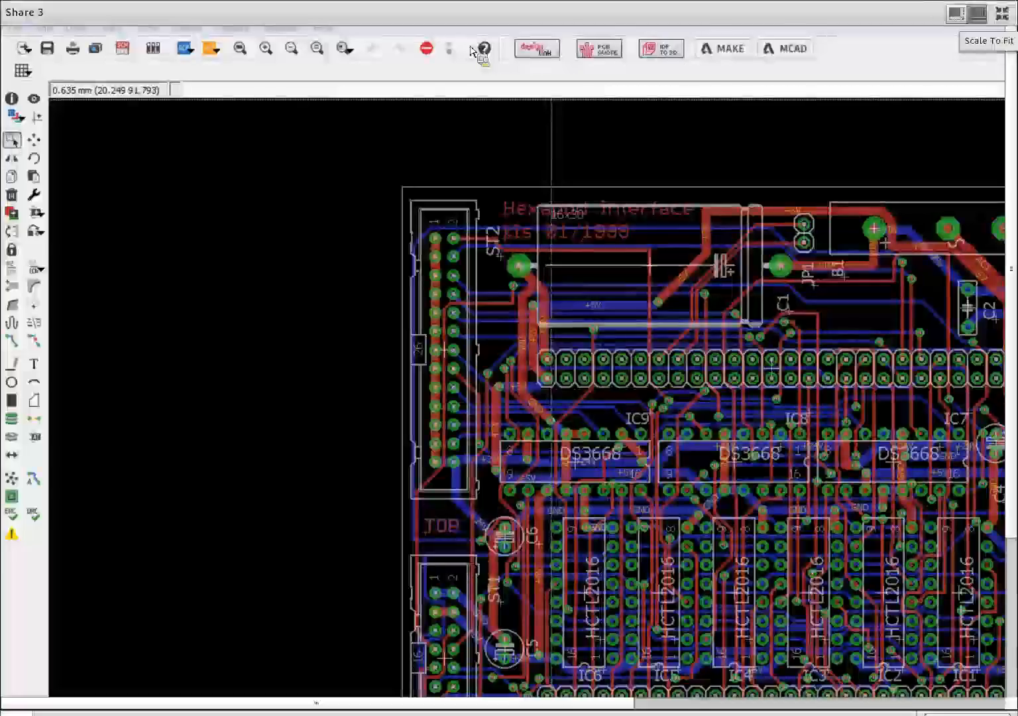
click(956, 13)
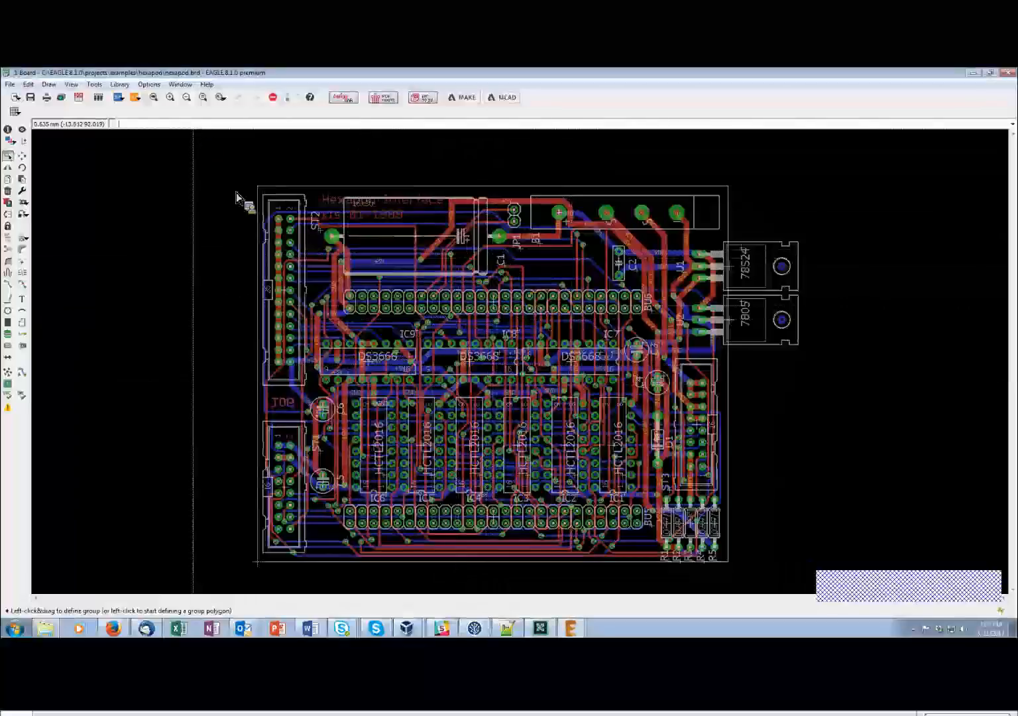
text(ripup;)
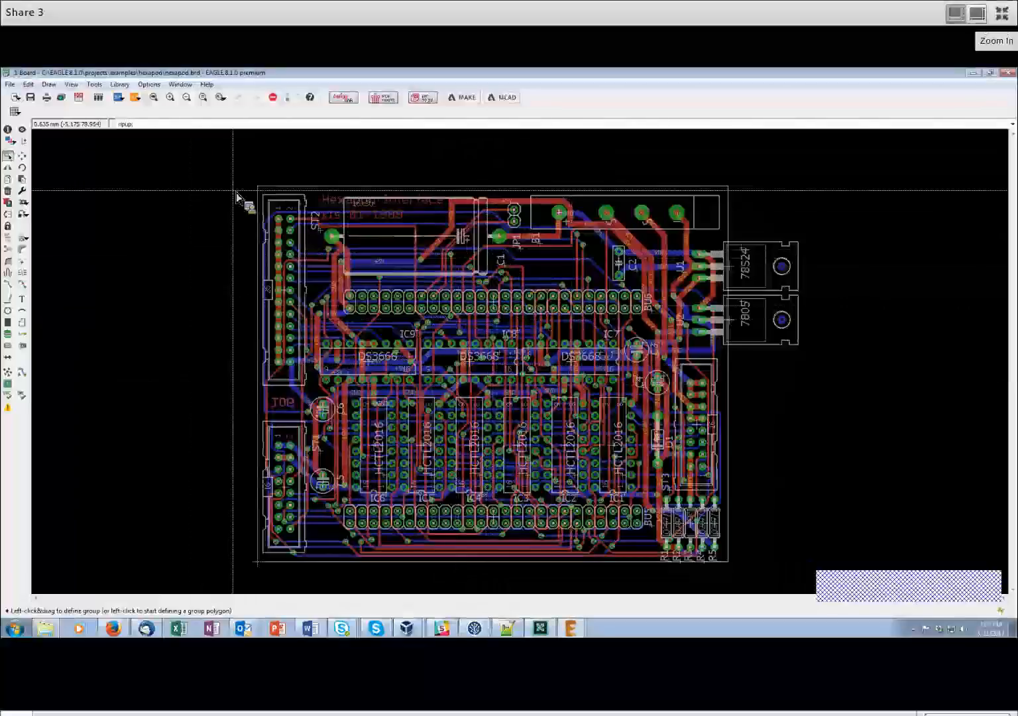
key(Return)
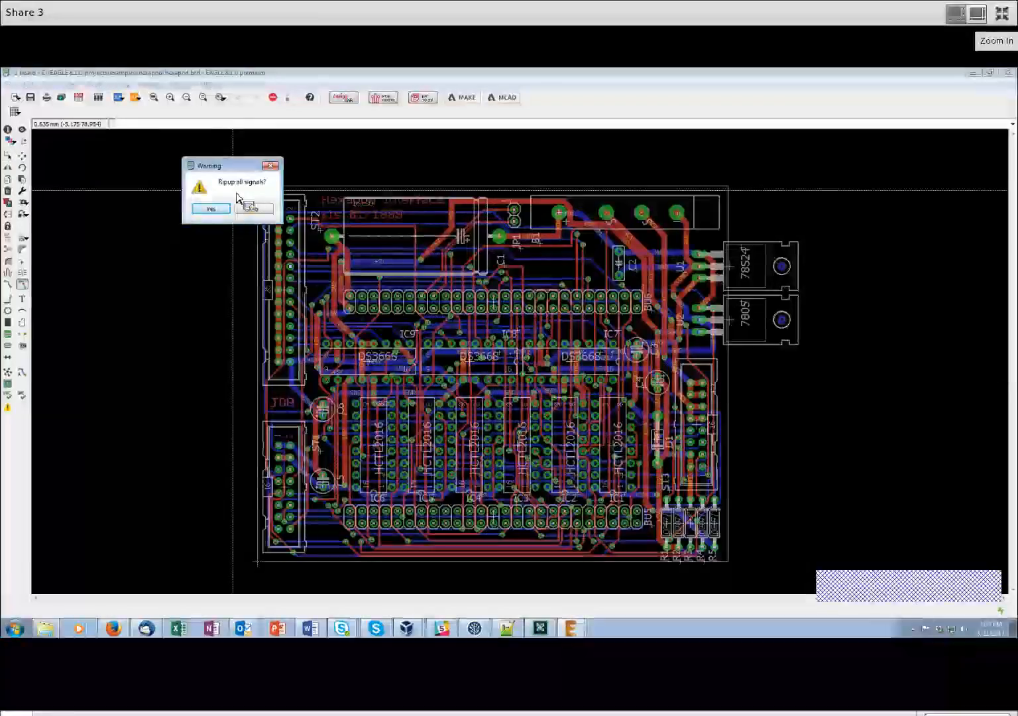
key(Return)
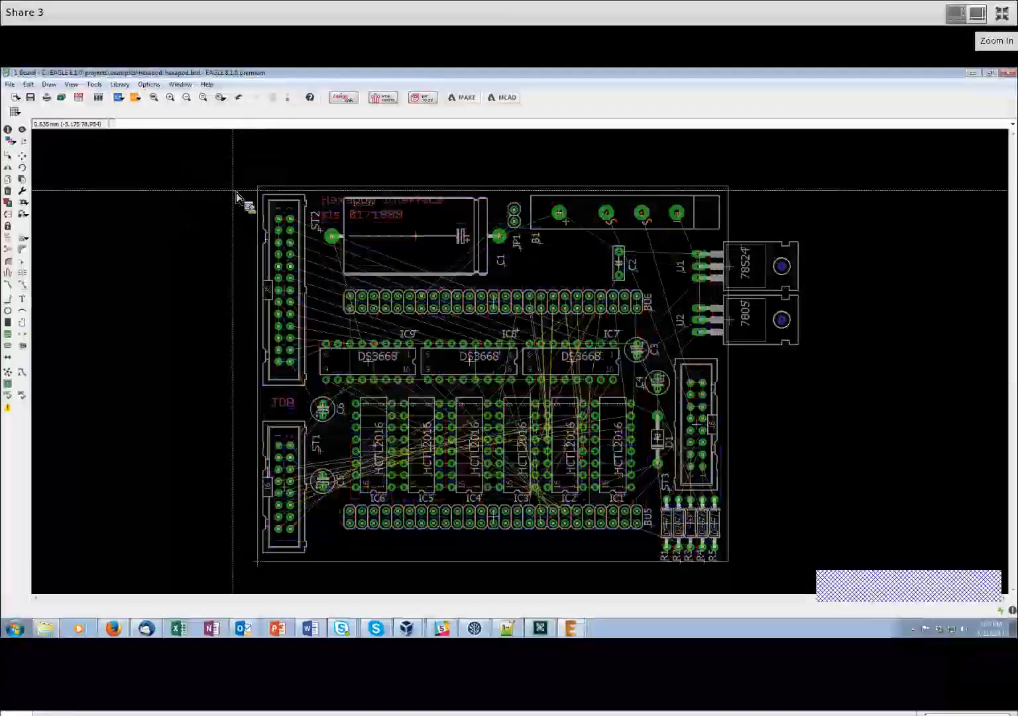
click(8, 156)
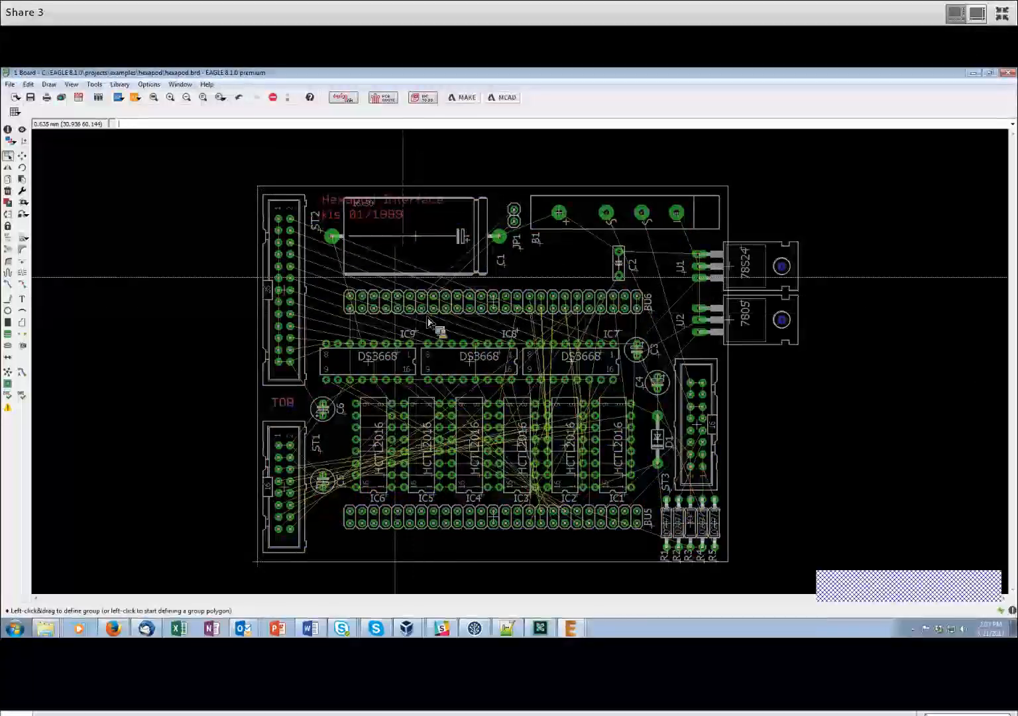
Open the design rules and set the layer setup to the four-layer stack (1*2*15*16)
scroll(314, 326, up, 2)
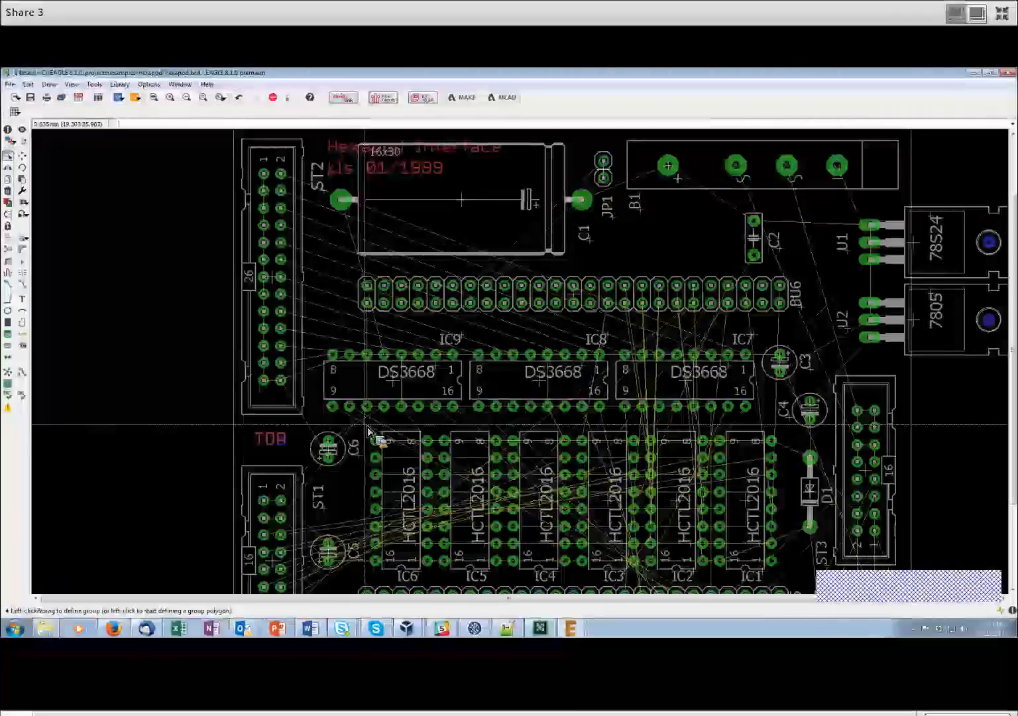
click(22, 395)
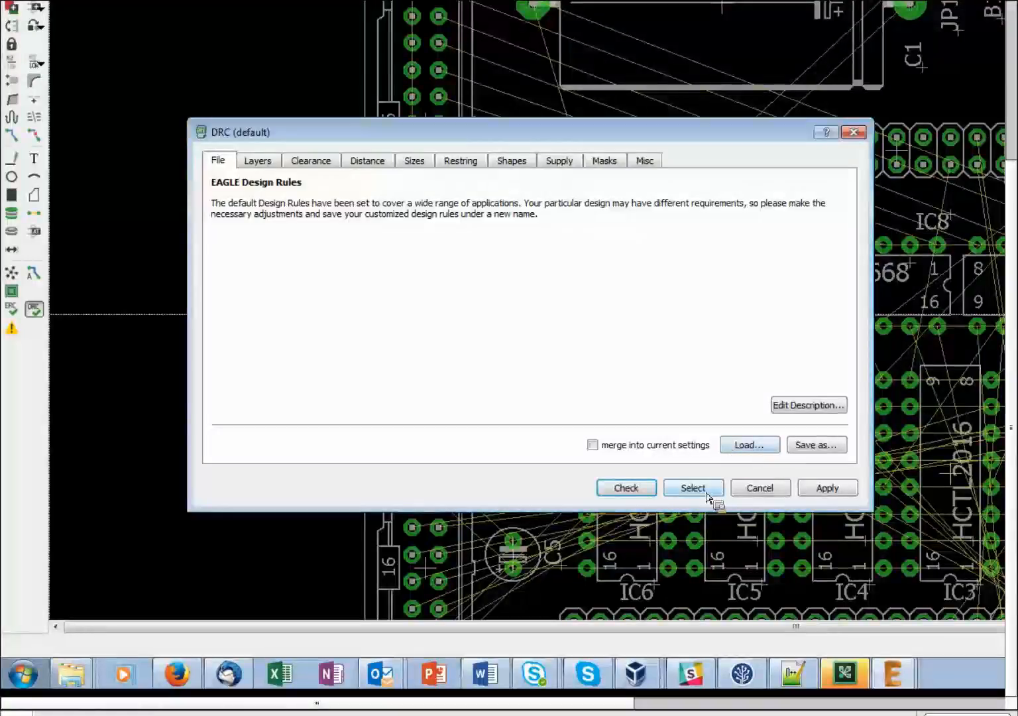
click(258, 163)
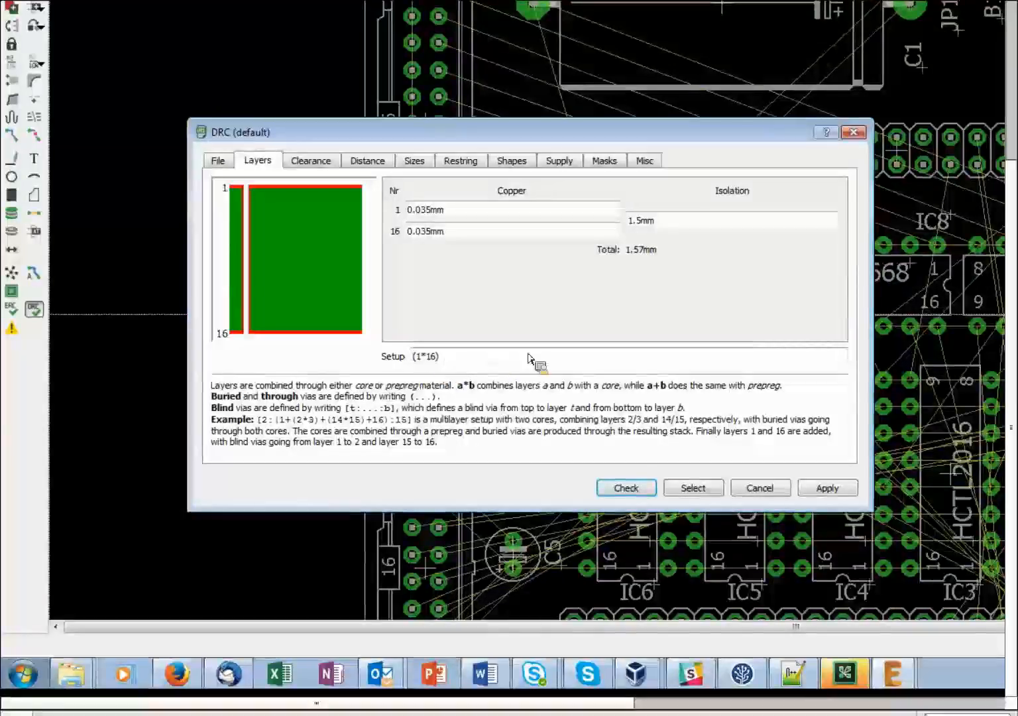
text(2*15*)
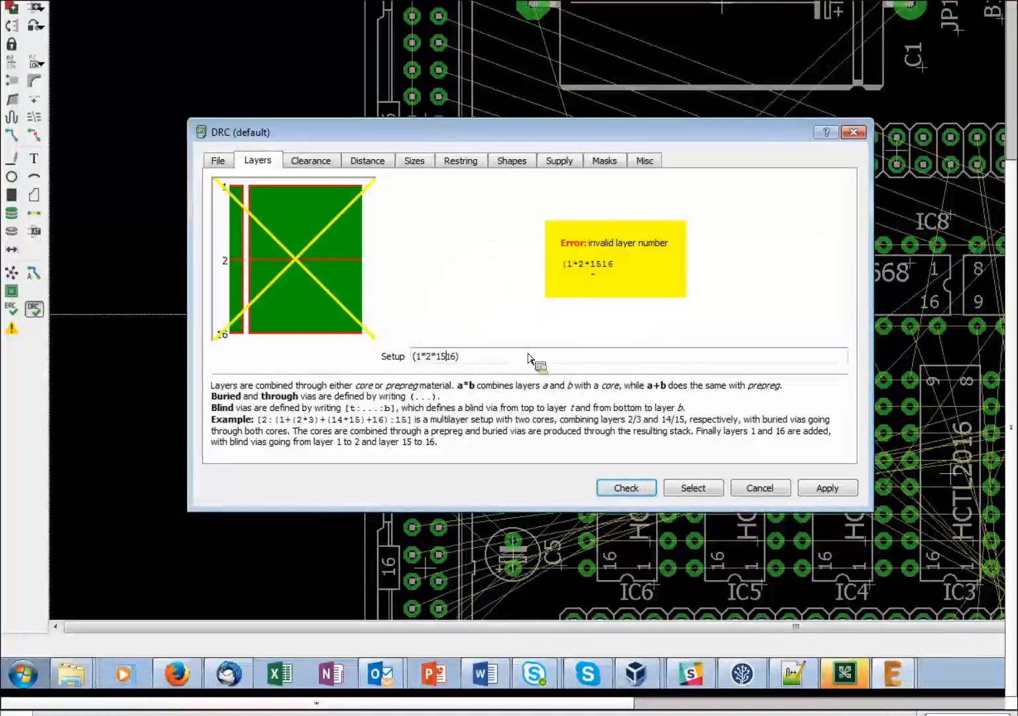
click(528, 358)
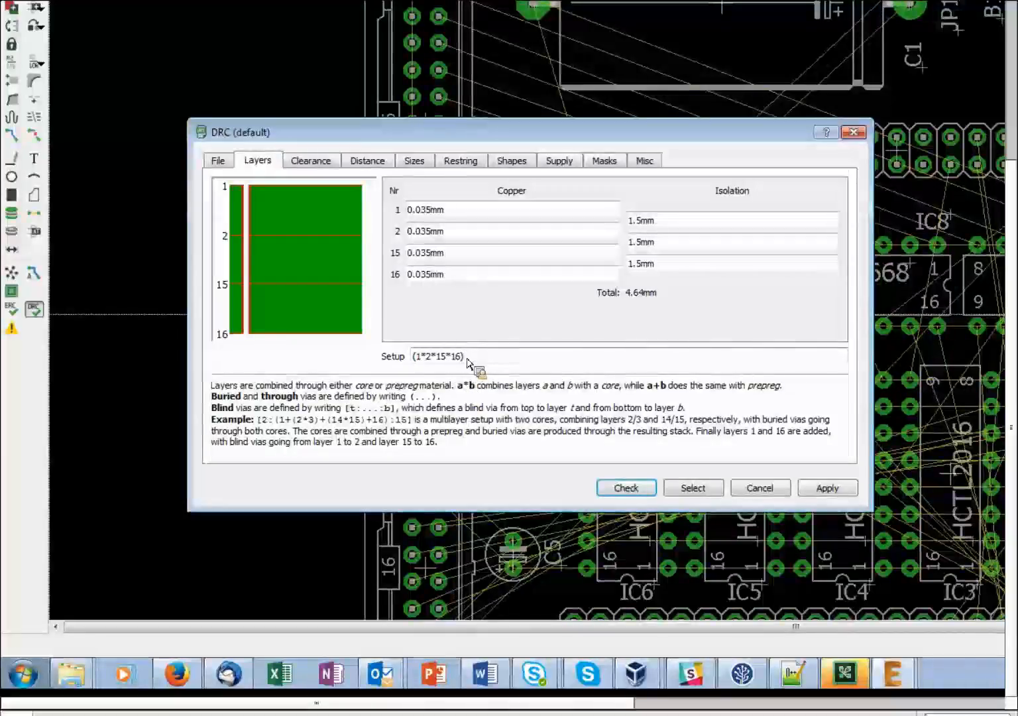
Change the outer layer pairs from core to prepreg so the layer setup is (1+2*15+16)
click(425, 356)
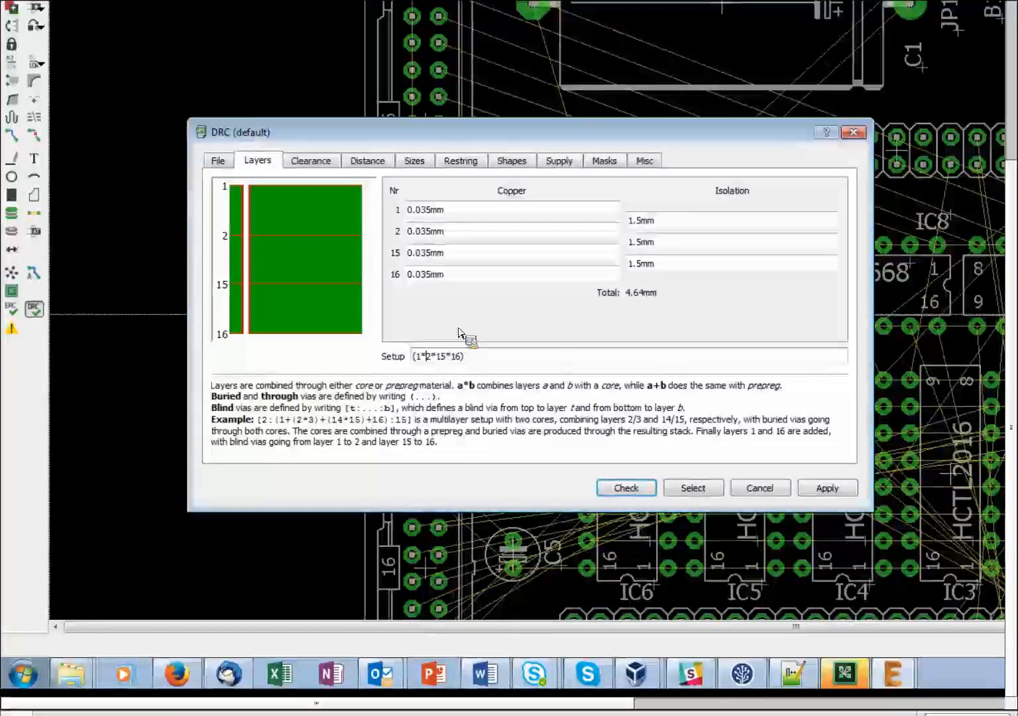
key(BackSpace)
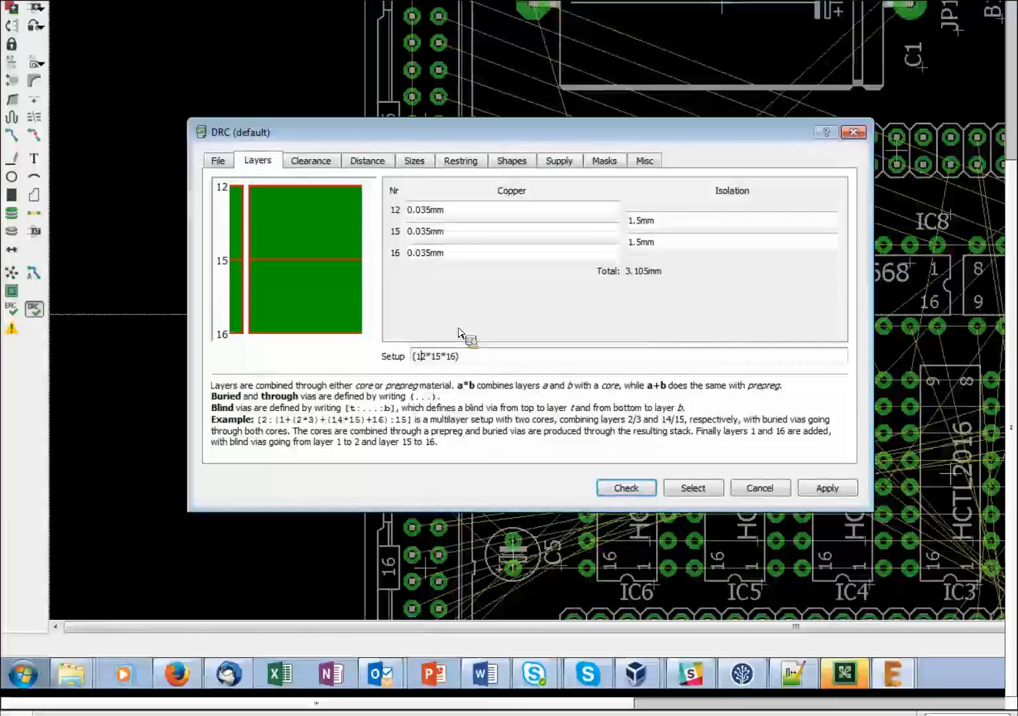
text(+)
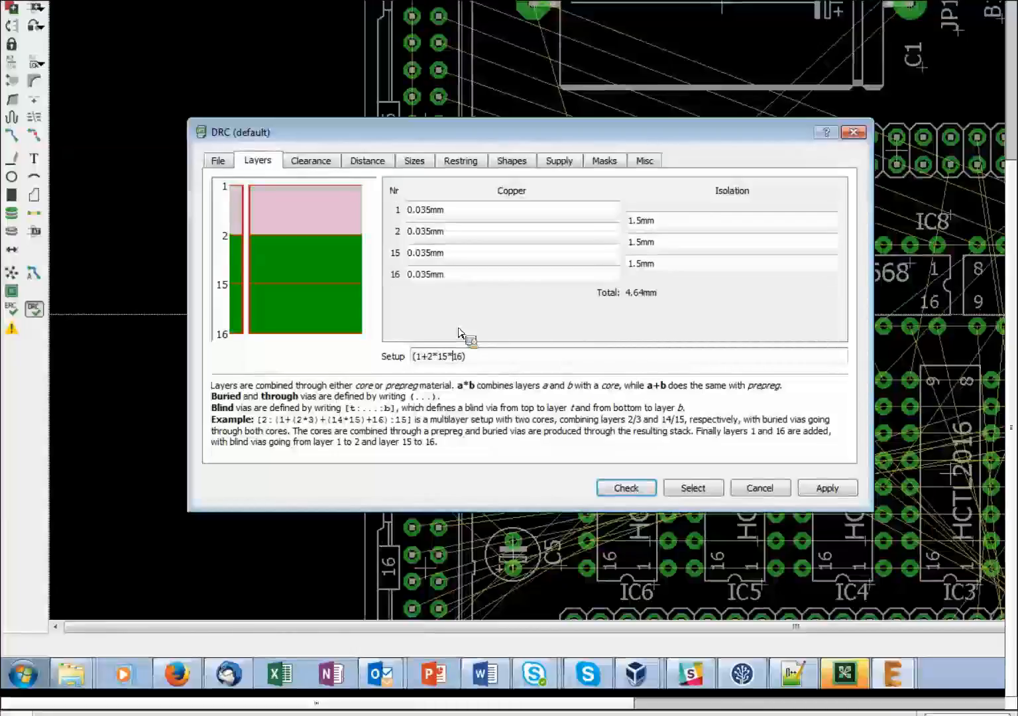
key(BackSpace)
text(+)
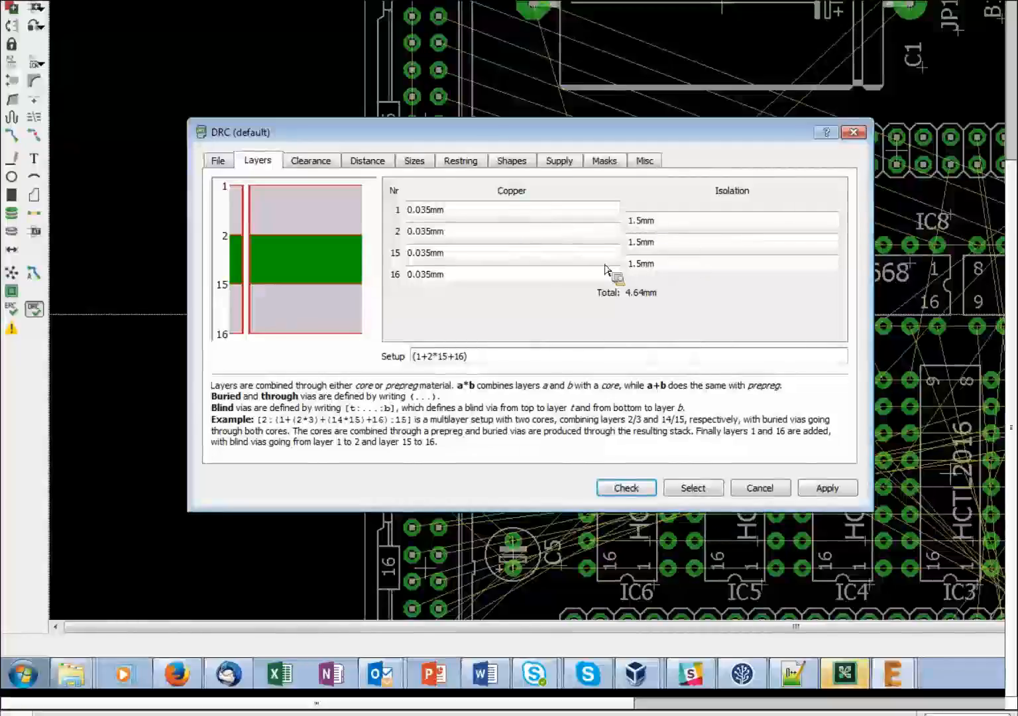
Add a blind via from the top layer to layer 2 with the layer setup [2:(1+2*15+16)]
click(455, 358)
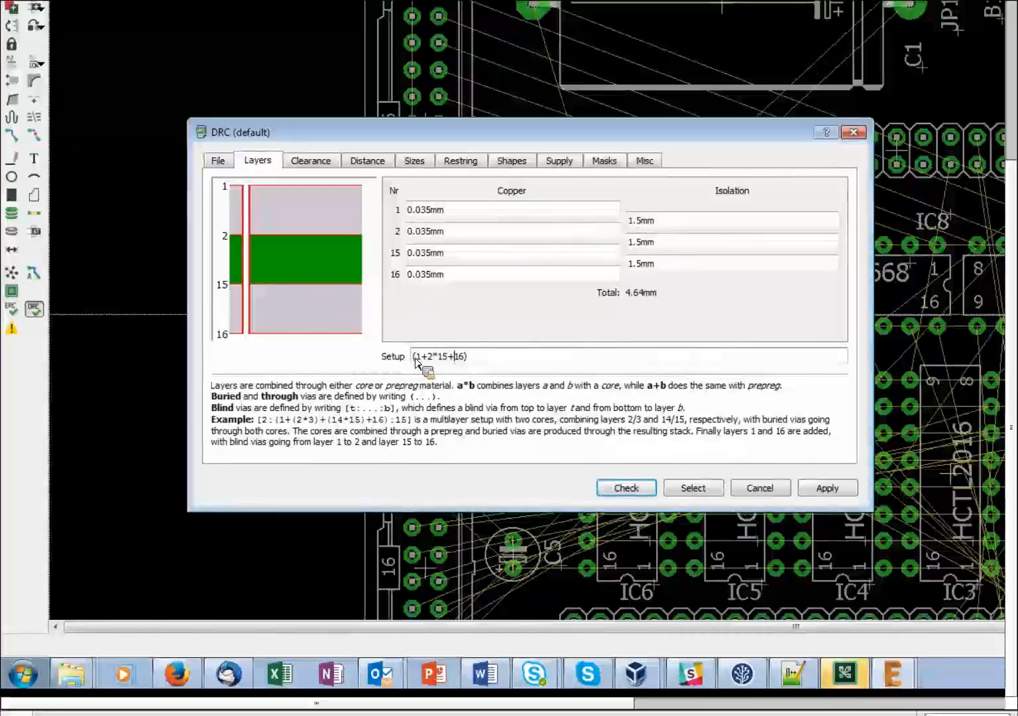
click(481, 359)
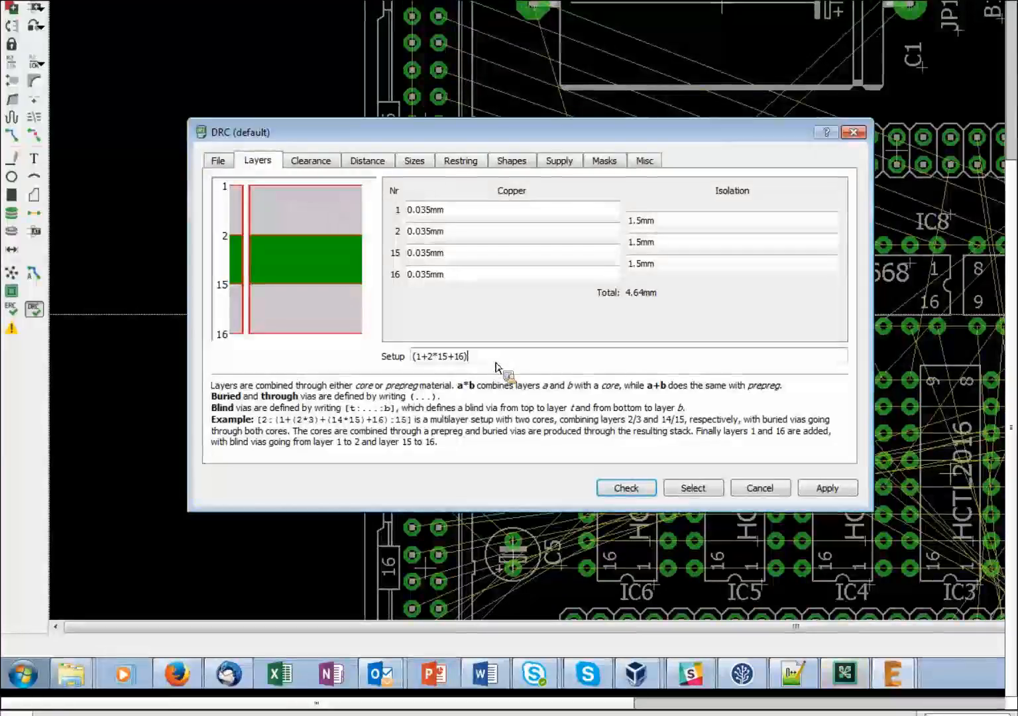
click(502, 351)
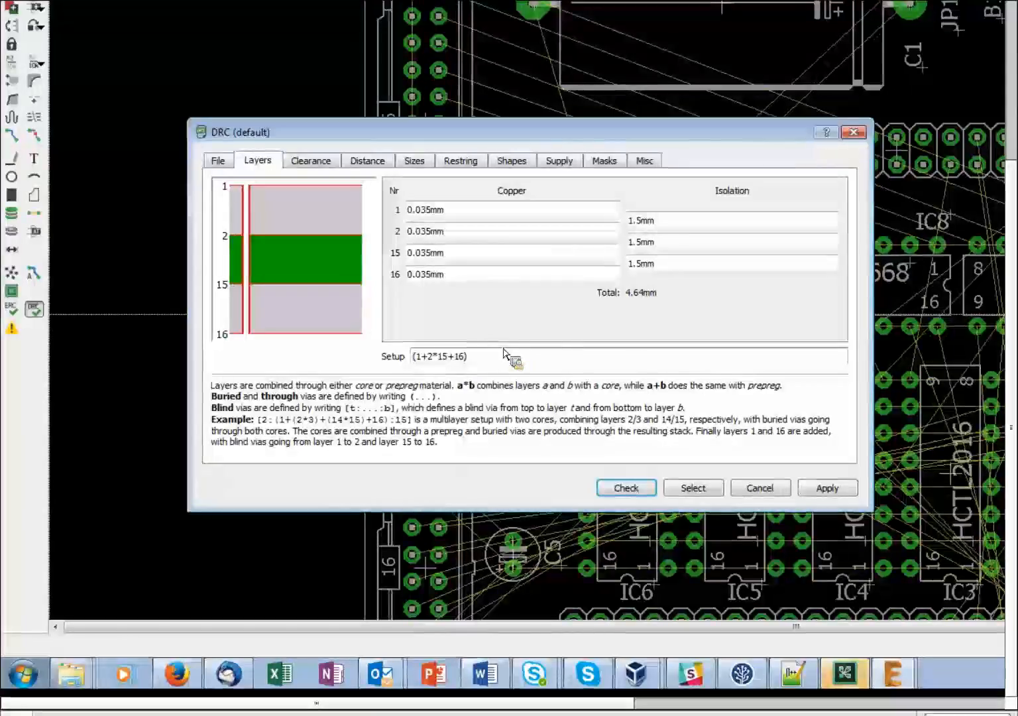
key(Left)
key(Left)
key(Left)
key(Left)
key(Left)
text([2:)
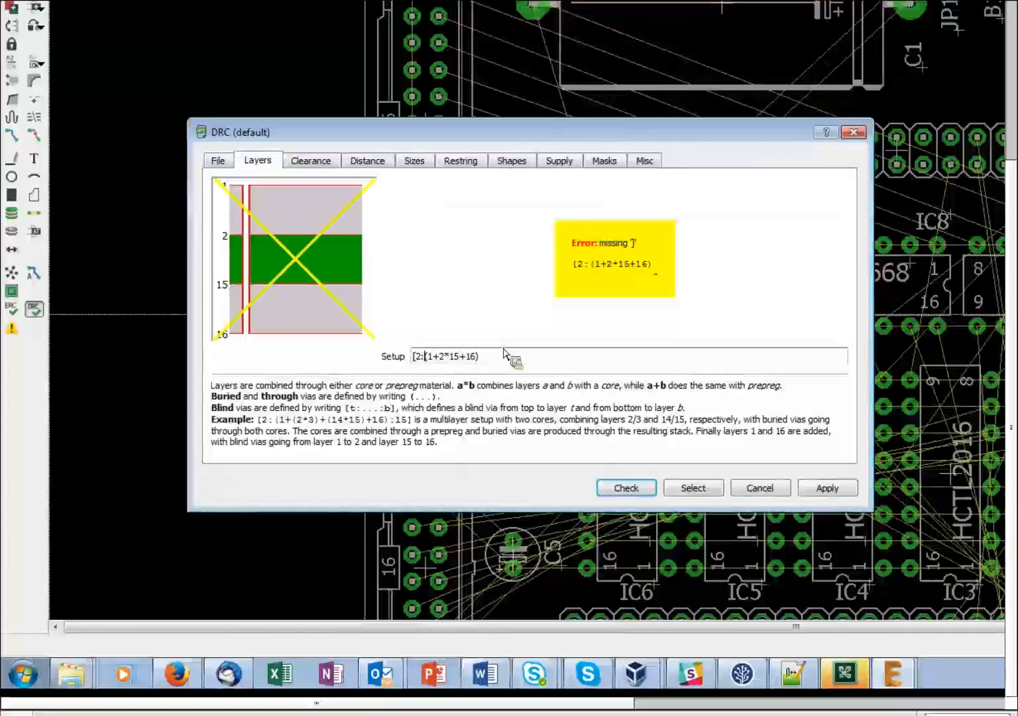
key(Right)
key(Right)
key(Right)
key(Right)
key(Right)
key(Right)
key(Right)
key(Right)
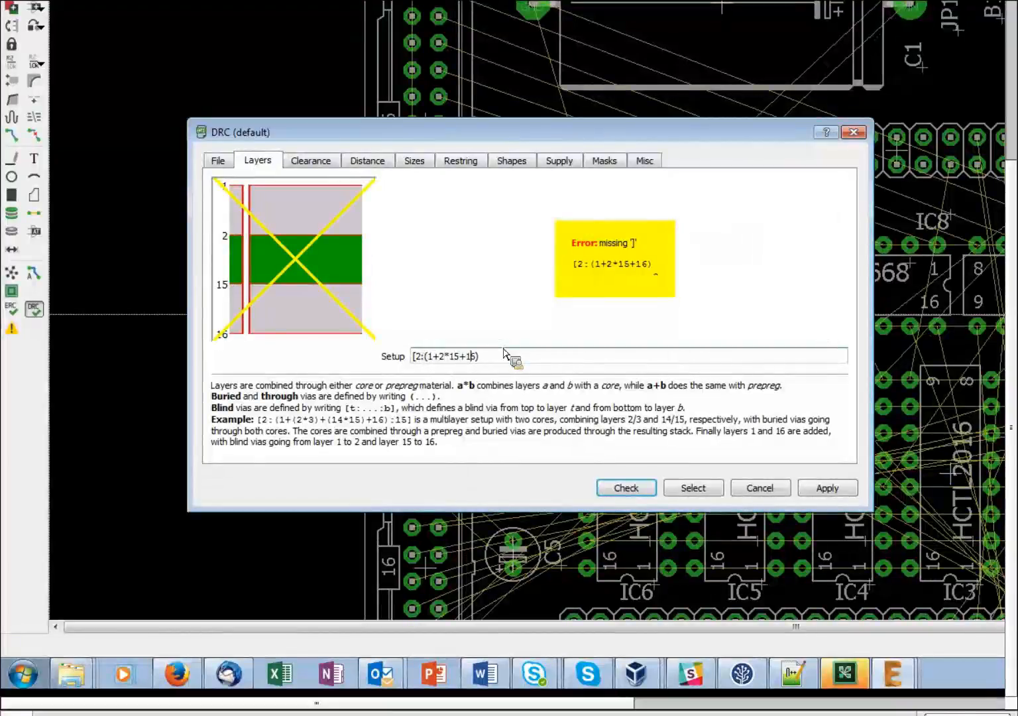
text(])
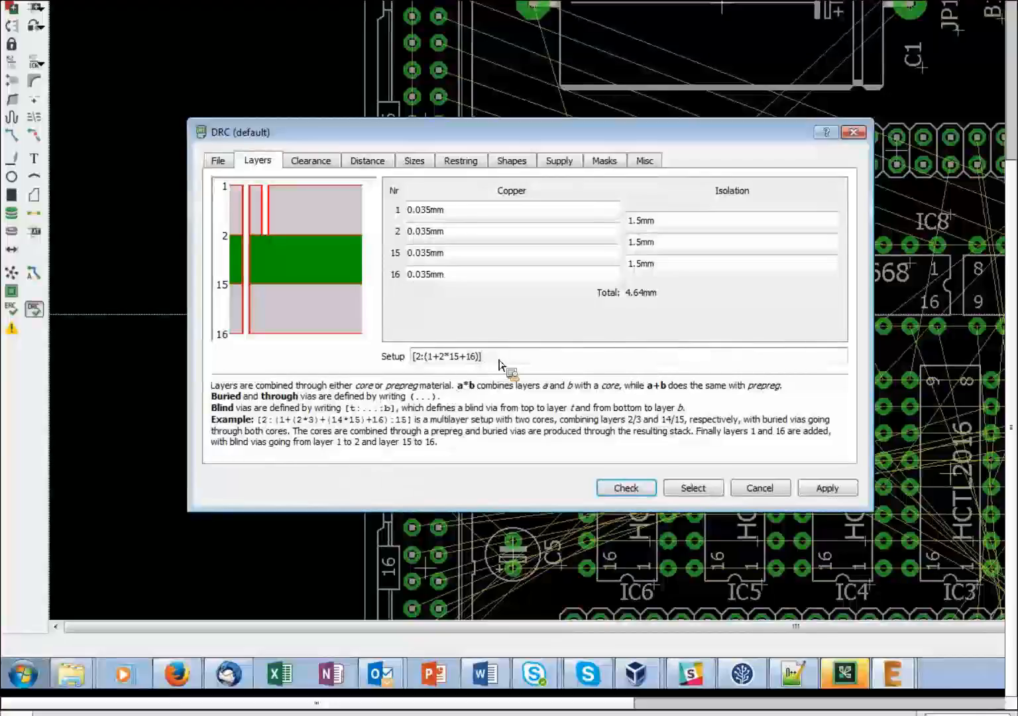
Remove the blind via definition from the layer setup, restoring (1+2*15+16)
key(BackSpace)
key(Home)
key(Right)
key(Right)
key(Right)
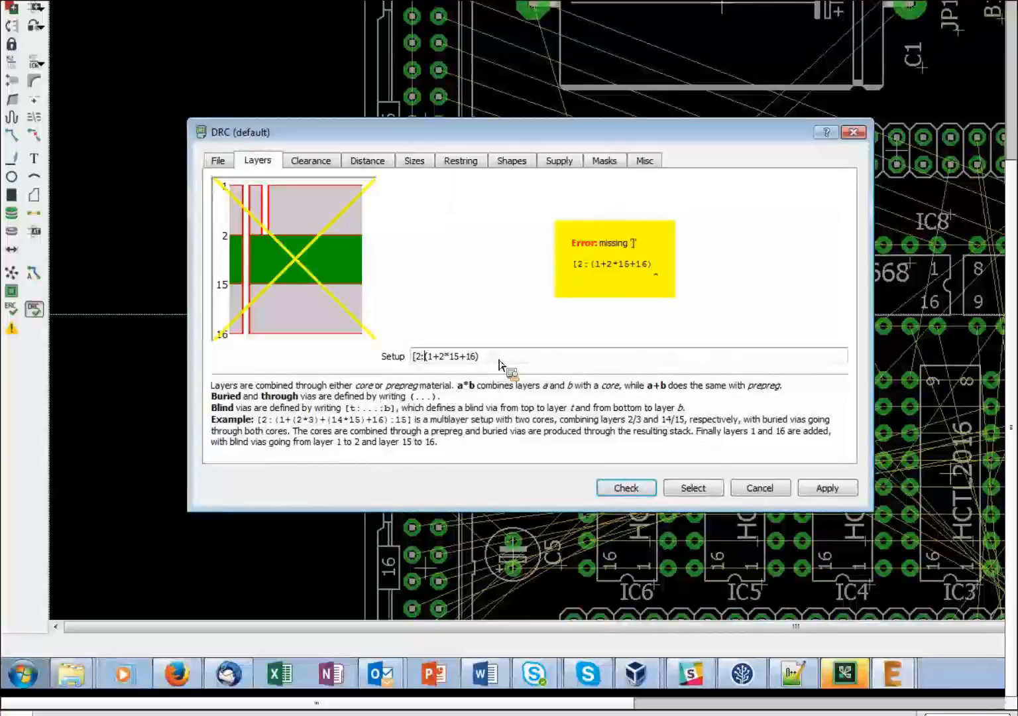
key(BackSpace)
key(BackSpace)
key(BackSpace)
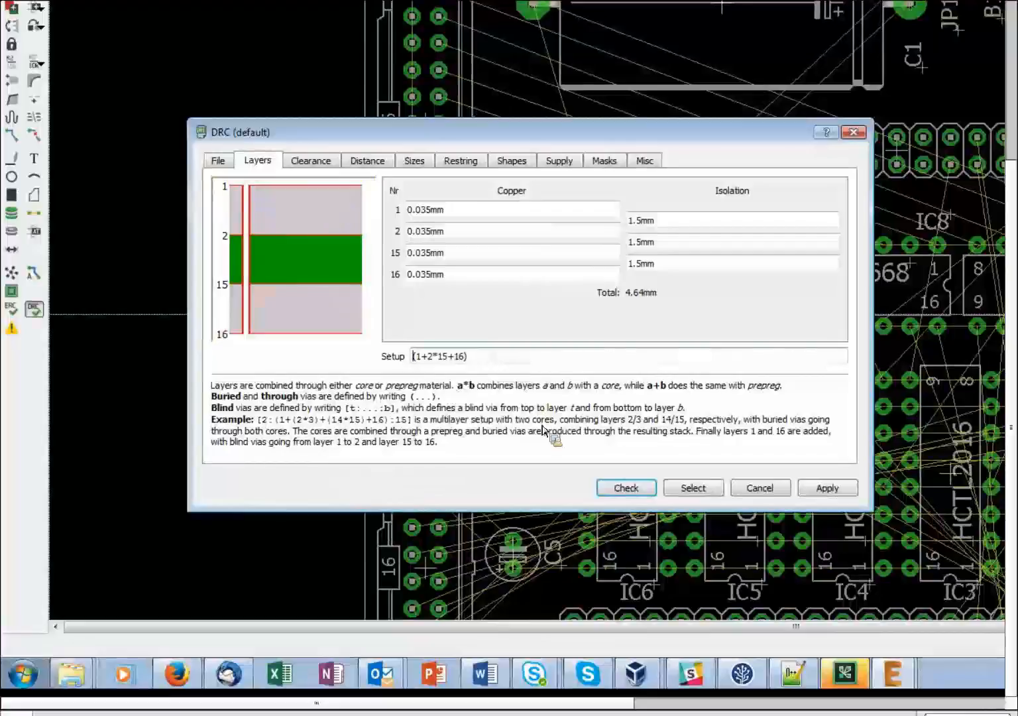
Examine the minimum clearances and the Copper/Dimension and Drill/Hole distances in the design rules
click(323, 161)
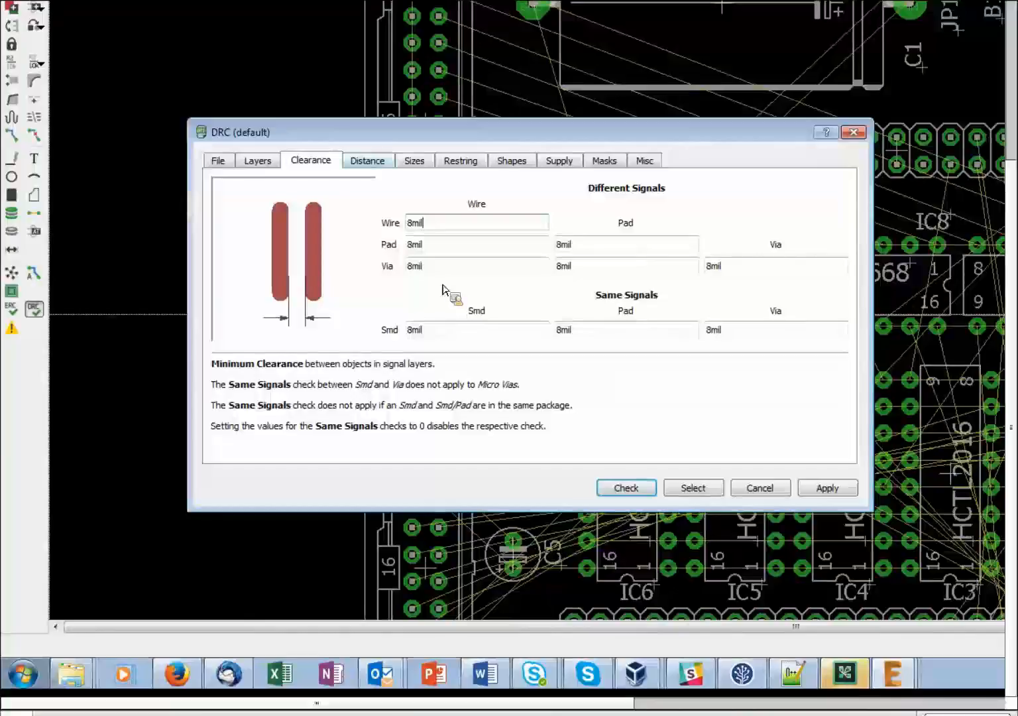
click(376, 166)
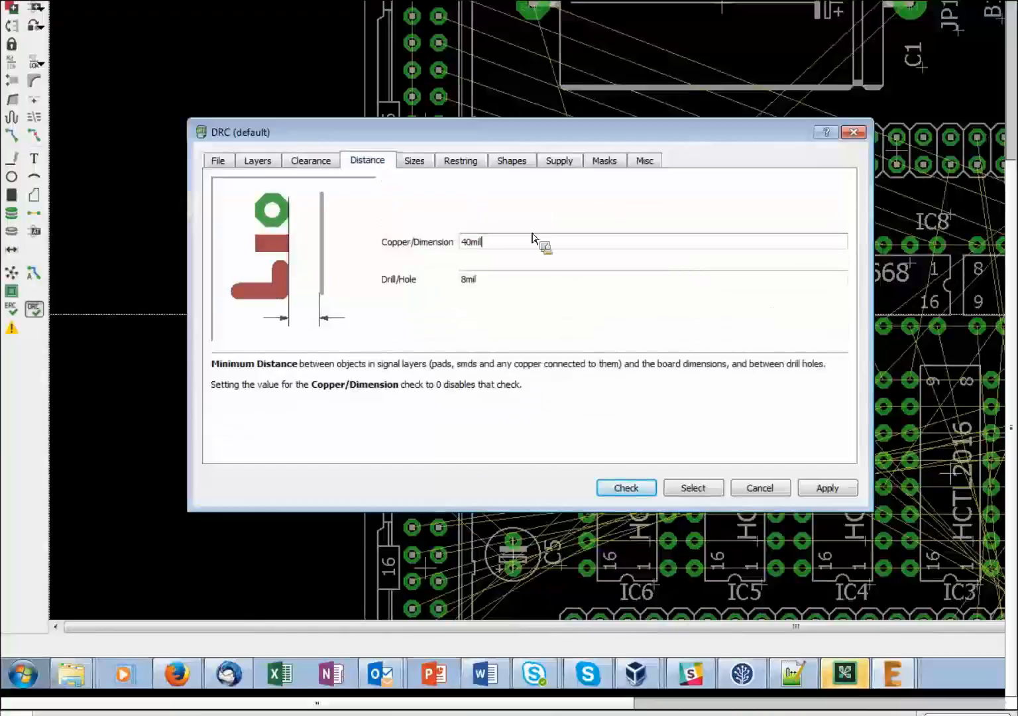
click(495, 246)
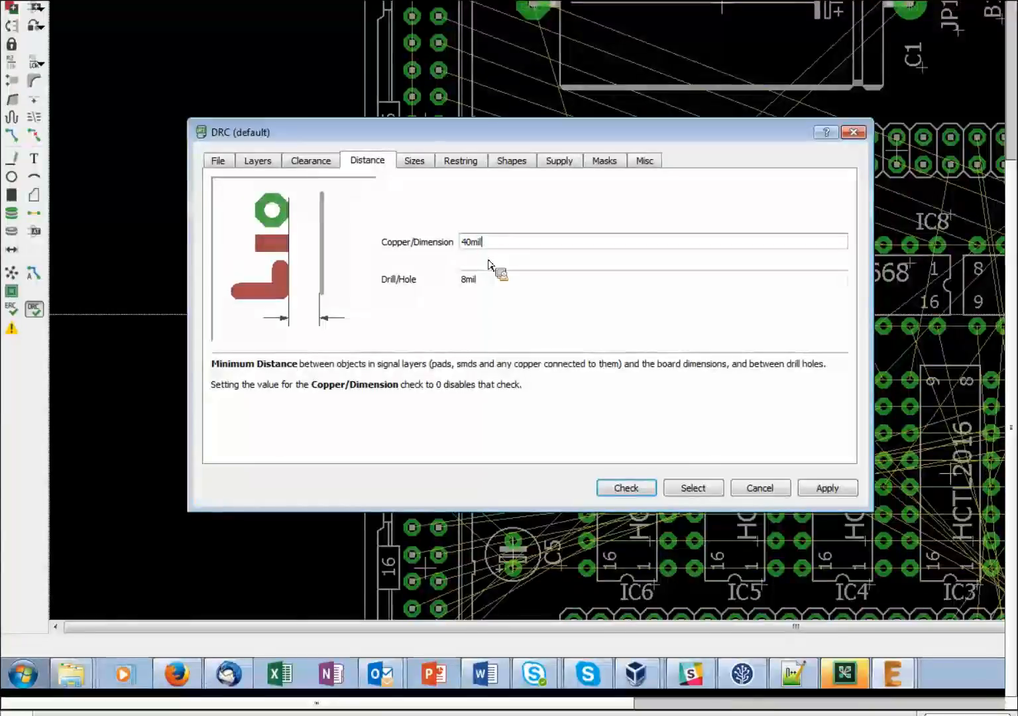
key(Left)
key(Left)
key(Left)
click(486, 283)
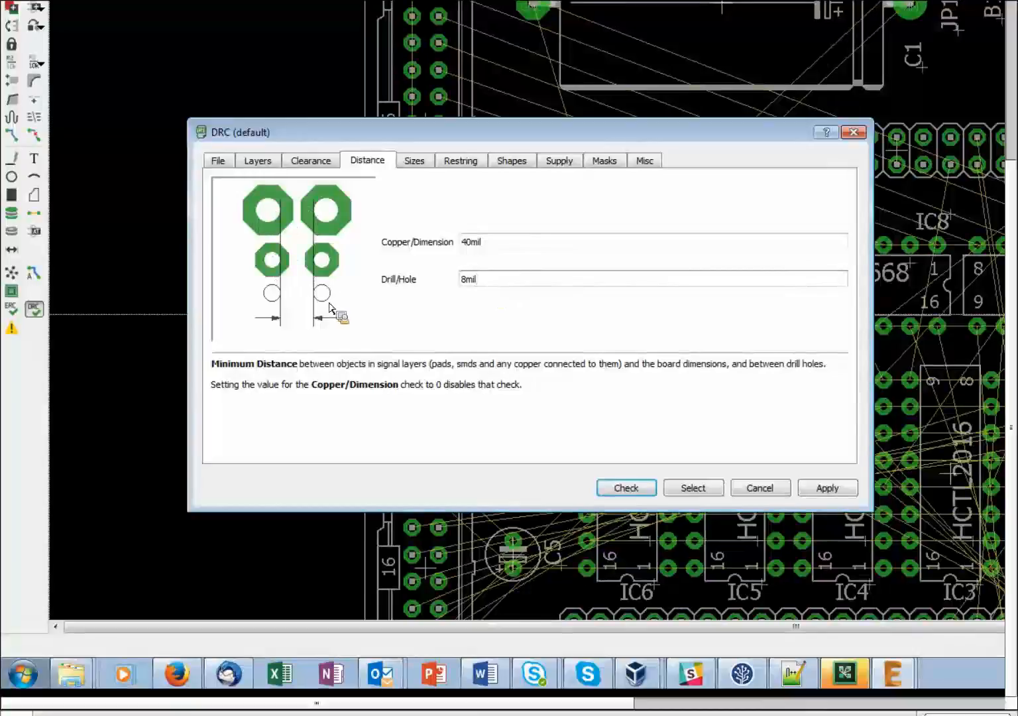
Check the minimum width and drill sizes, and apply the design rules before closing their settings
click(428, 163)
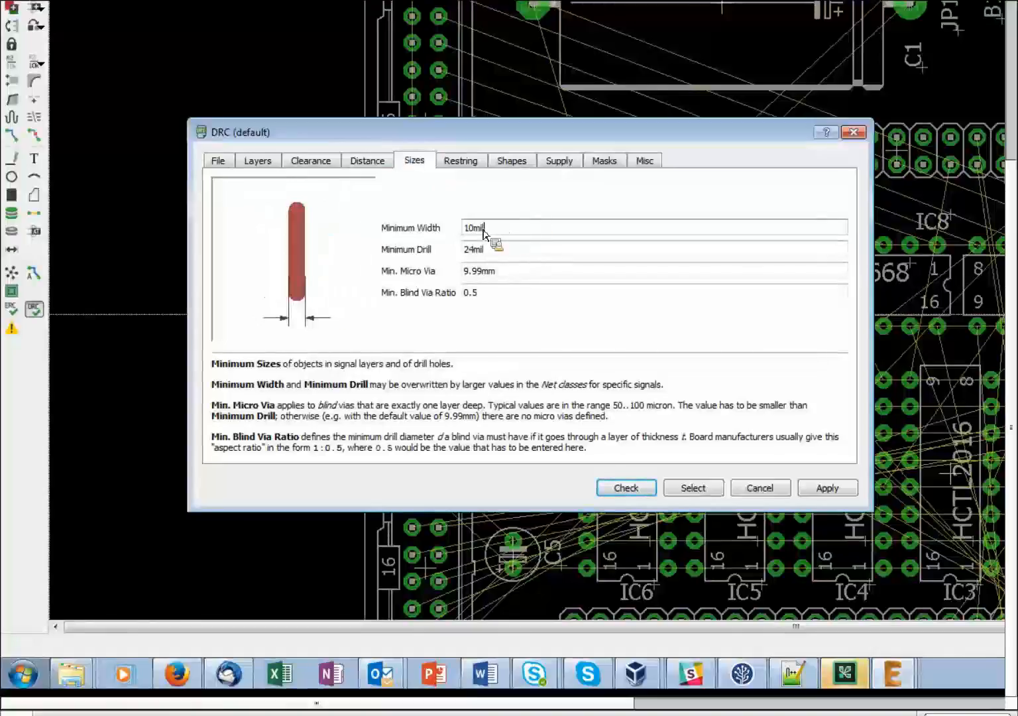
click(486, 250)
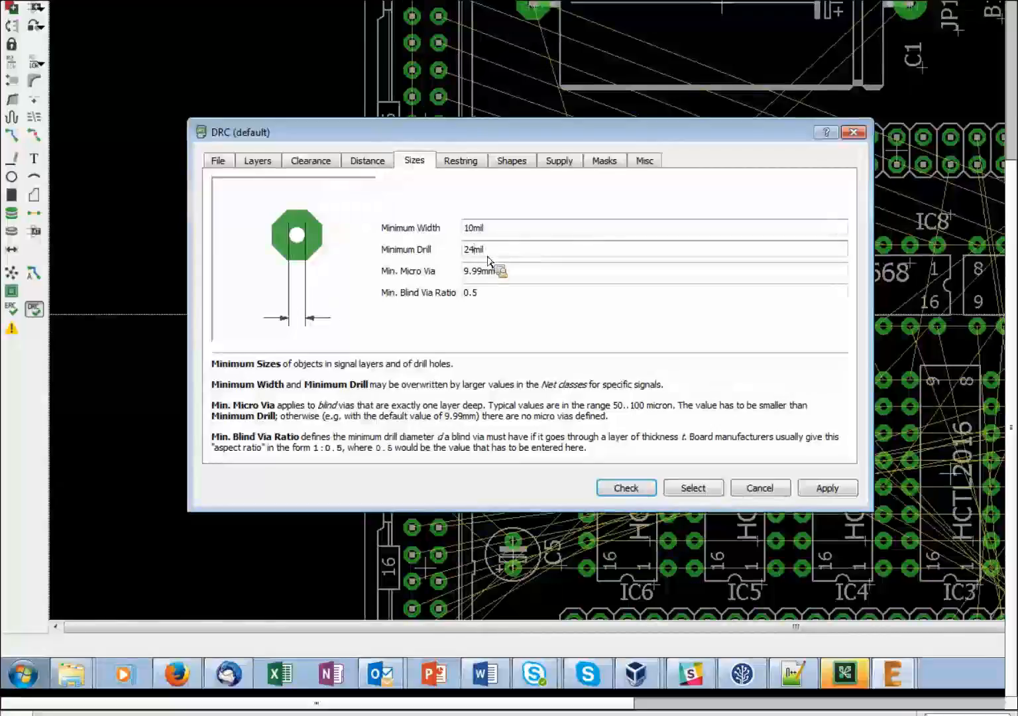
click(836, 493)
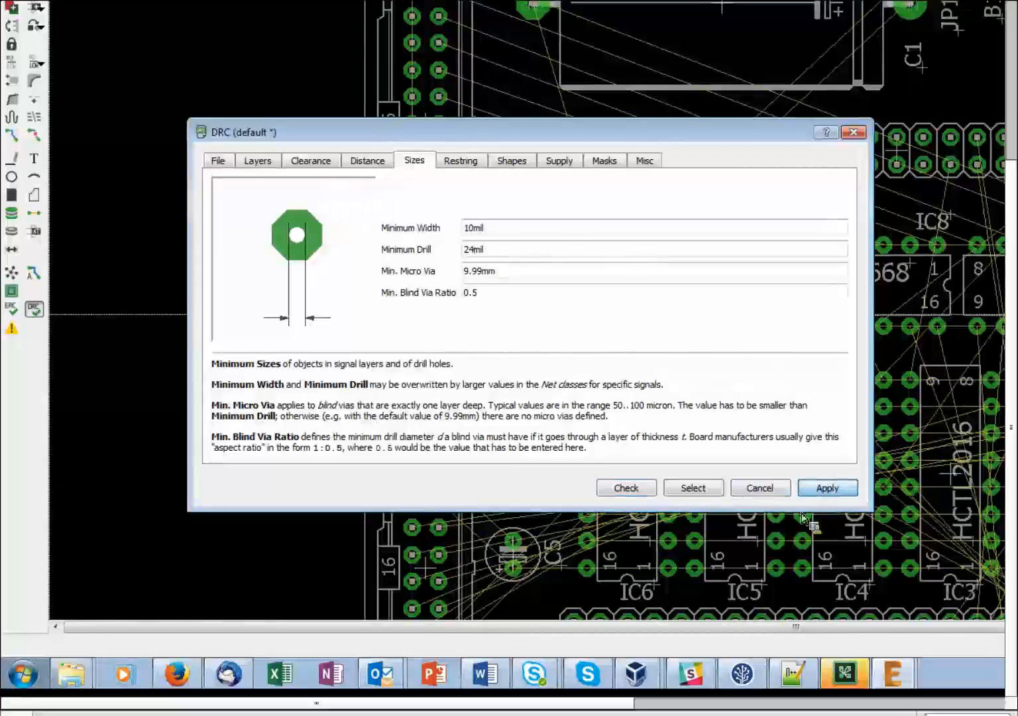
click(776, 490)
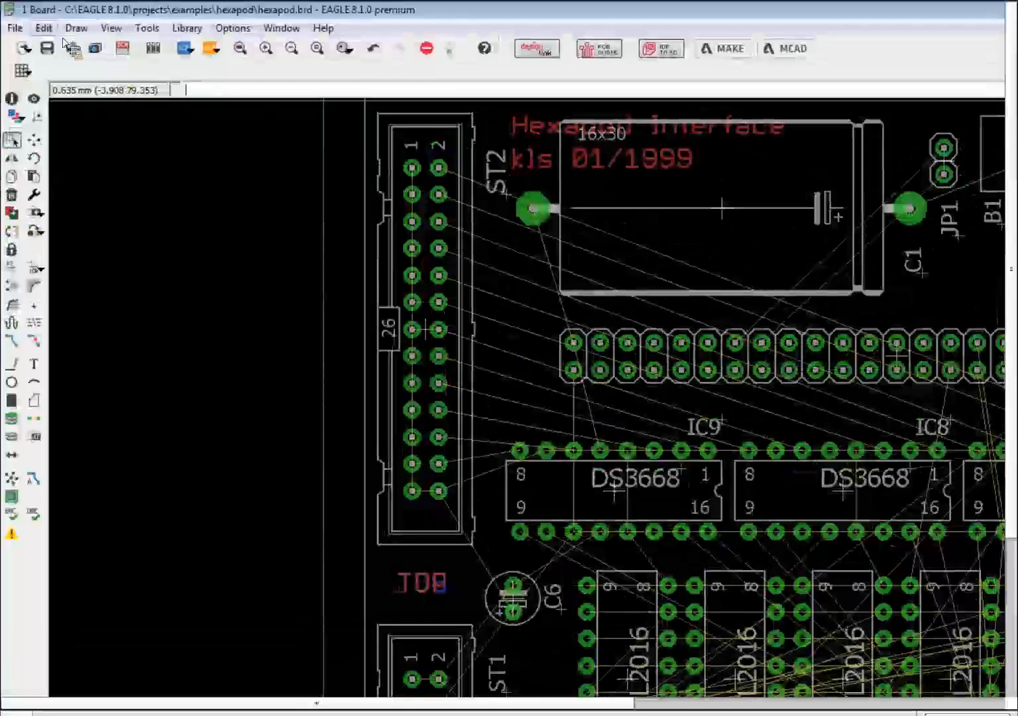
Open the net classes and set the width of the default class to 0mil
click(44, 28)
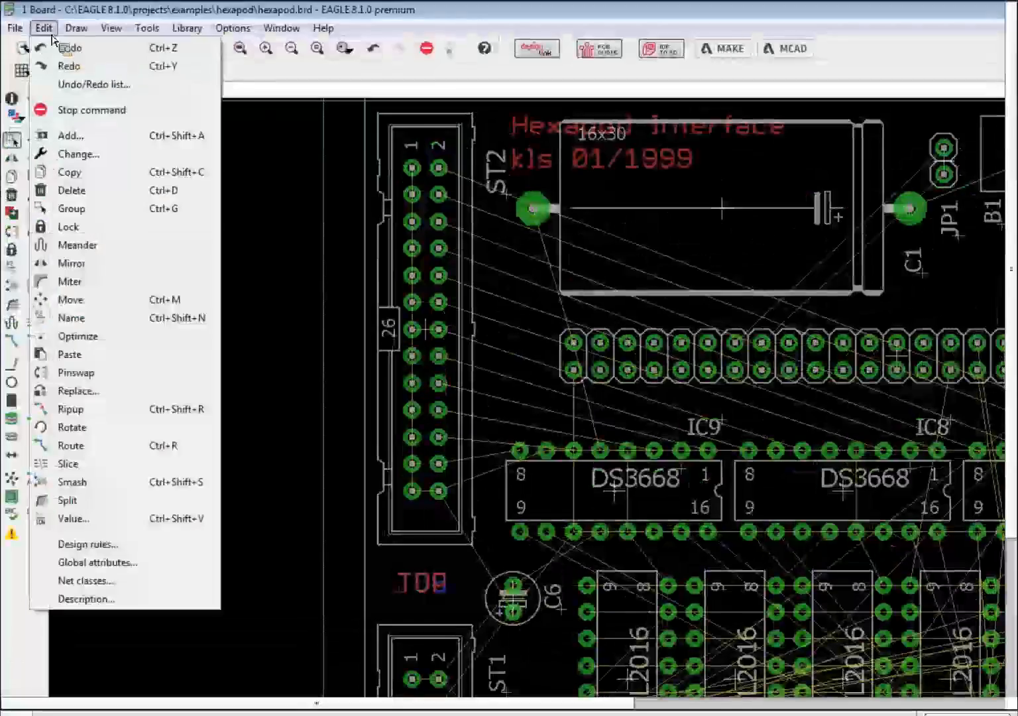
click(113, 581)
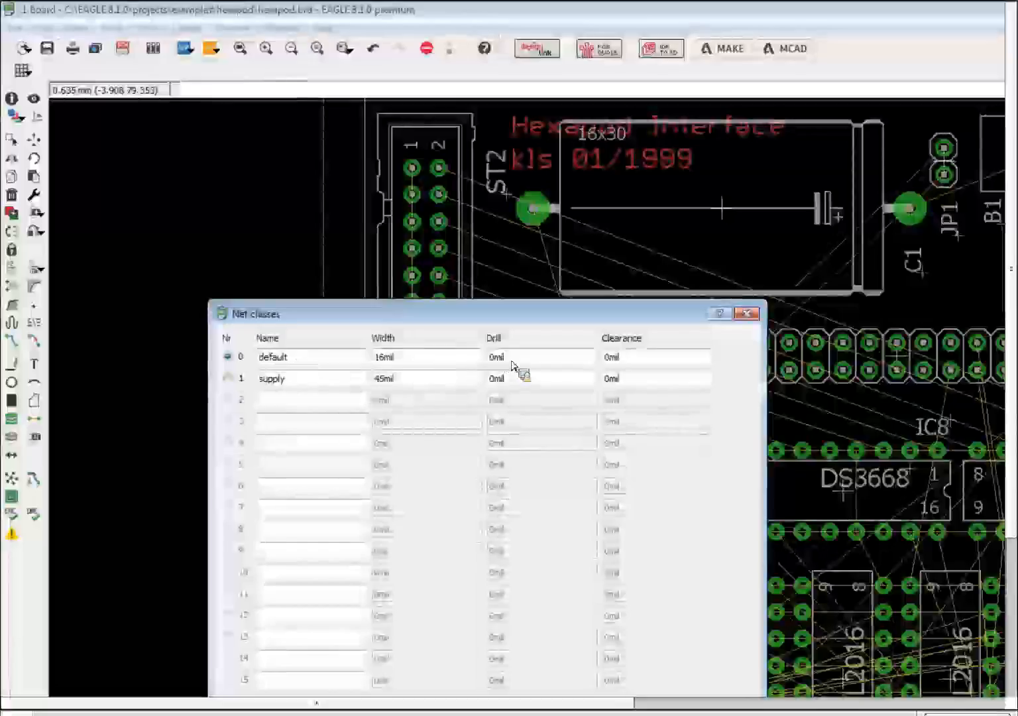
click(442, 366)
double_click(420, 355)
text(0)
key(Tab)
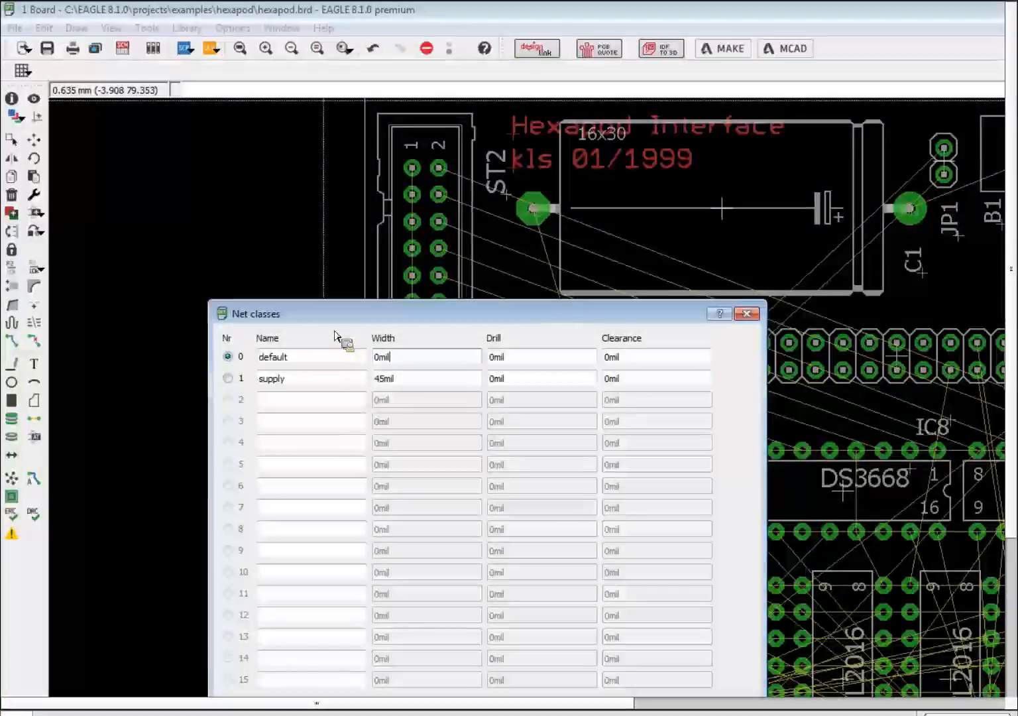
click(397, 379)
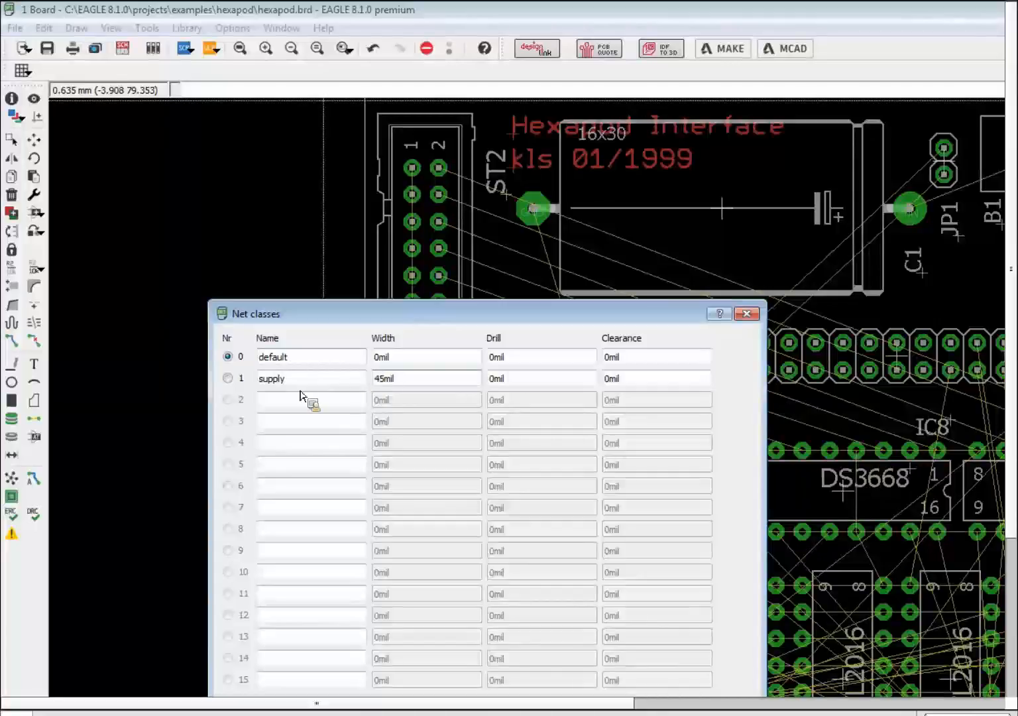
Set the clearance of the supply net class to 15mil and confirm the net classes
click(609, 382)
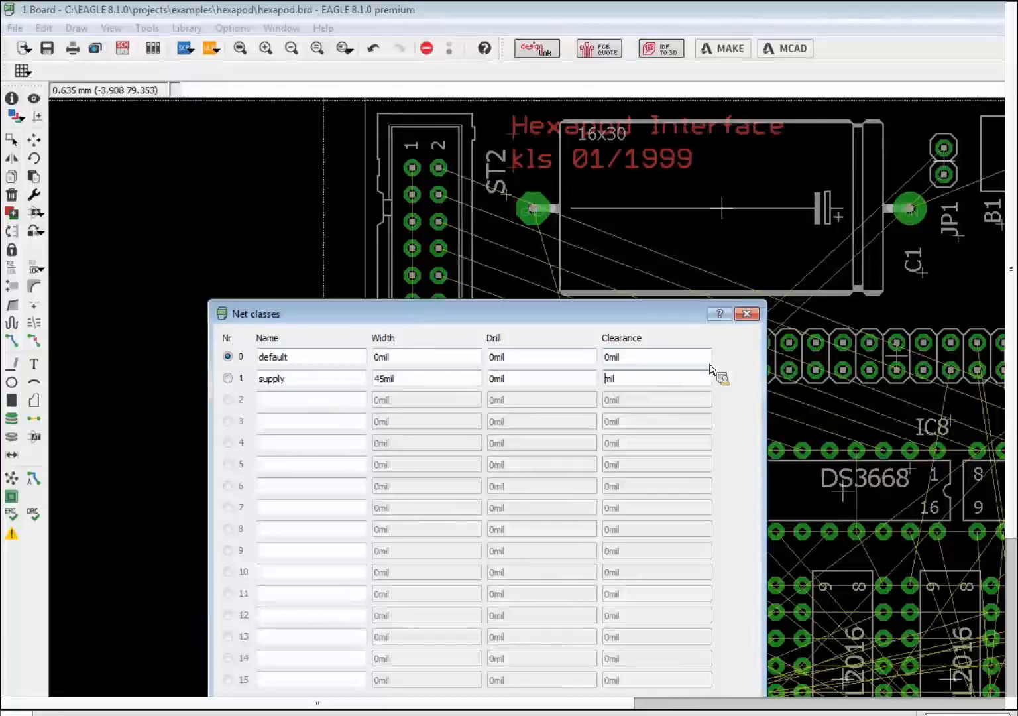
text(15)
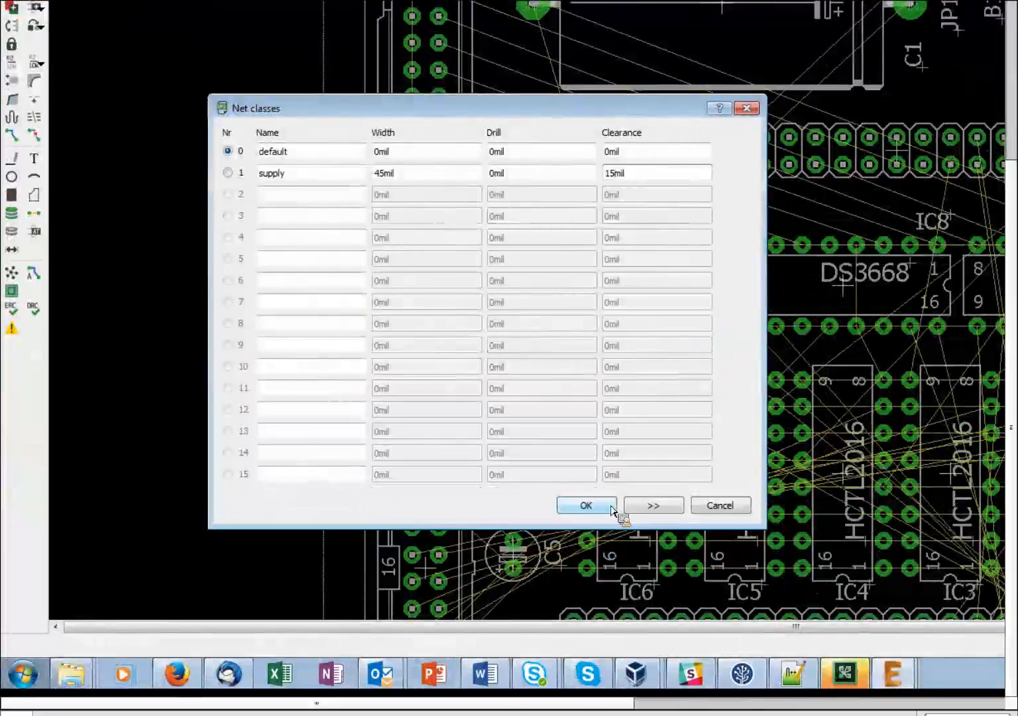
click(584, 505)
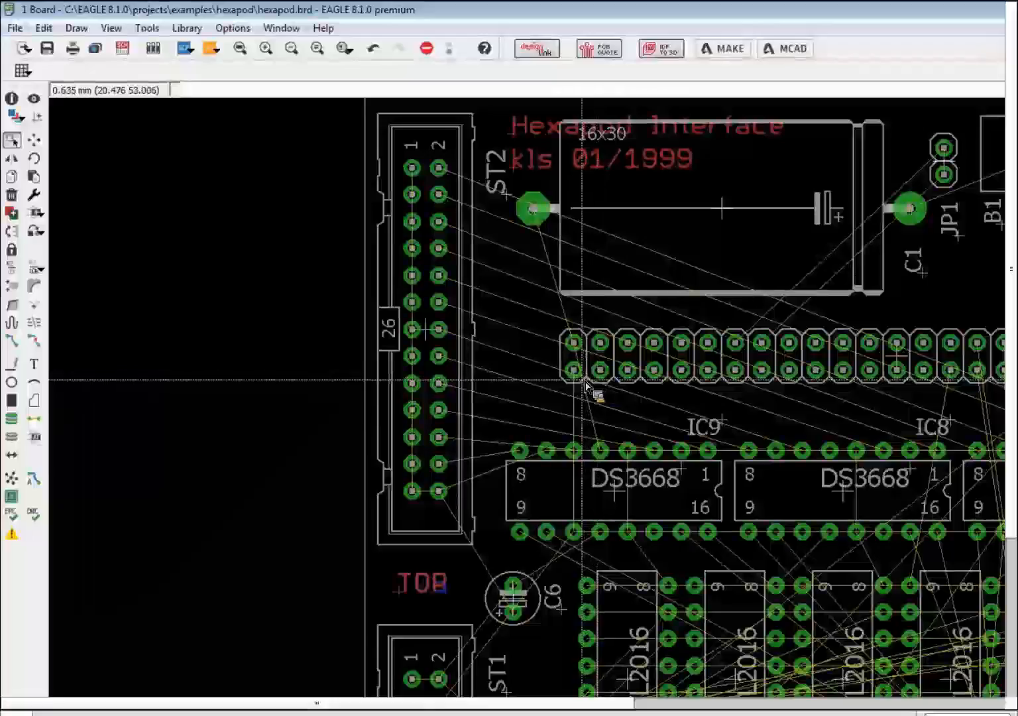
Start the Route command on the 16 Bottom layer, set it to ignore obstacles, and adjust its loop removal option
click(12, 340)
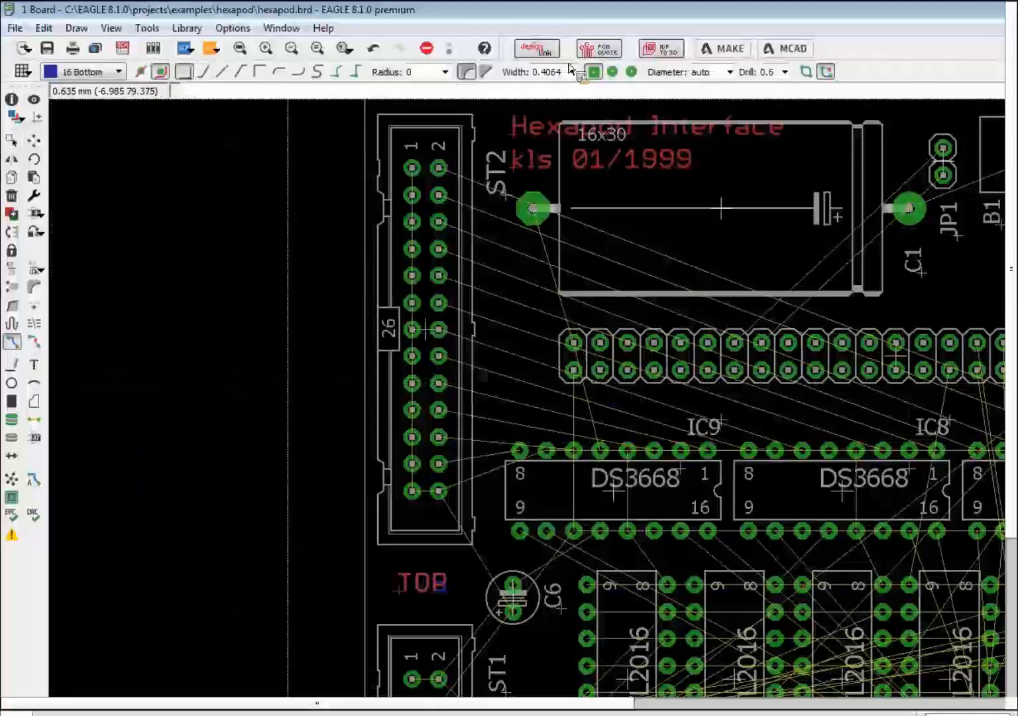
click(141, 73)
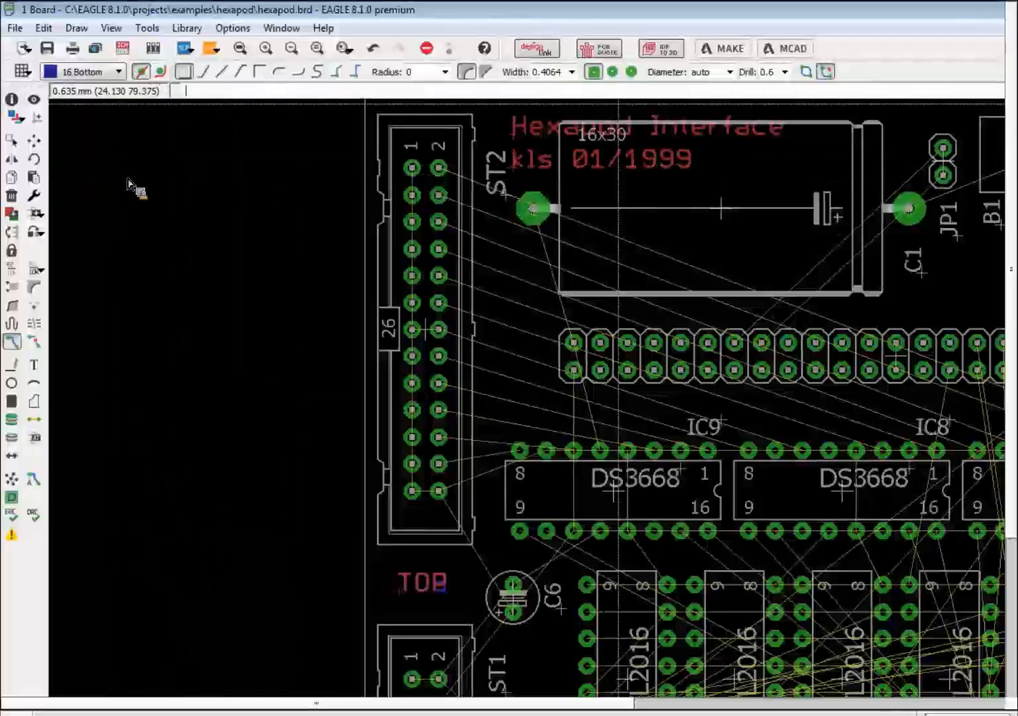
click(806, 76)
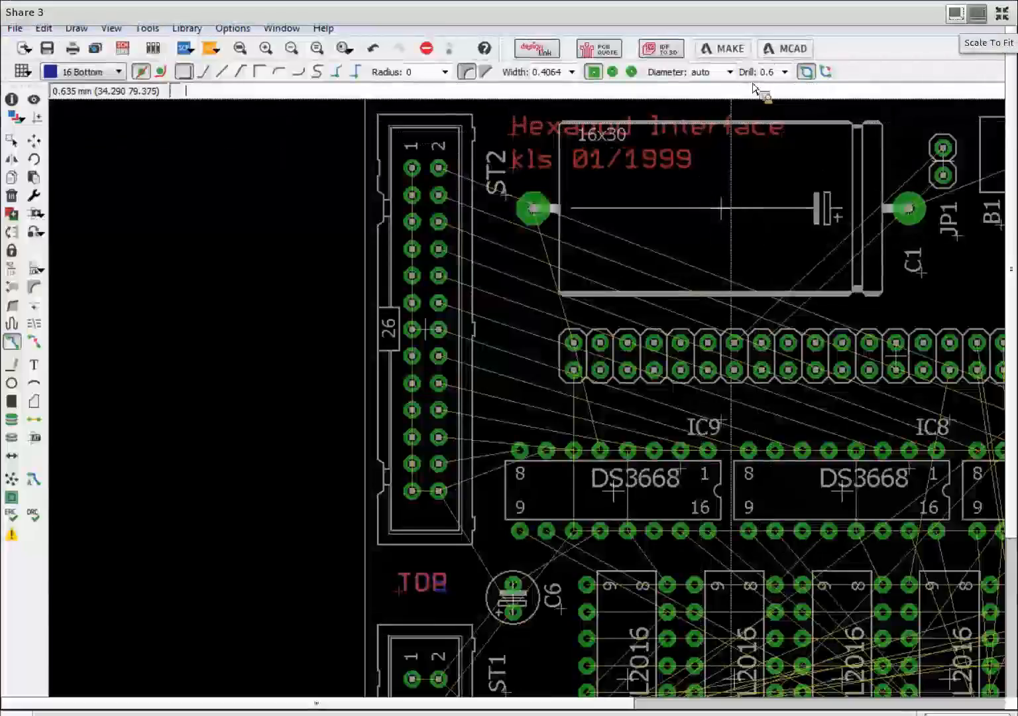
click(826, 72)
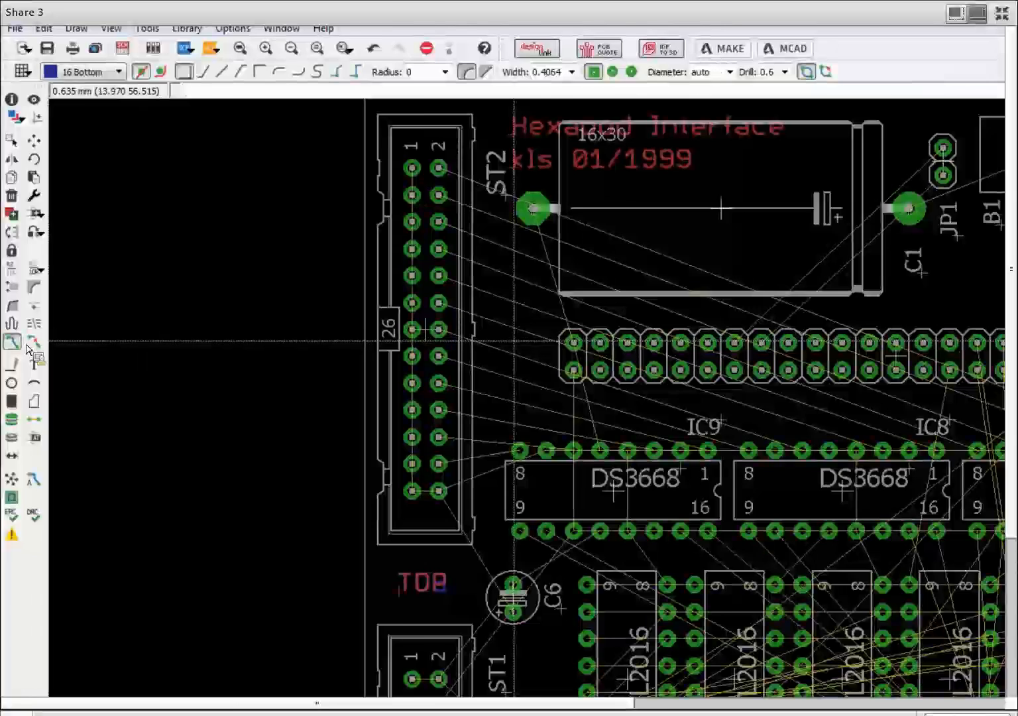
Begin routing the signal from the top pad of ST2's column 2 on the Bottom layer with a 45-degree wire bend
scroll(656, 199, up, 1)
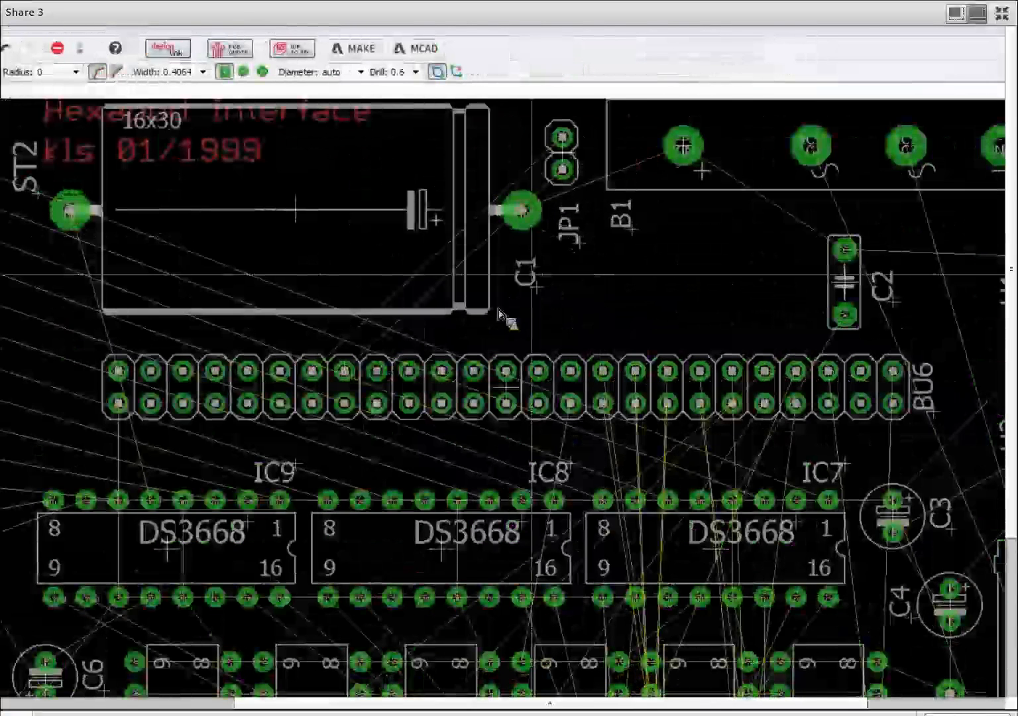
scroll(510, 312, up, 1)
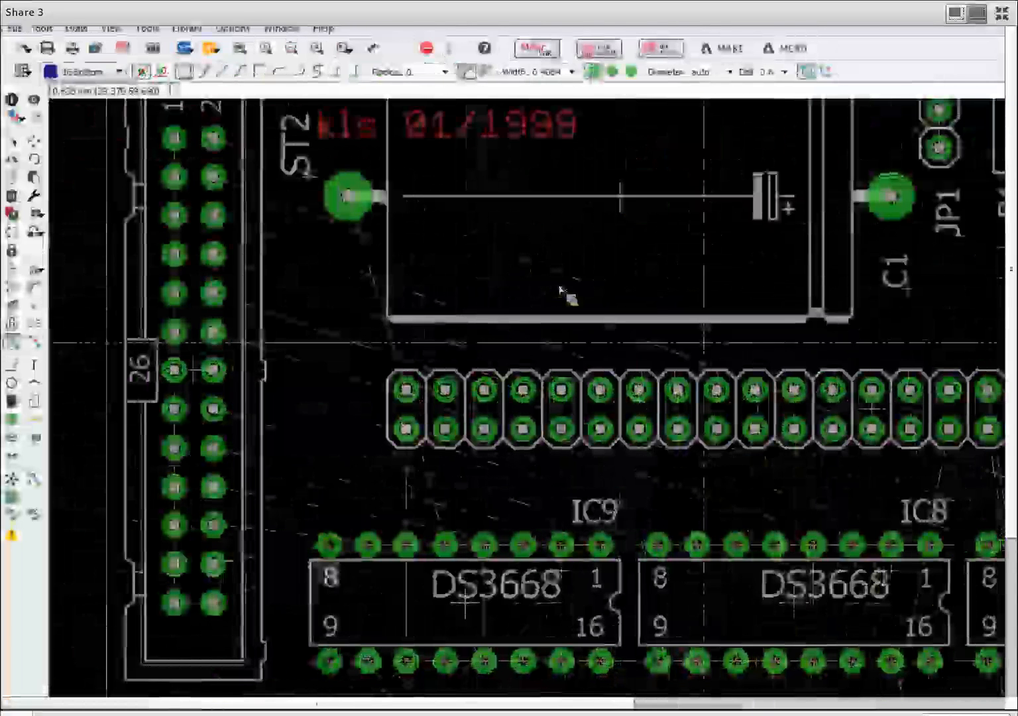
click(250, 159)
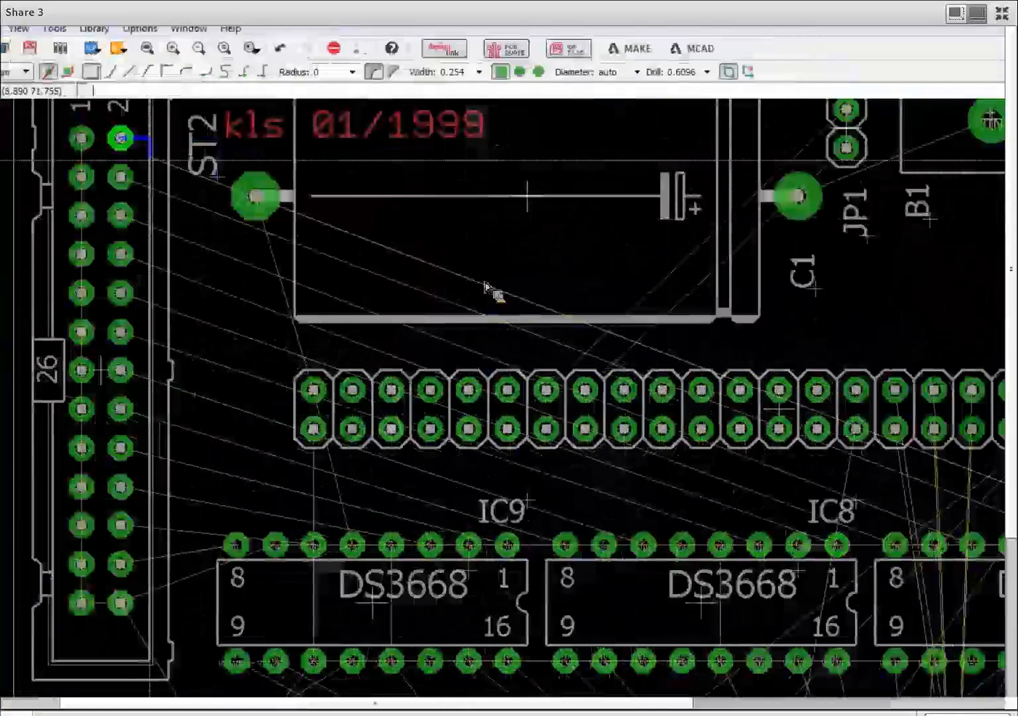
right_click(195, 171)
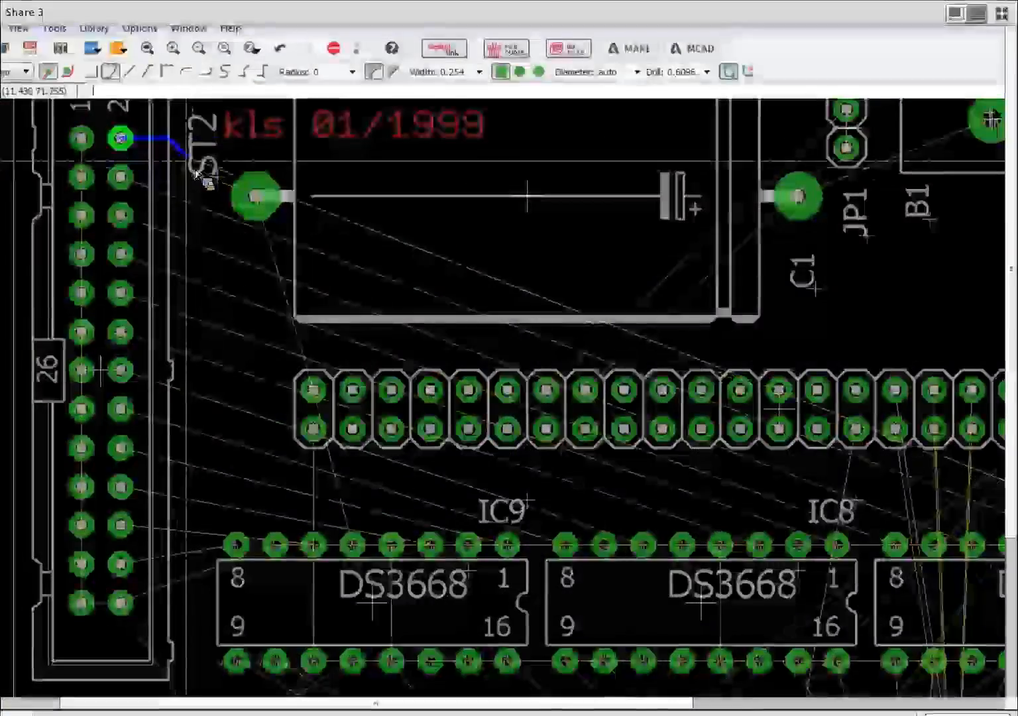
right_click(195, 172)
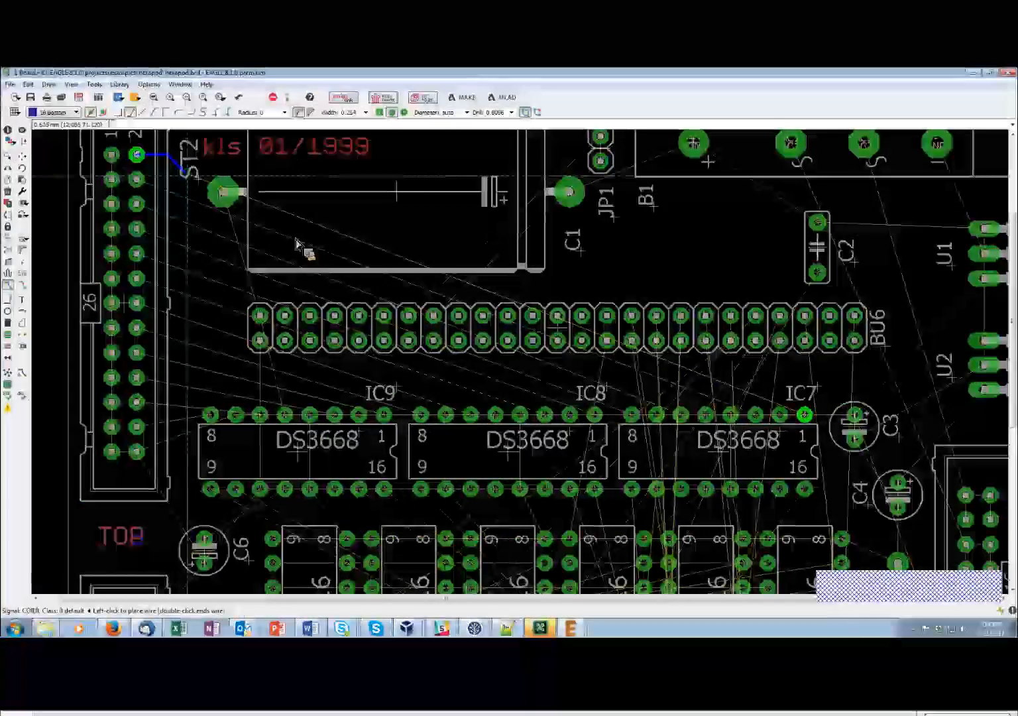
Try routing the signal towards IC7 with a Top-layer section between two vias, and remove the placed segments
middle_click(186, 172)
click(191, 184)
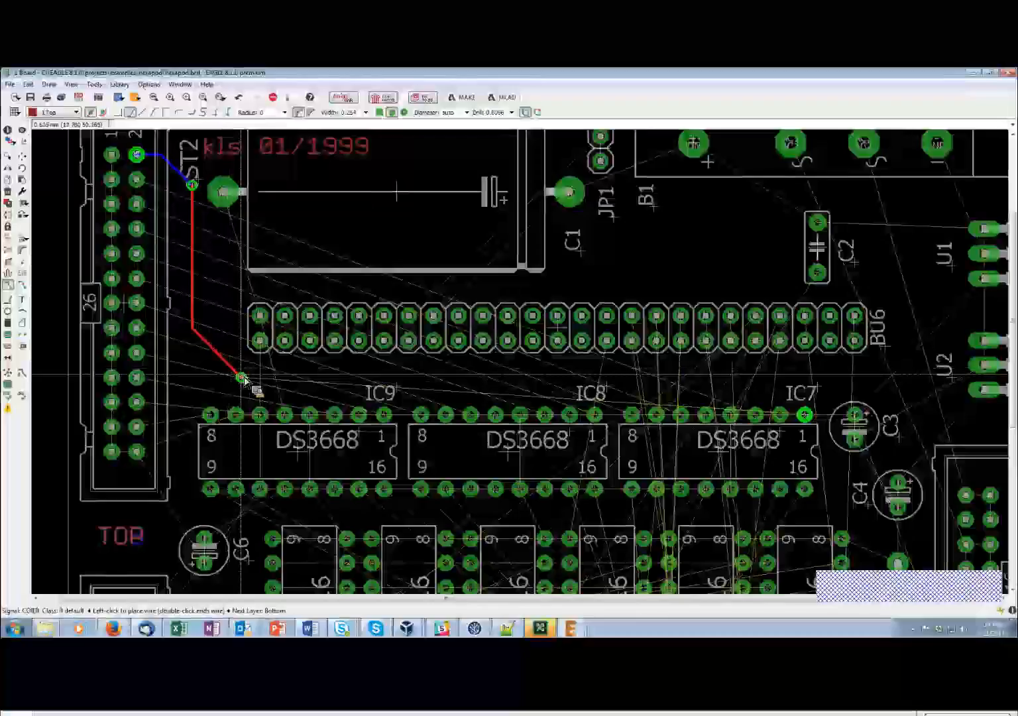
click(229, 359)
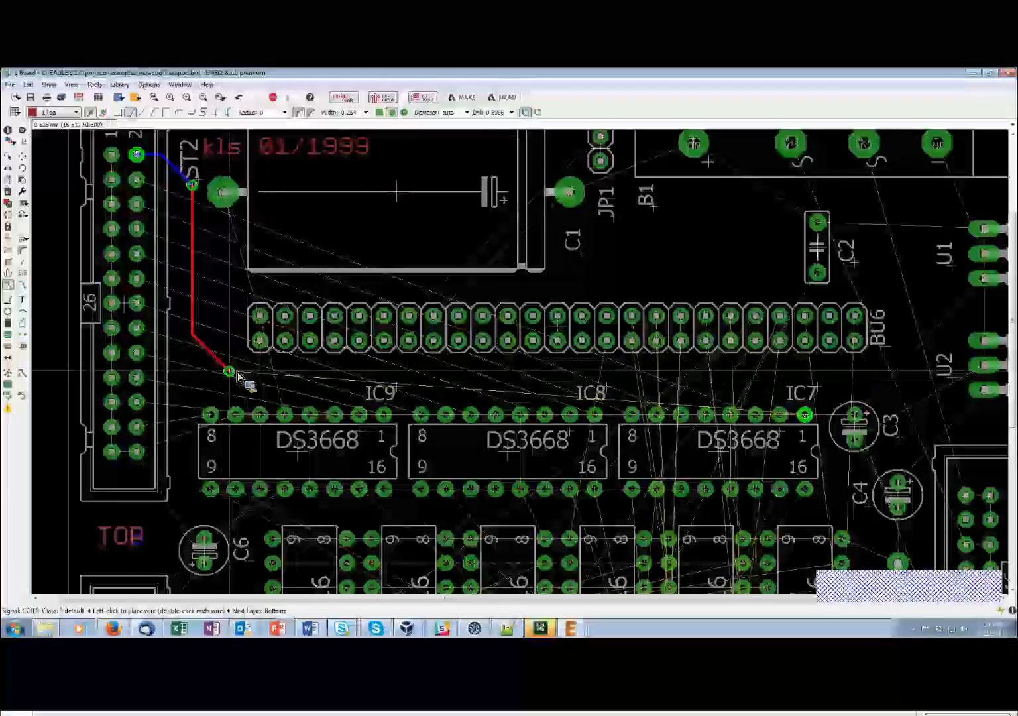
click(229, 377)
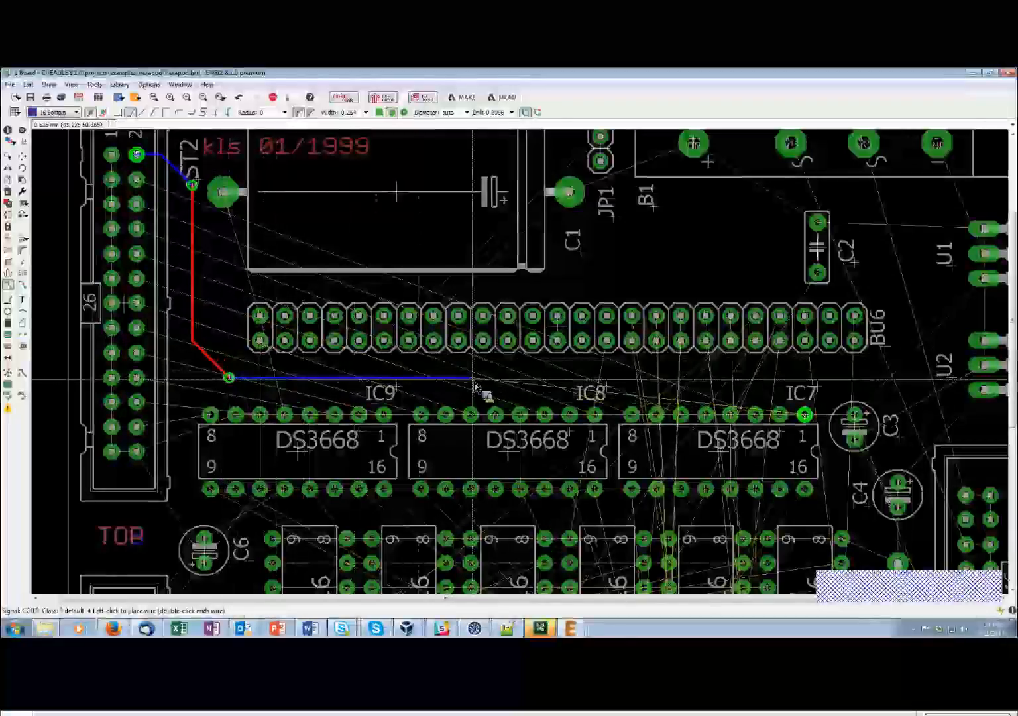
click(620, 391)
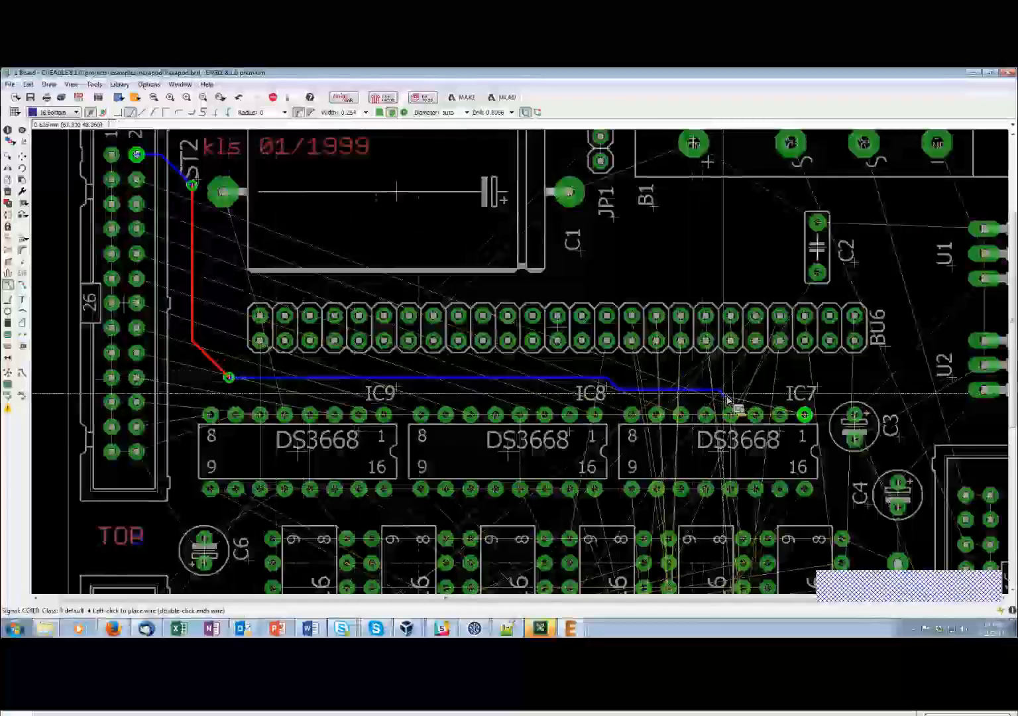
key(BackSpace)
key(BackSpace)
key(BackSpace)
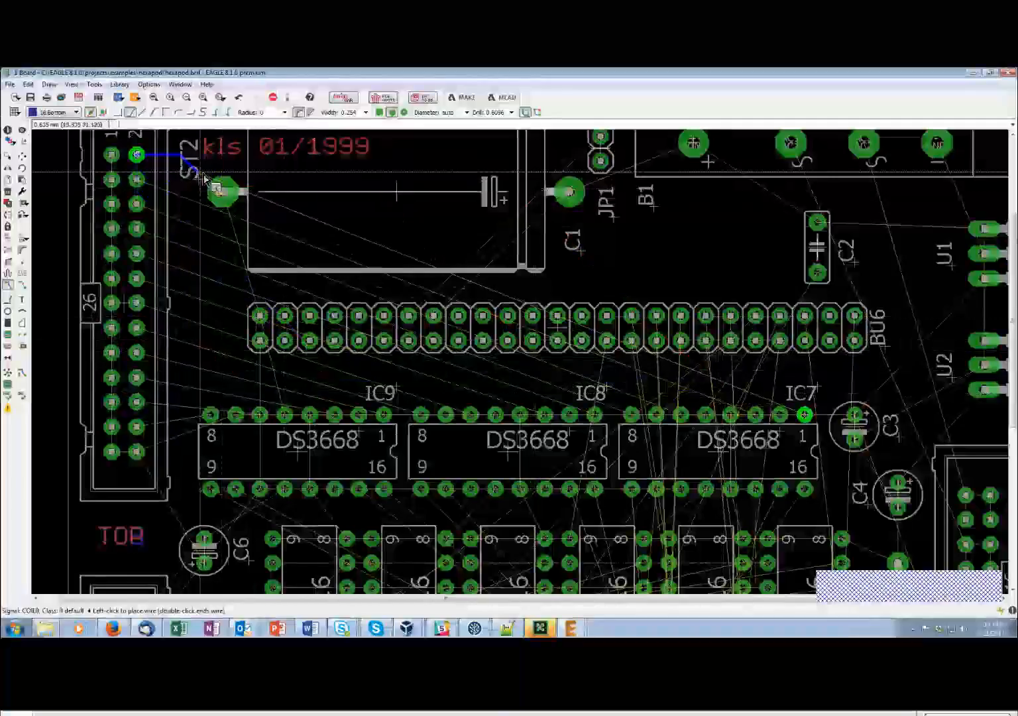
Try routing the signal entirely on the Bottom layer, through C1's outline and below BU6, to pin 1 of IC7
click(302, 182)
click(232, 263)
double_click(235, 354)
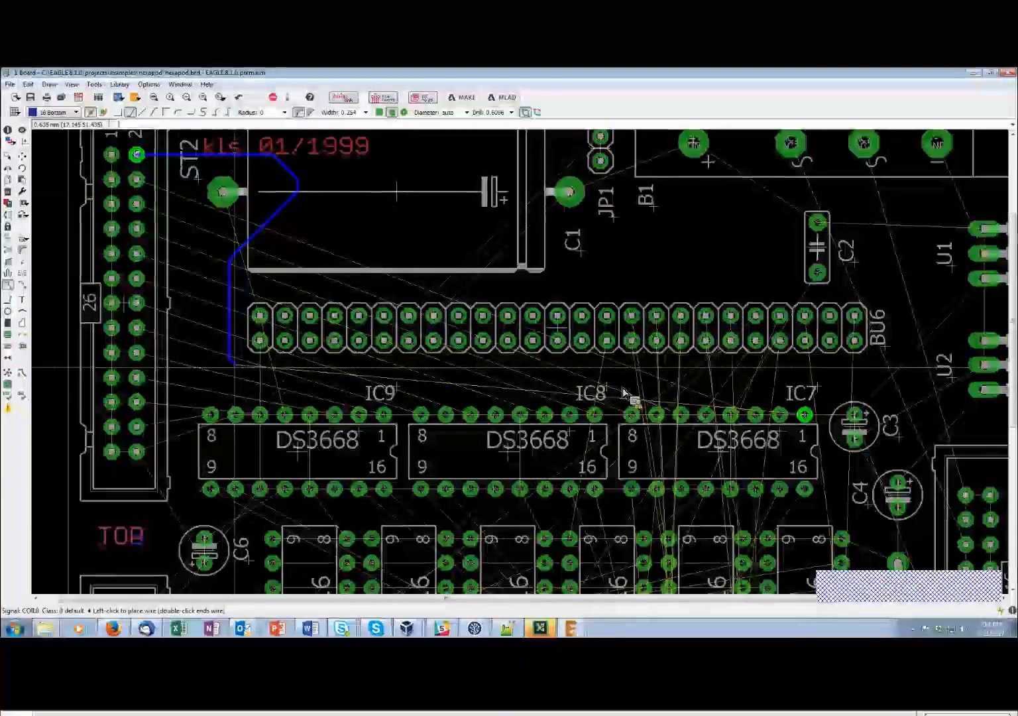
click(725, 390)
click(803, 412)
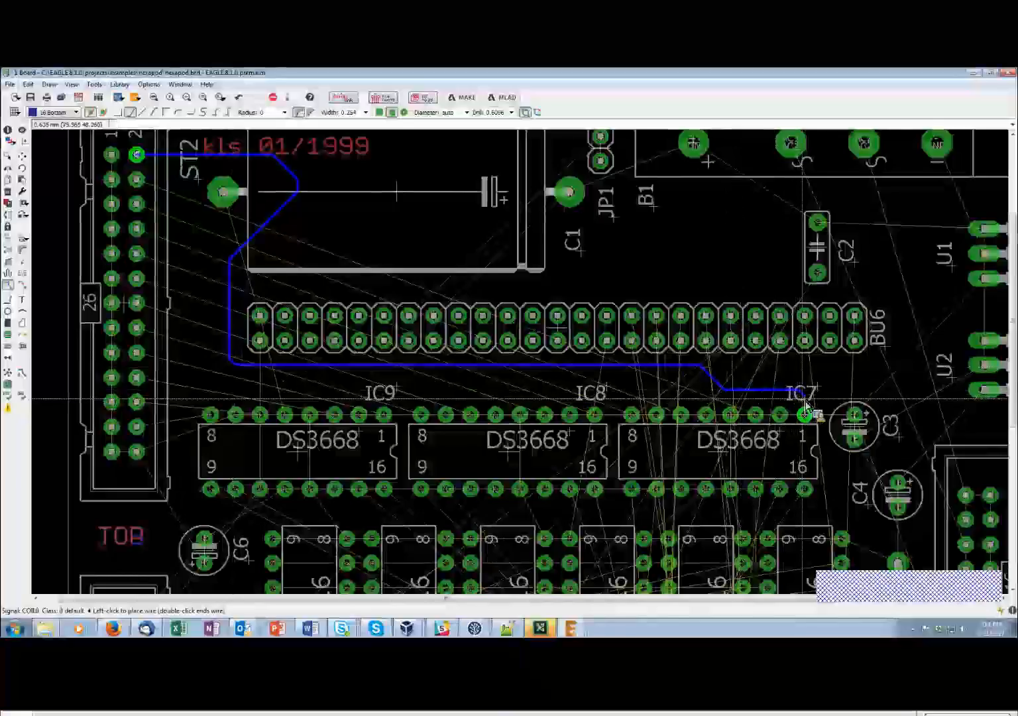
Step back through the placed Bottom-layer segments to the start of the trace at ST2
key(BackSpace)
key(BackSpace)
key(BackSpace)
key(BackSpace)
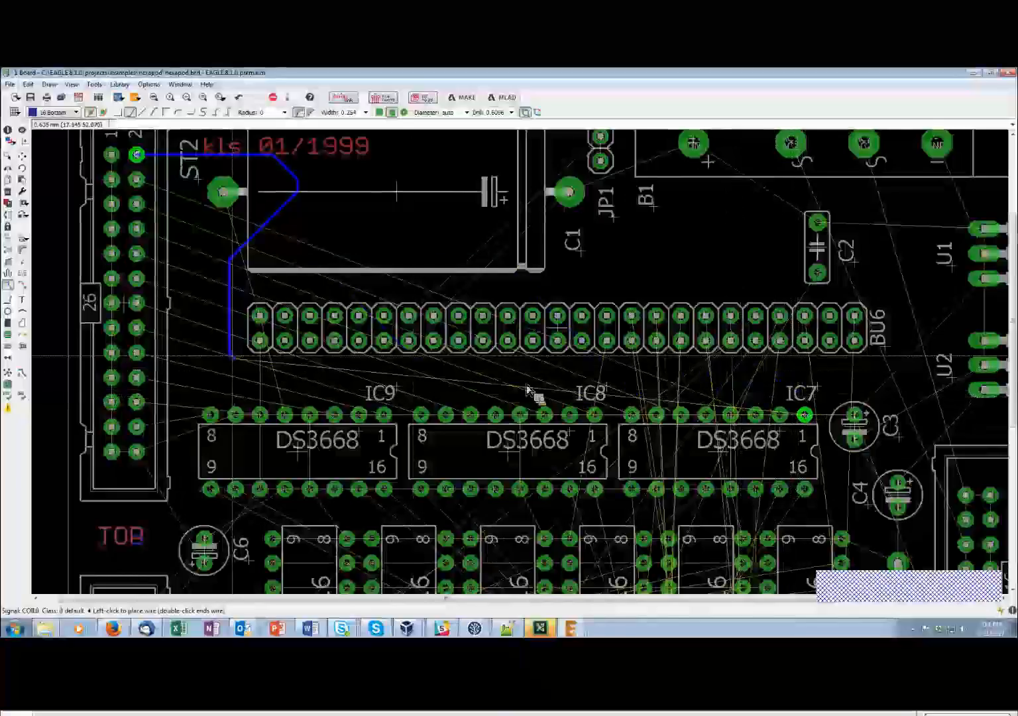
key(BackSpace)
key(BackSpace)
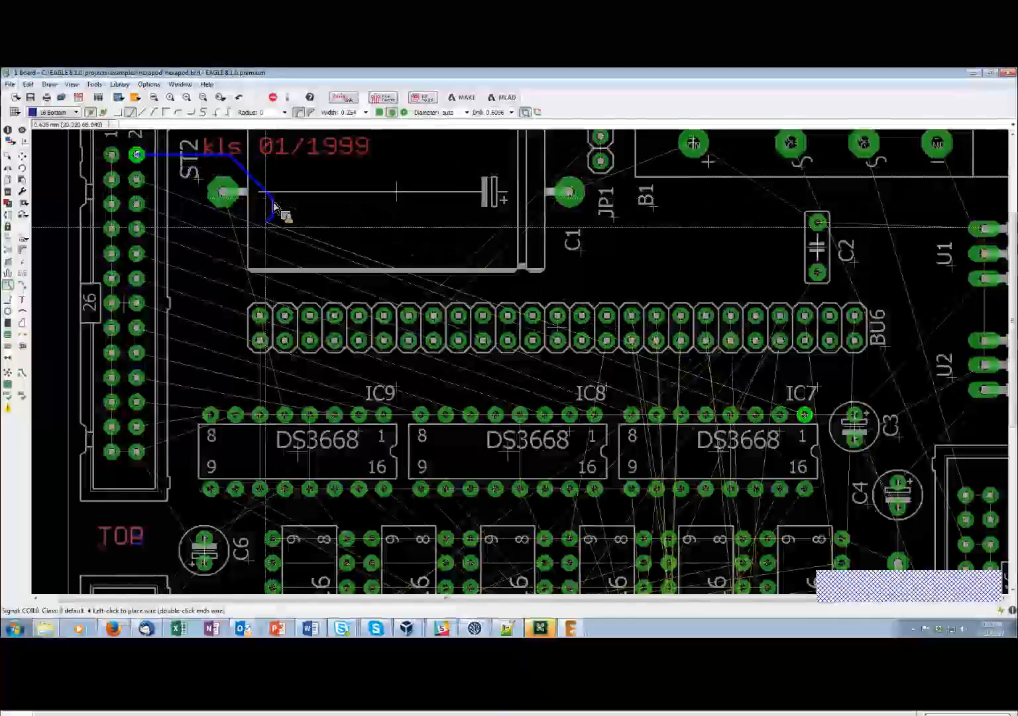
Try a Bottom-layer segment down past BU6's end, leave the unfinished route, and rip up the partial trace
click(234, 373)
click(76, 112)
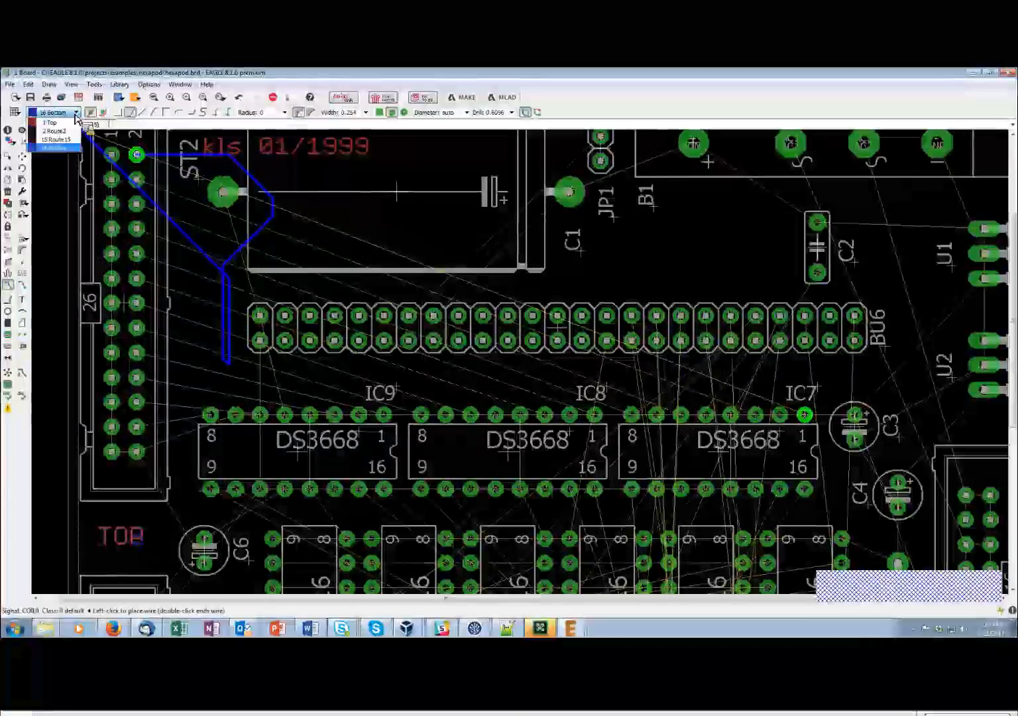
key(Escape)
key(Escape)
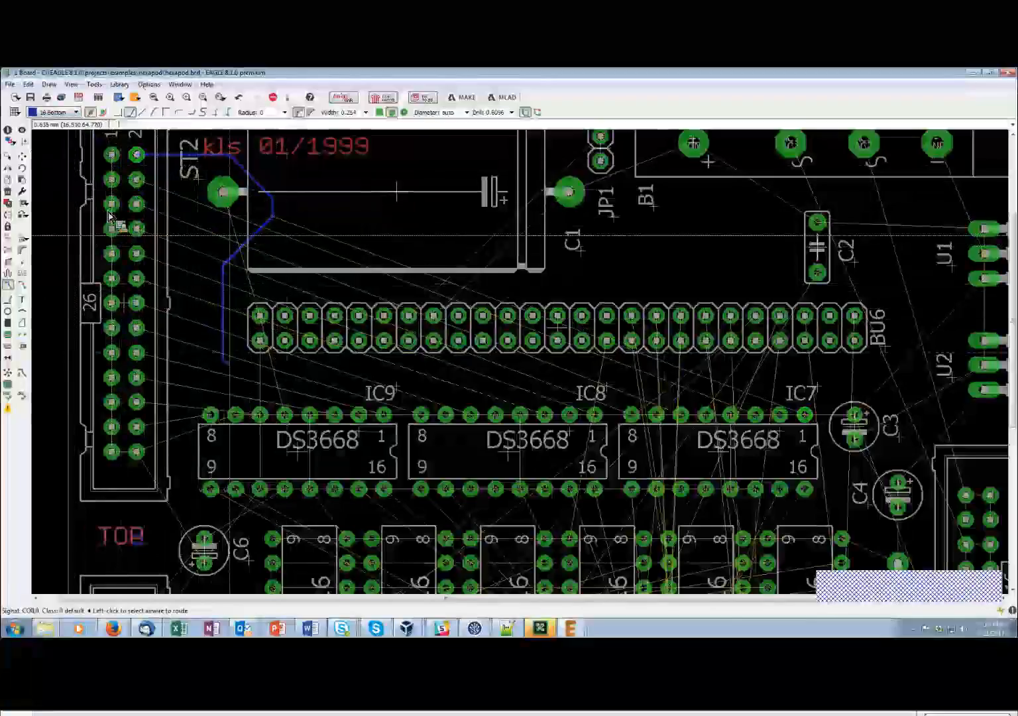
click(22, 284)
click(251, 202)
Restart the trace from the top pad of ST2's column 2 on the Bottom layer and switch it to Route2
click(24, 282)
click(142, 157)
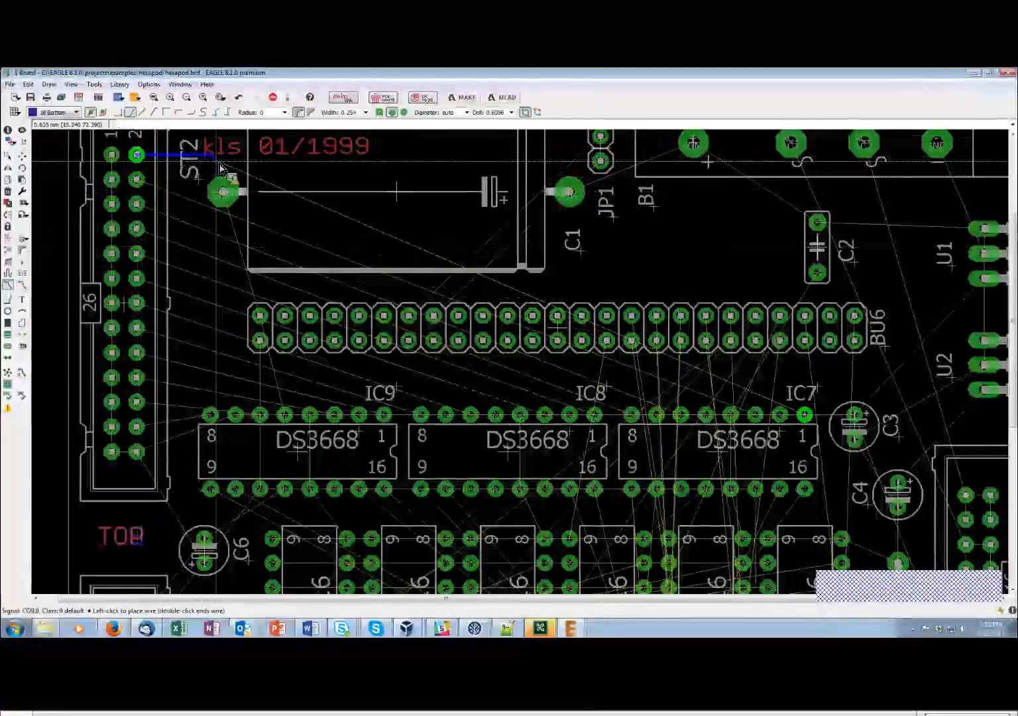
key(space)
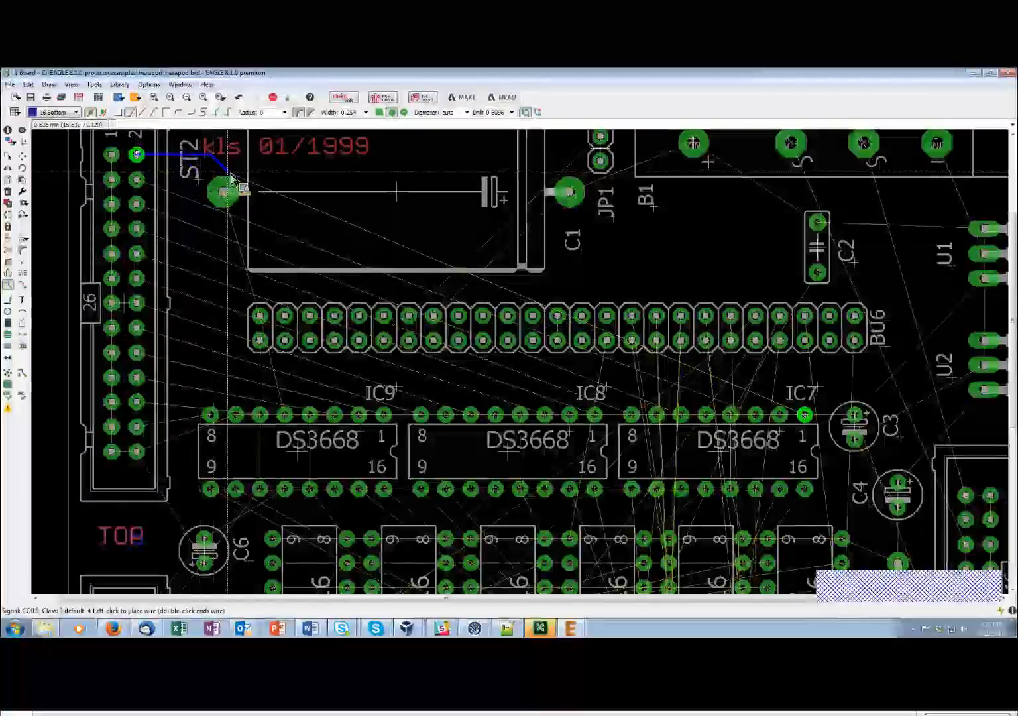
right_click(230, 175)
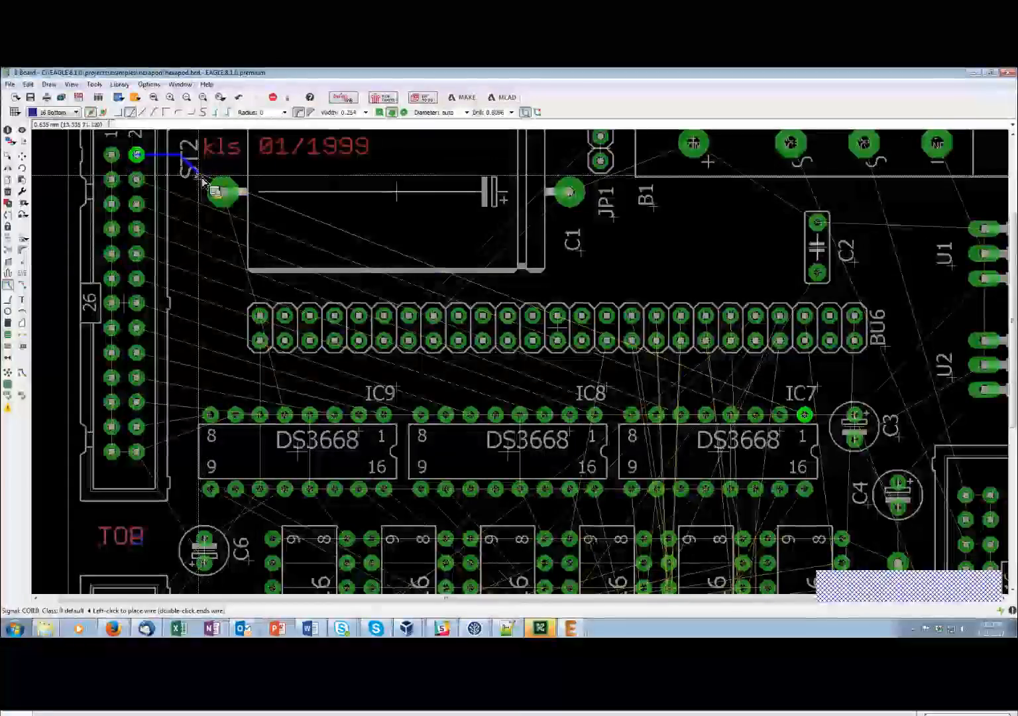
middle_click(203, 180)
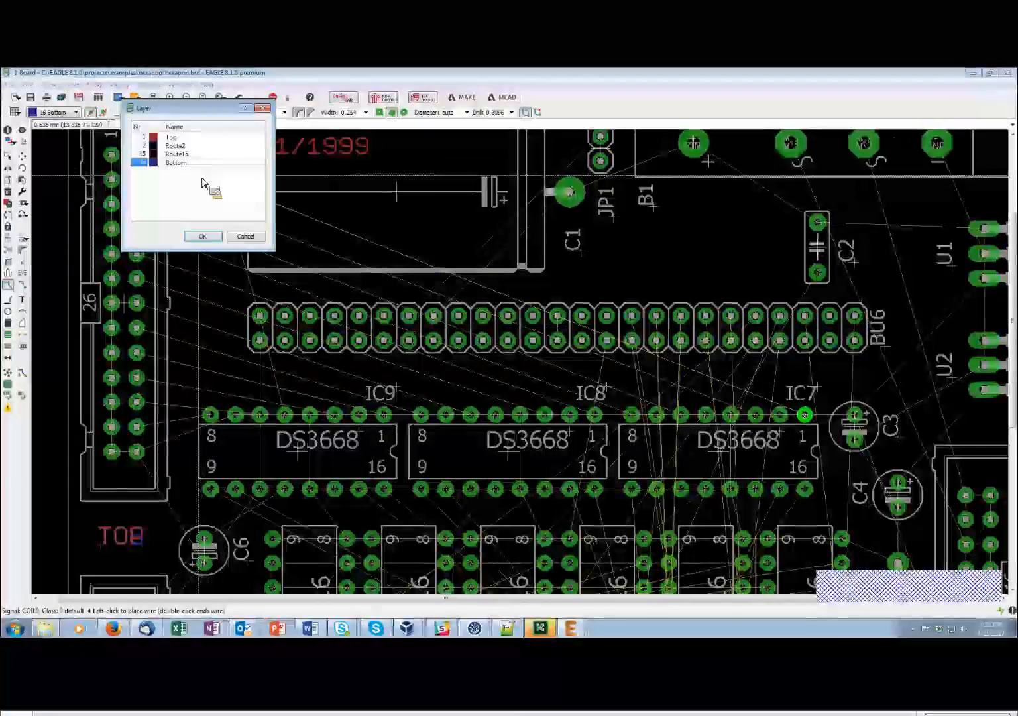
click(146, 147)
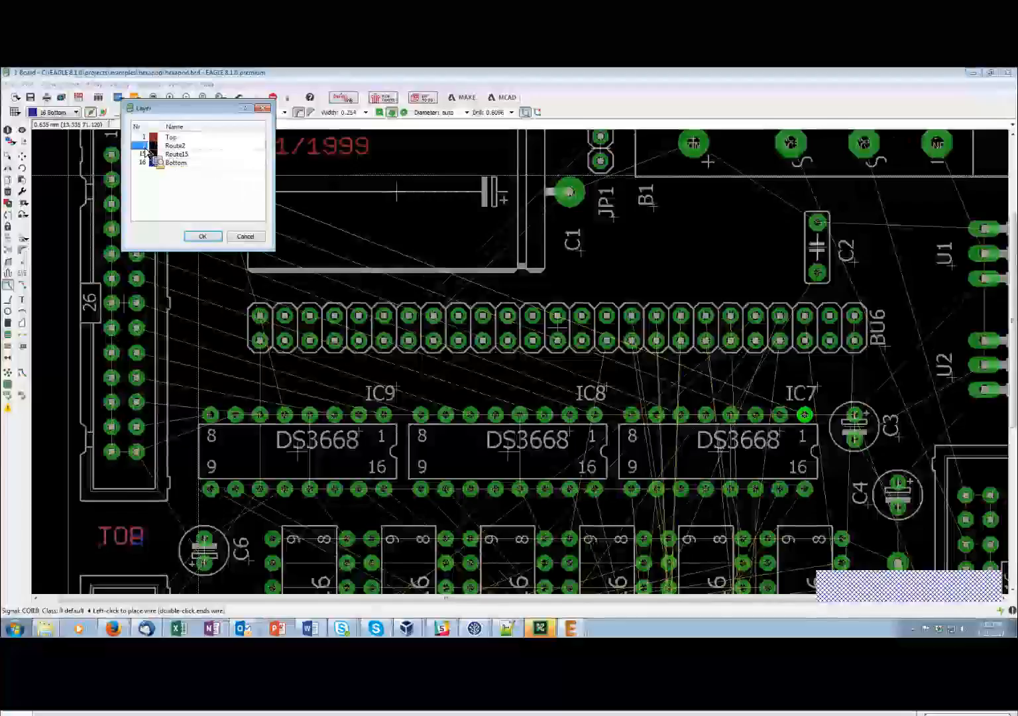
click(208, 237)
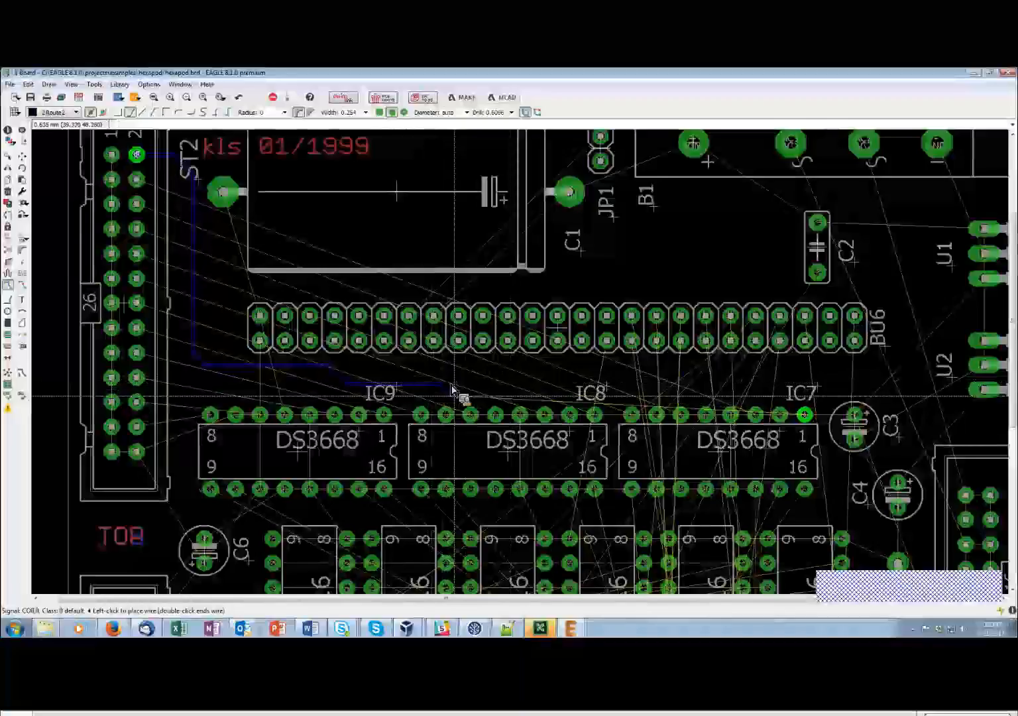
Continue the trace through a via between BU6 and IC8, change it to Route15 with another via, and route it towards IC7's pin 1
middle_click(487, 379)
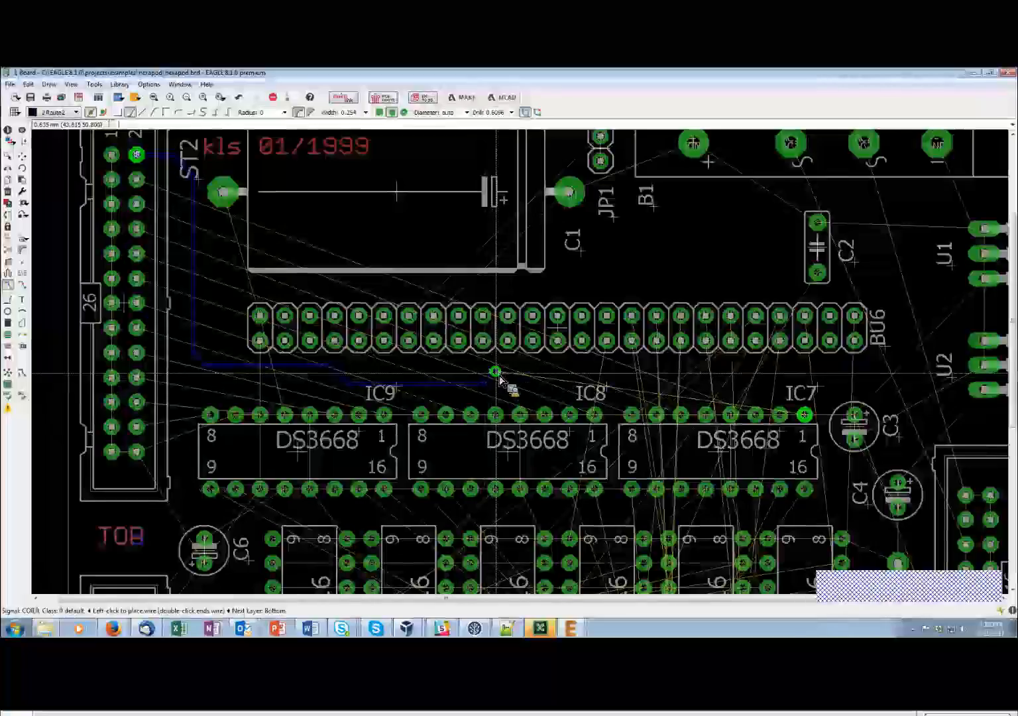
click(499, 377)
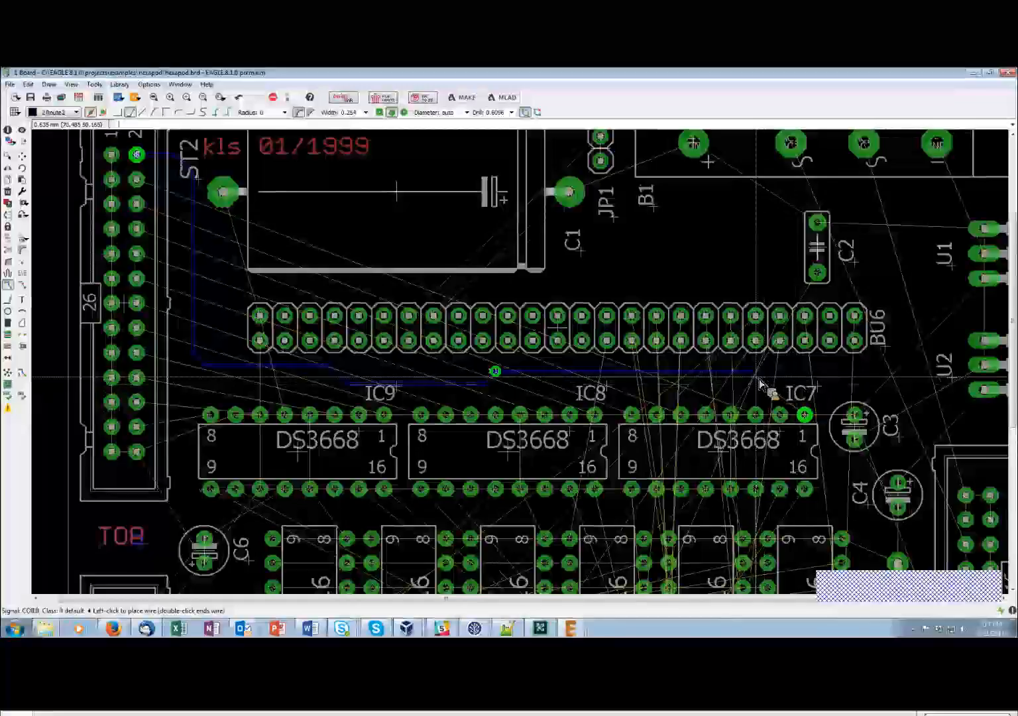
middle_click(704, 361)
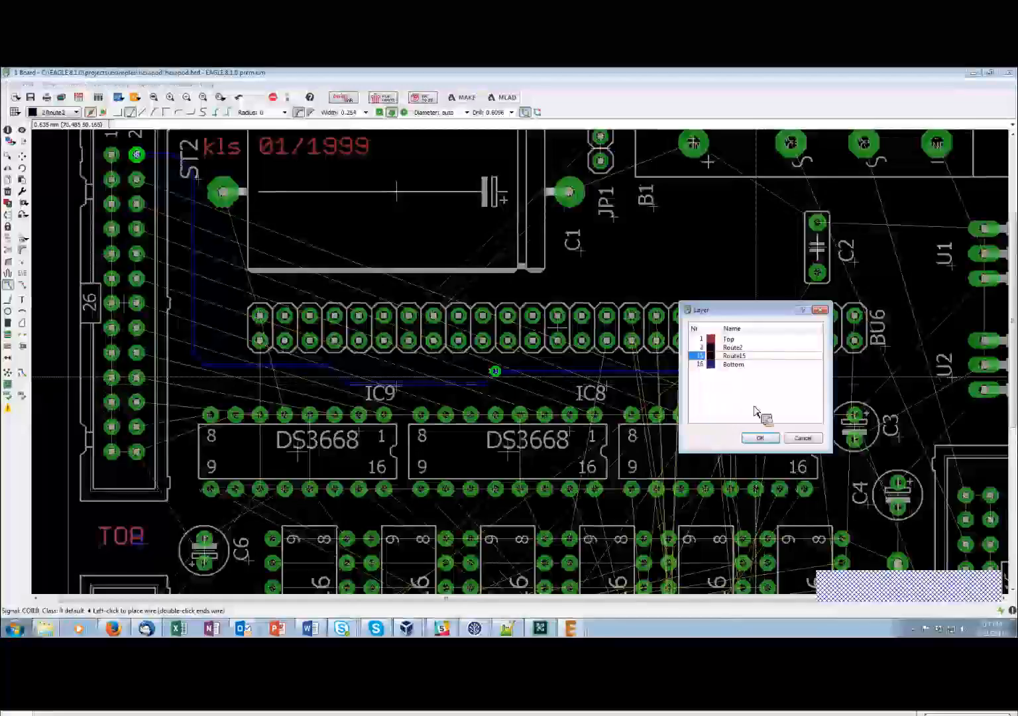
click(760, 436)
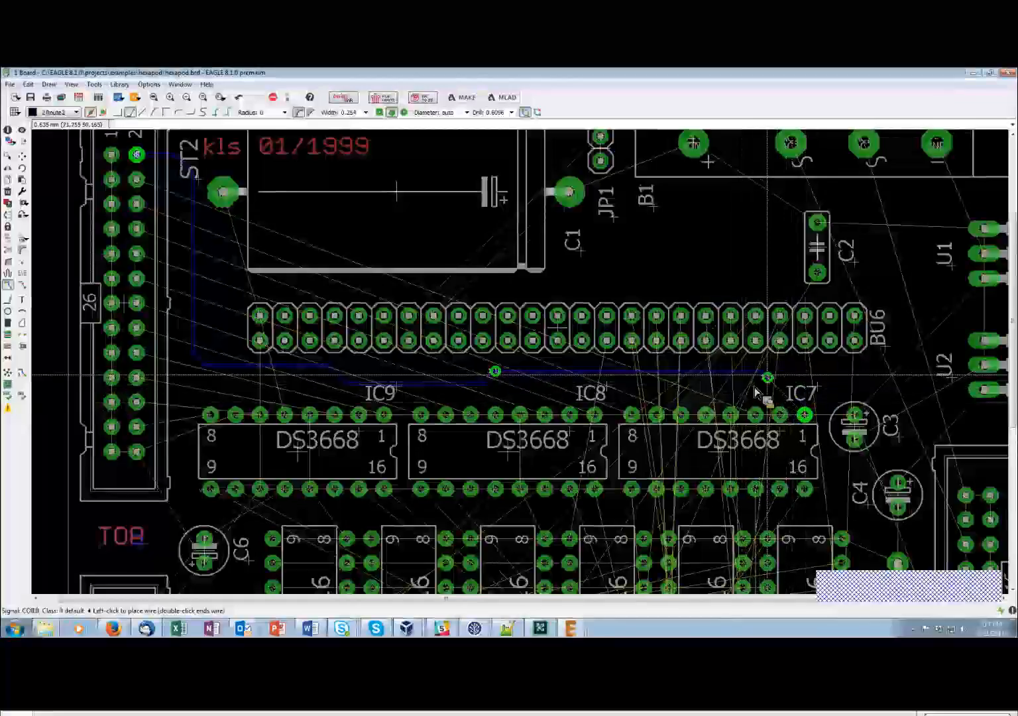
click(724, 390)
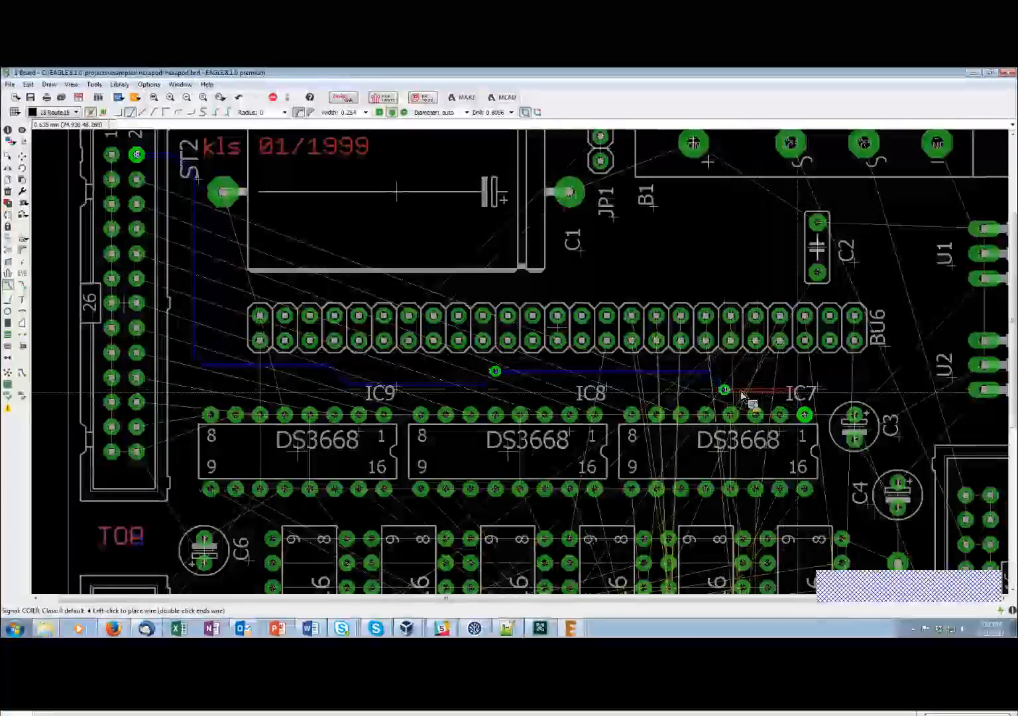
click(802, 397)
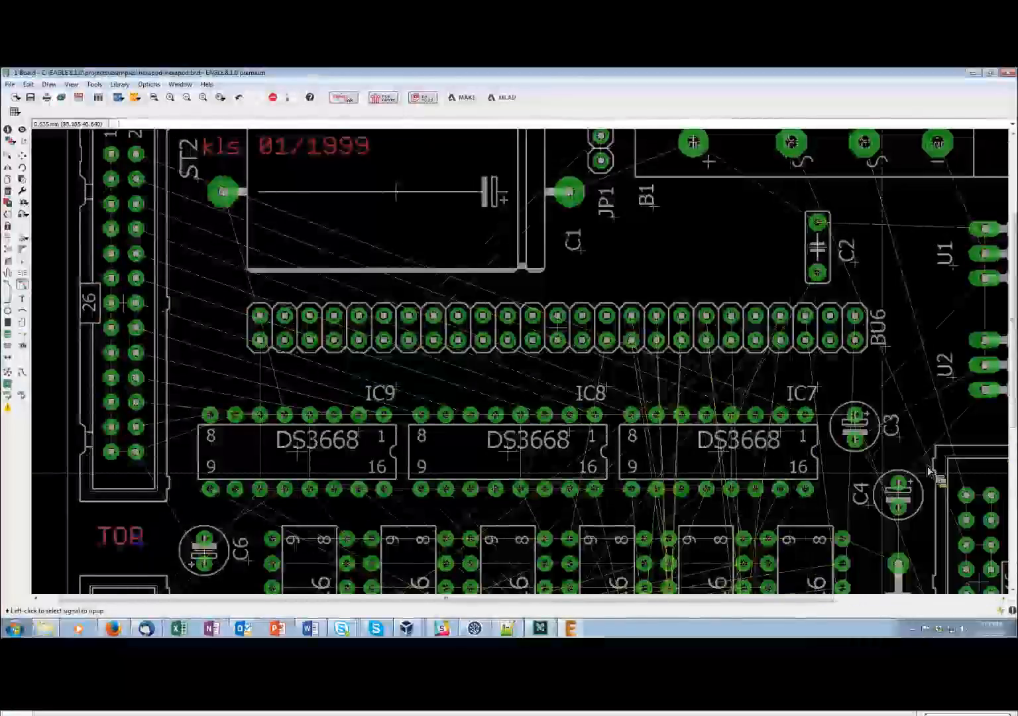
Route COIL0 on the Top layer from the top pad of ST2's column 2, between BU6 and the DS3668 drivers, to IC7's pin 1
scroll(192, 265, down, 3)
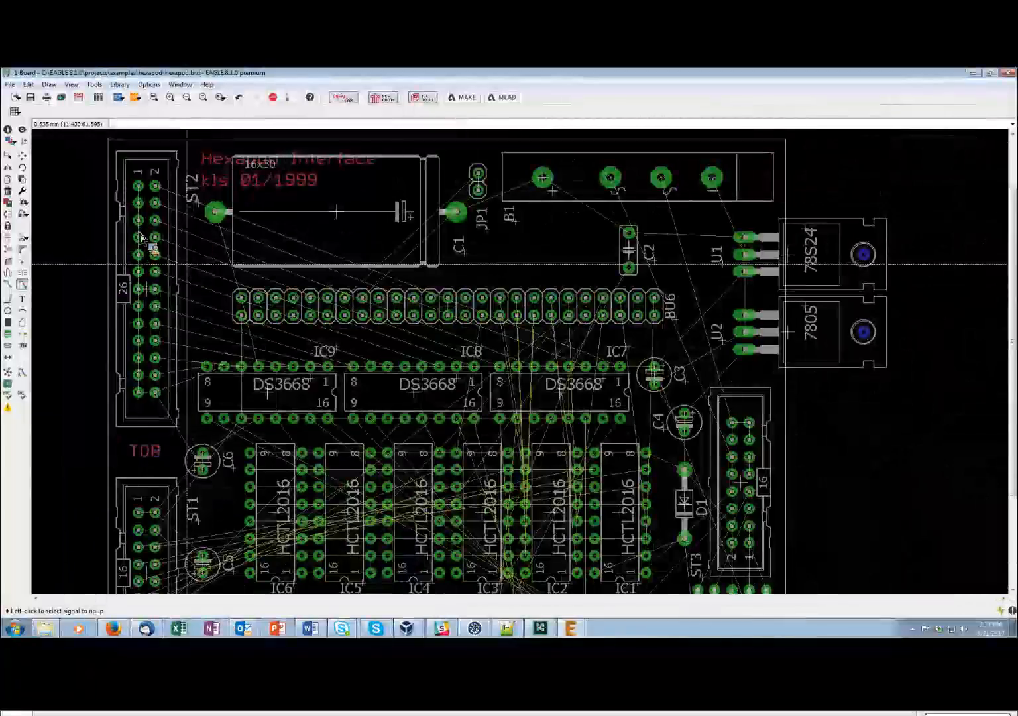
scroll(175, 255, down, 1)
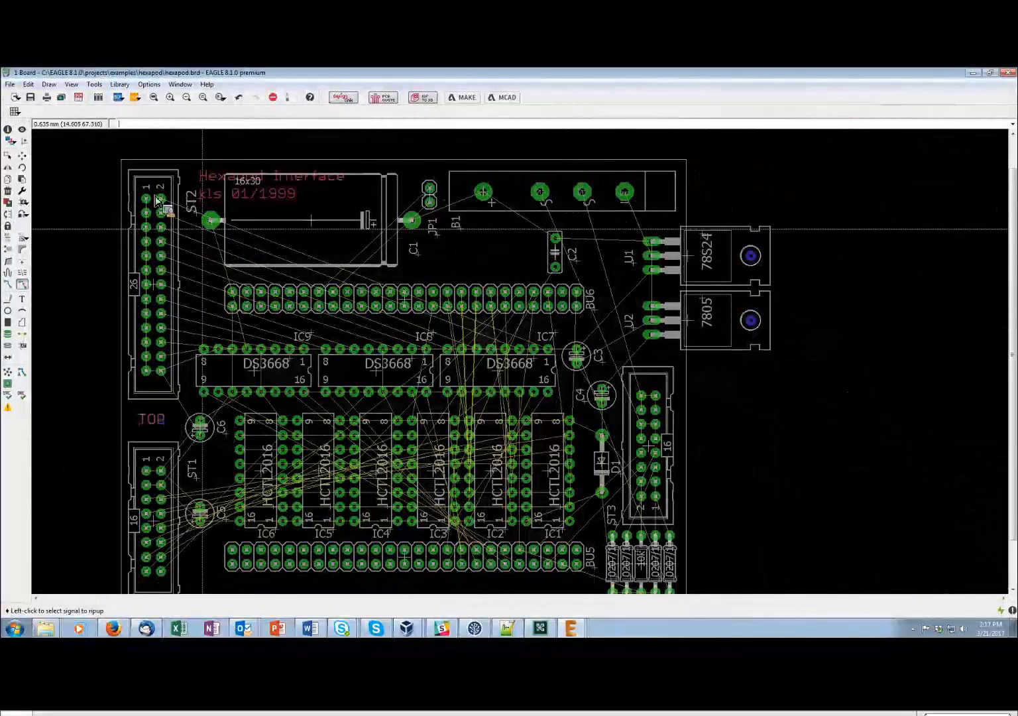
scroll(279, 259, up, 1)
scroll(279, 259, up, 2)
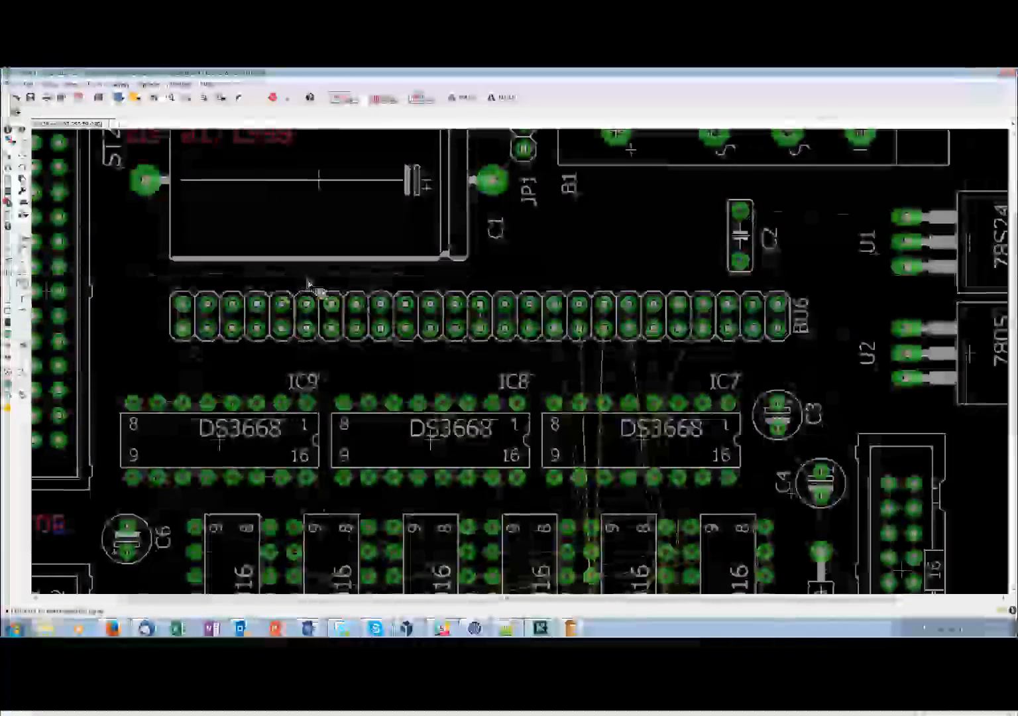
scroll(206, 268, down, 1)
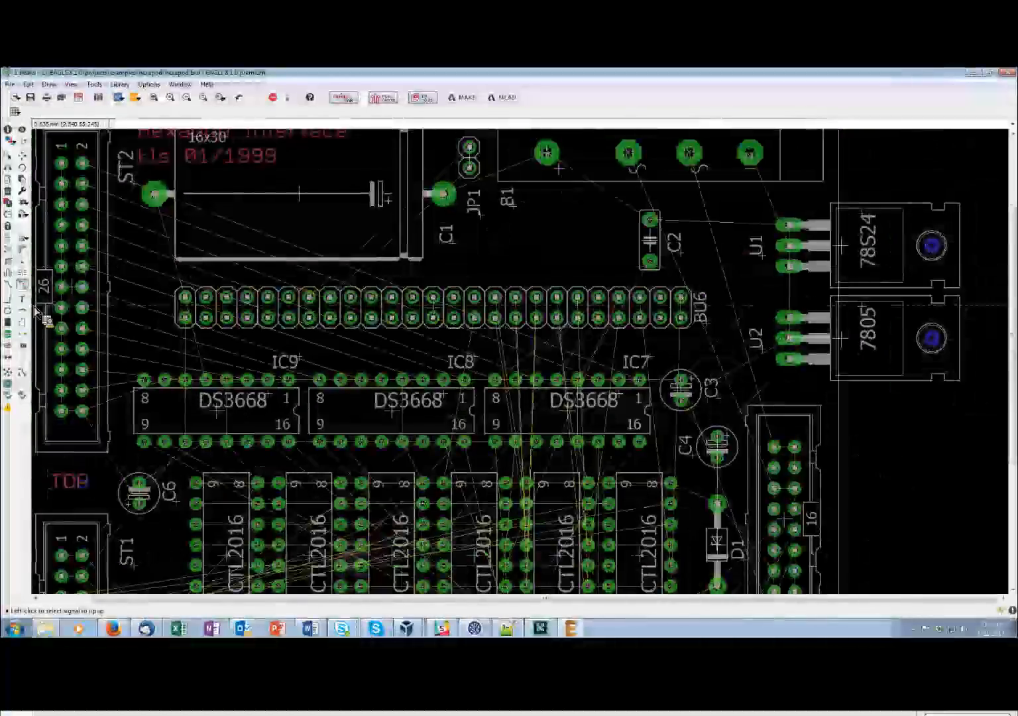
click(8, 284)
click(93, 166)
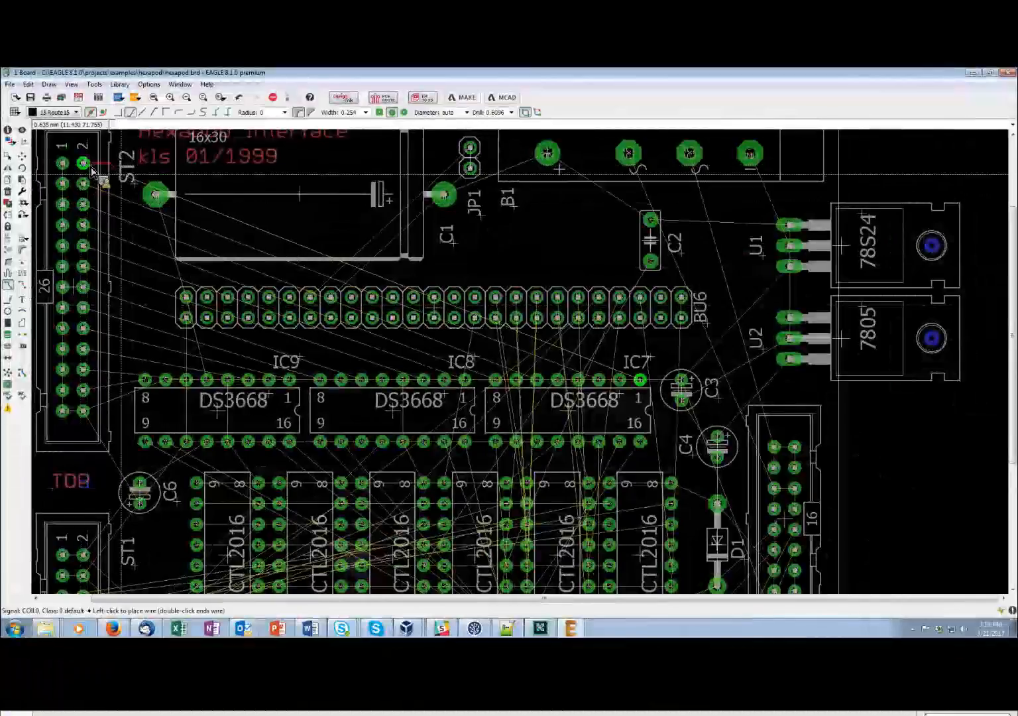
middle_click(133, 188)
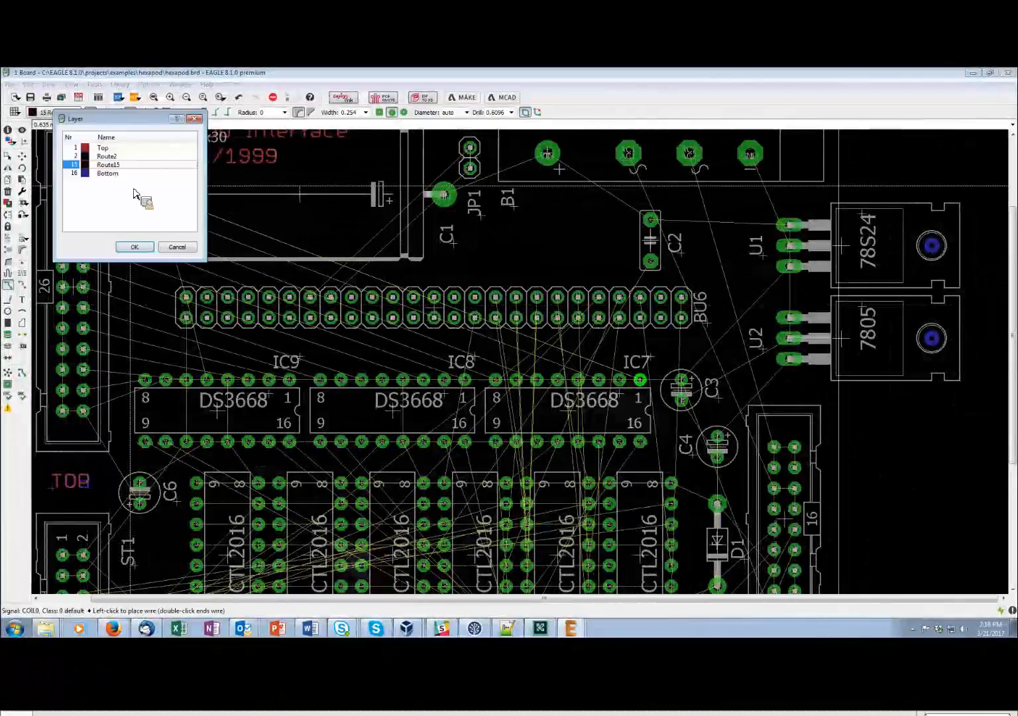
click(86, 150)
click(133, 246)
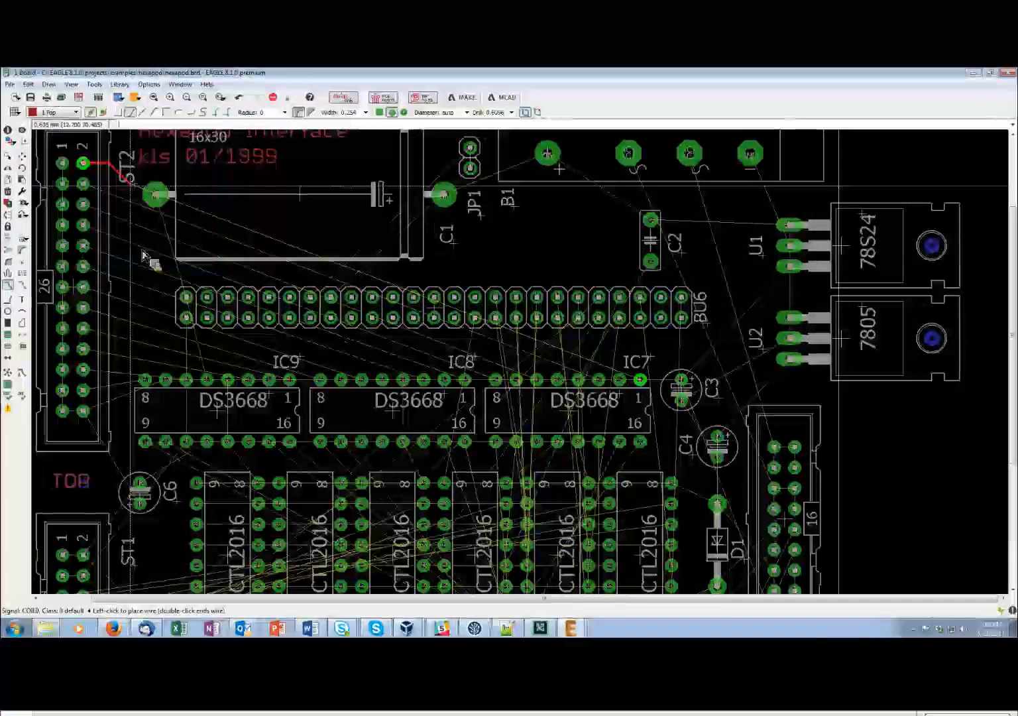
click(130, 175)
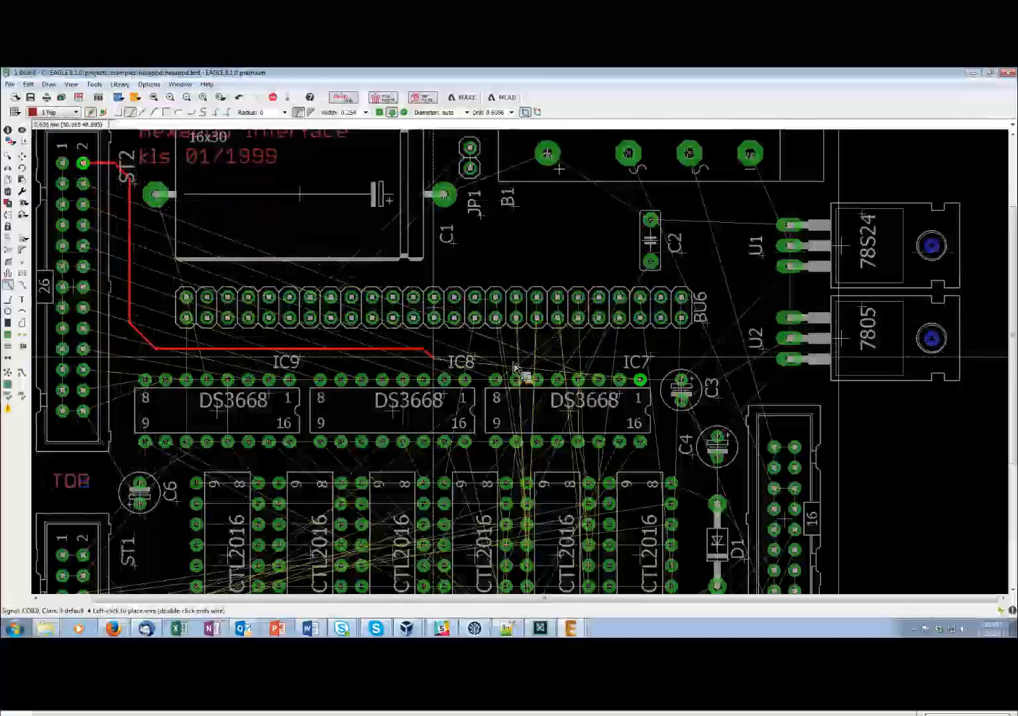
click(652, 386)
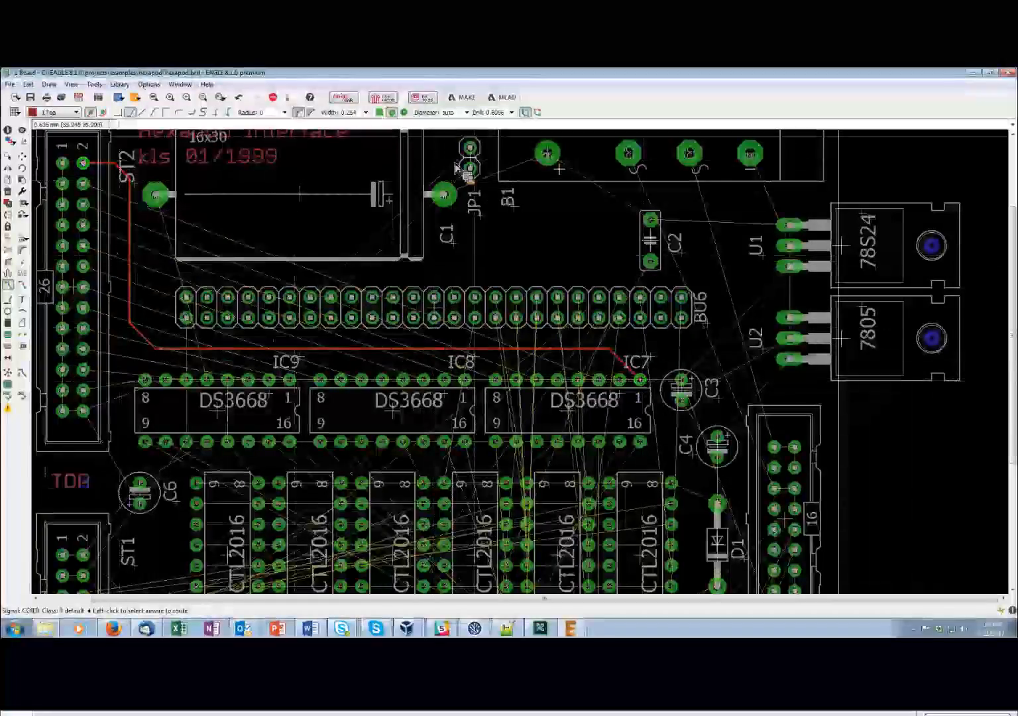
Enable loop removal and reroute COIL0 from the corner beside ST2 above C1's GND pad, through C1's outline, rejoining the existing trace below BU6
click(538, 113)
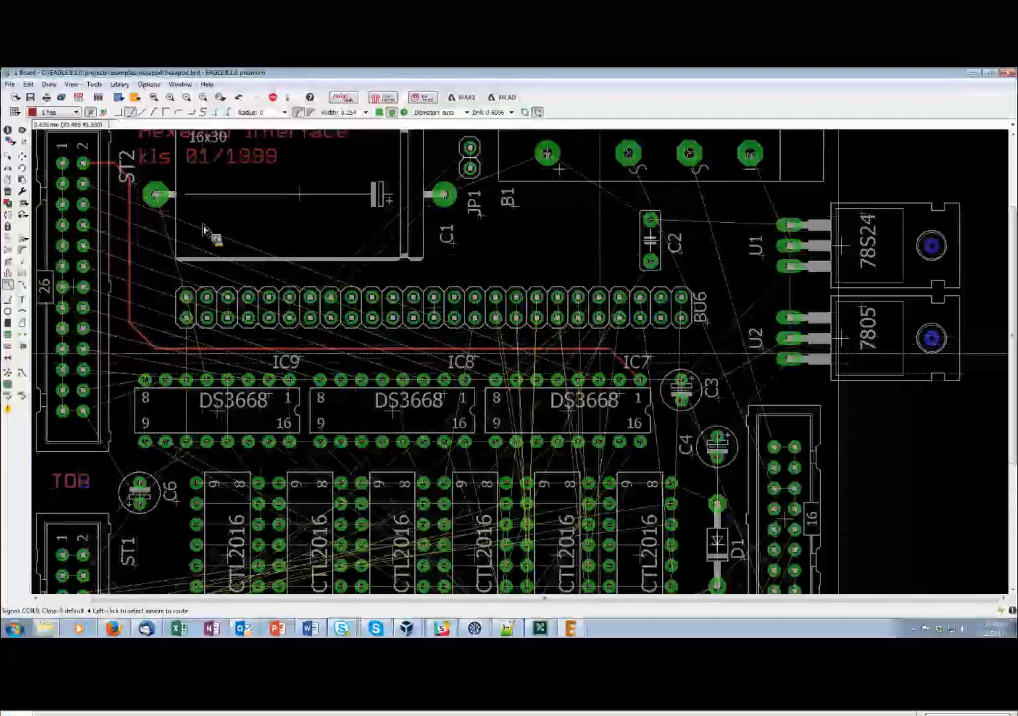
scroll(132, 179, up, 2)
scroll(130, 188, up, 1)
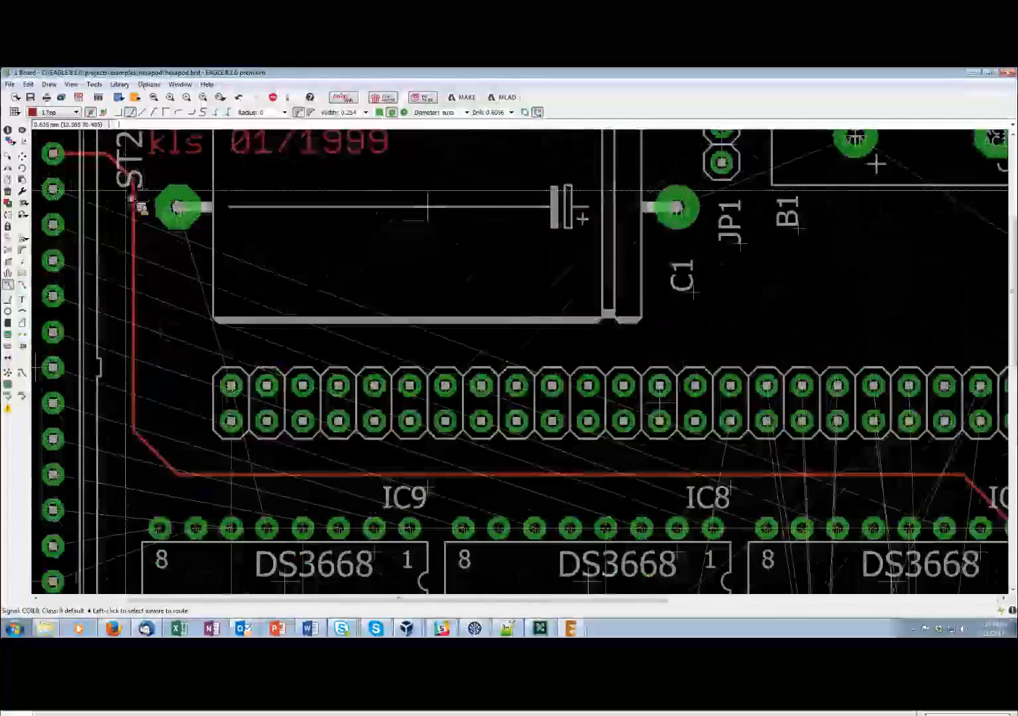
scroll(132, 187, up, 1)
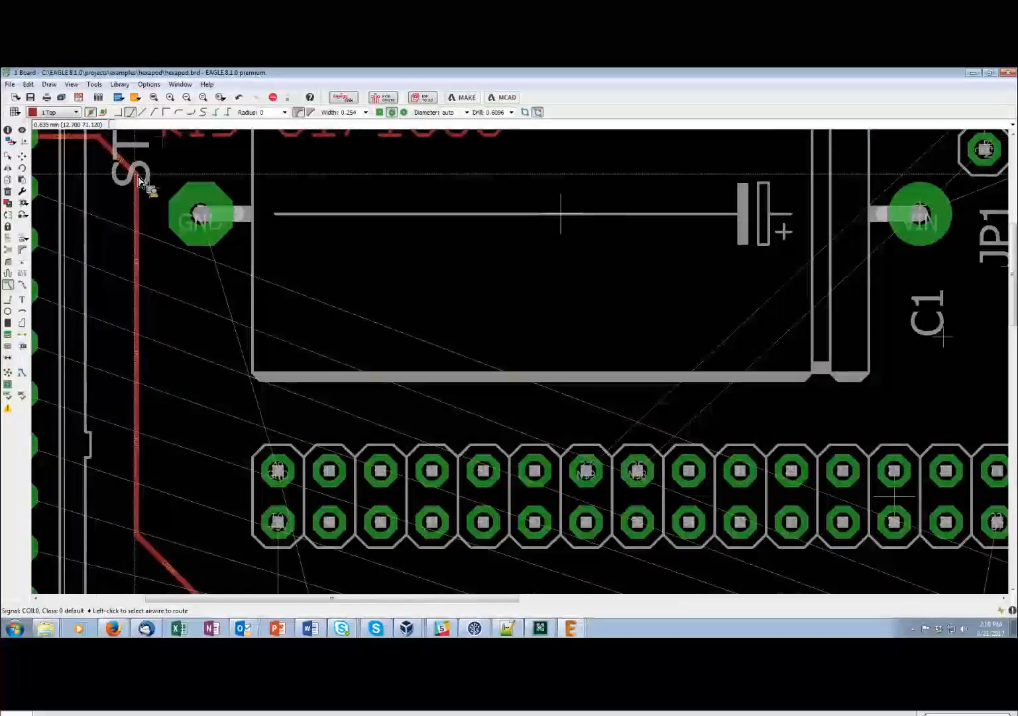
click(137, 178)
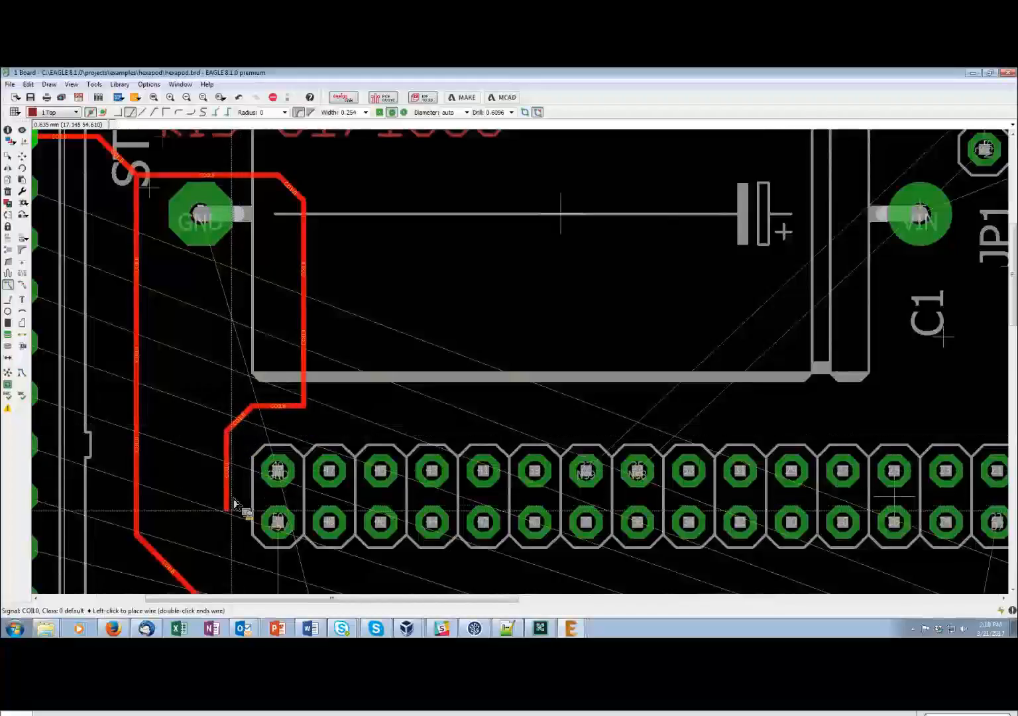
scroll(234, 504, down, 2)
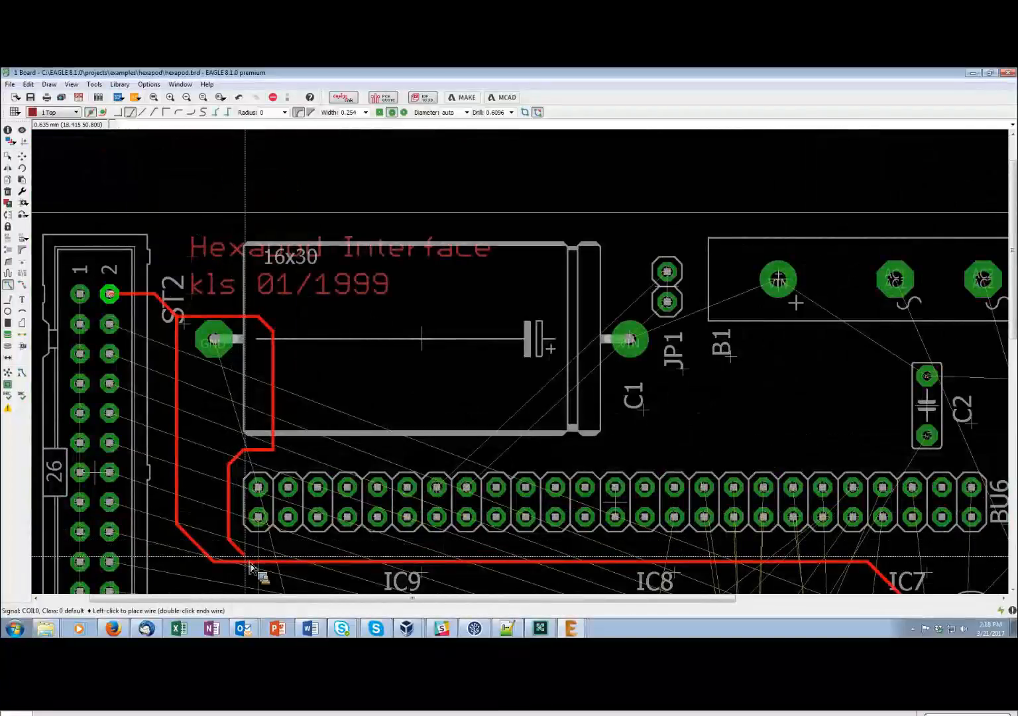
key(Escape)
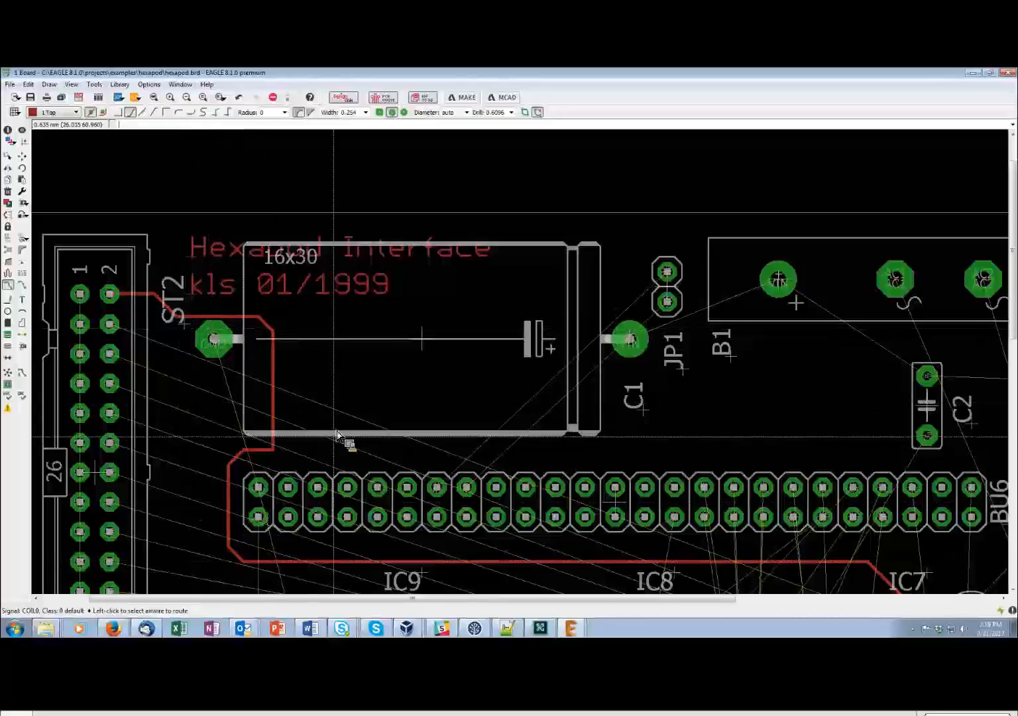
Reroute the COIL0 corner at C1's lower edge with a diagonal segment
scroll(276, 439, up, 5)
click(276, 441)
click(238, 472)
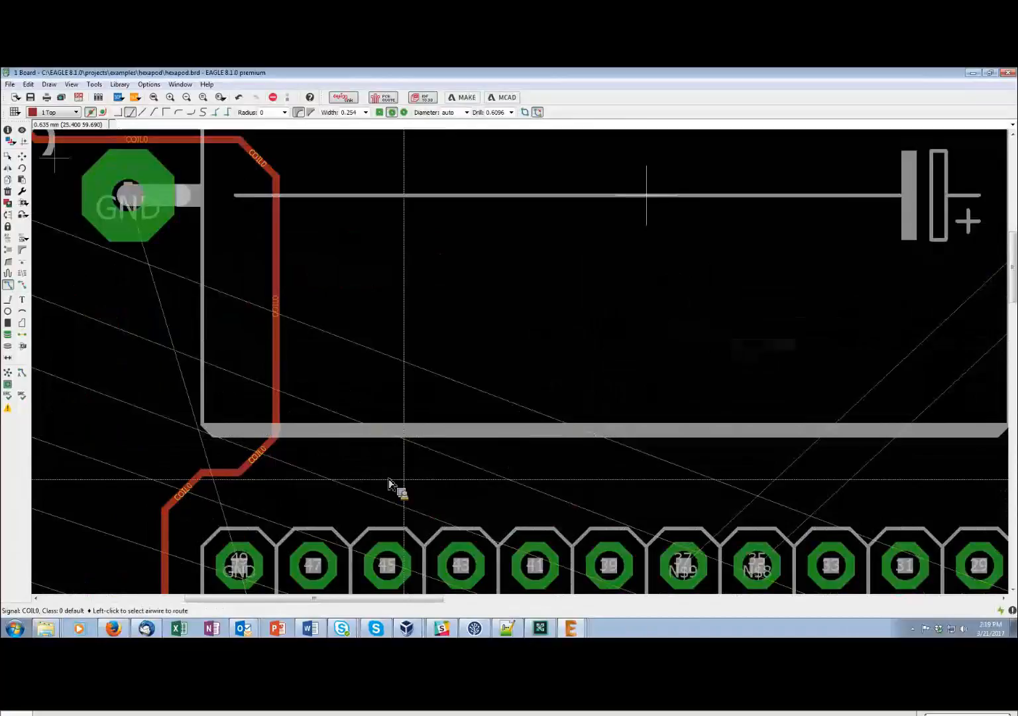
Disable loop removal and route a second COIL0 branch between ST2 and C1's GND pad, rejoining the trace at the near end of BU6
scroll(324, 470, down, 2)
scroll(205, 420, down, 1)
scroll(205, 377, down, 3)
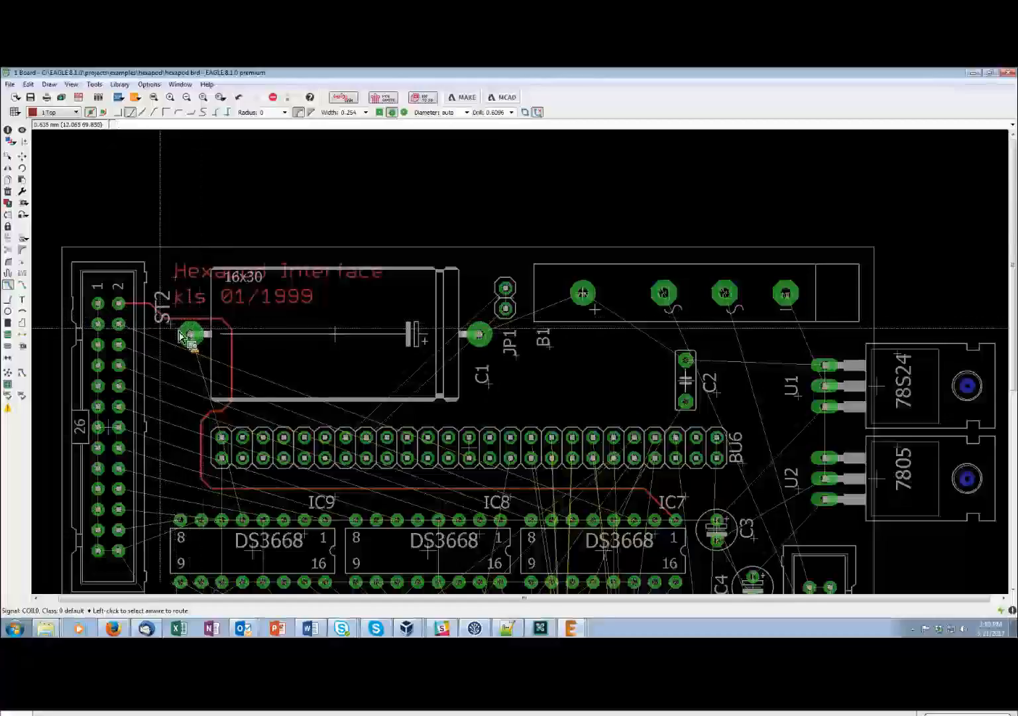
scroll(214, 362, up, 2)
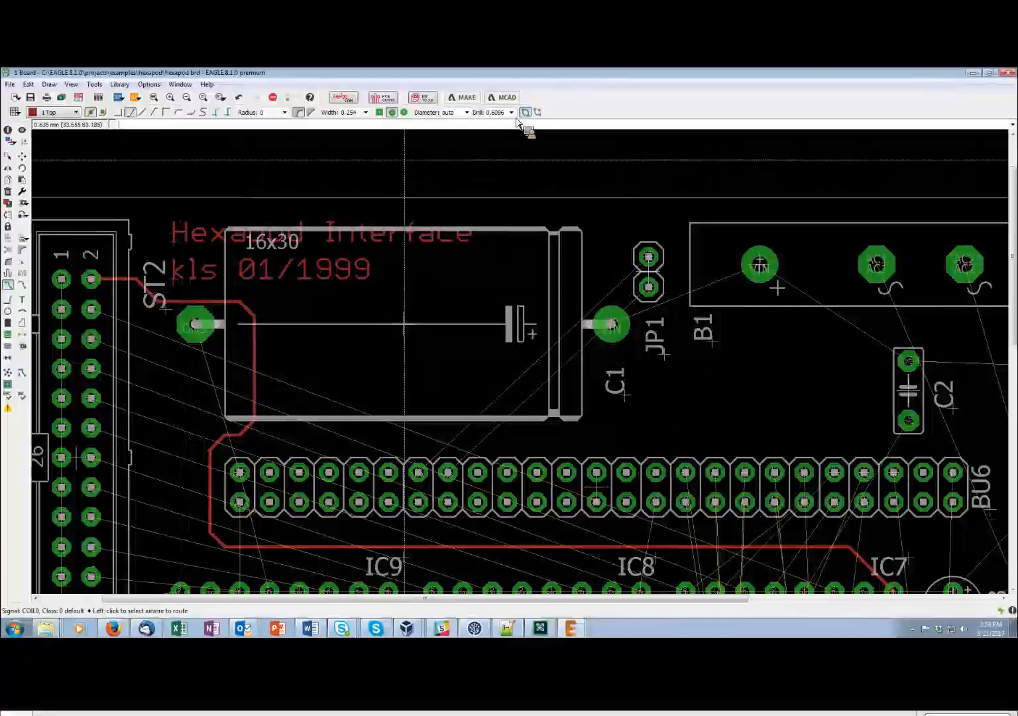
click(161, 311)
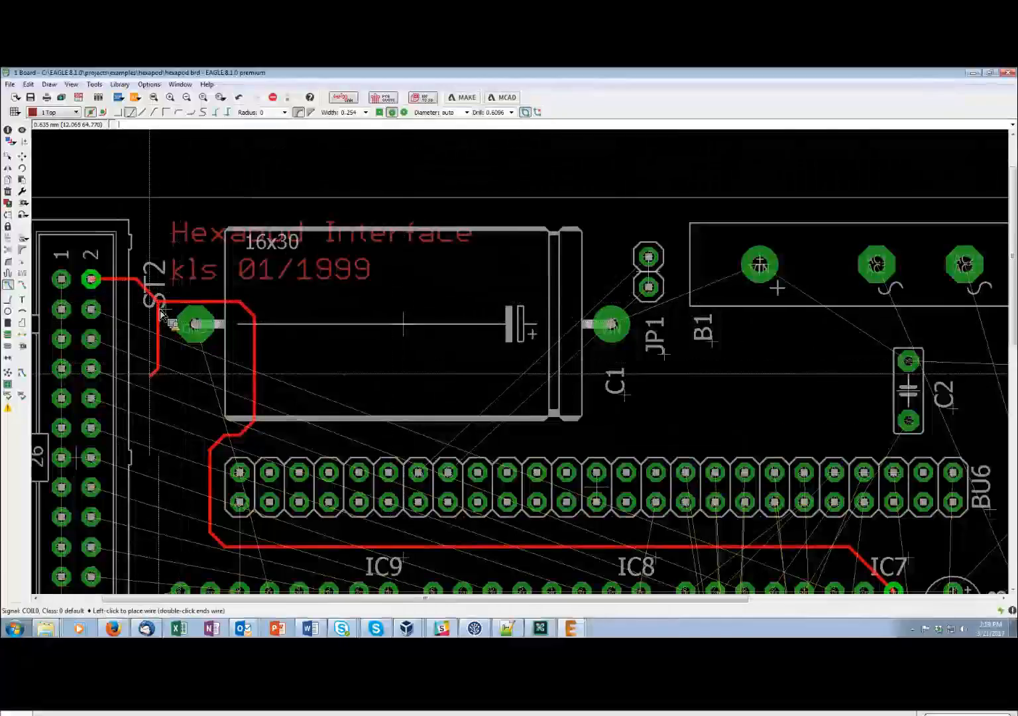
click(220, 463)
Enable loop removal again and route a COIL0 segment from the second branch's lower bend across to the trace at C1's lower edge
scroll(164, 488, down, 2)
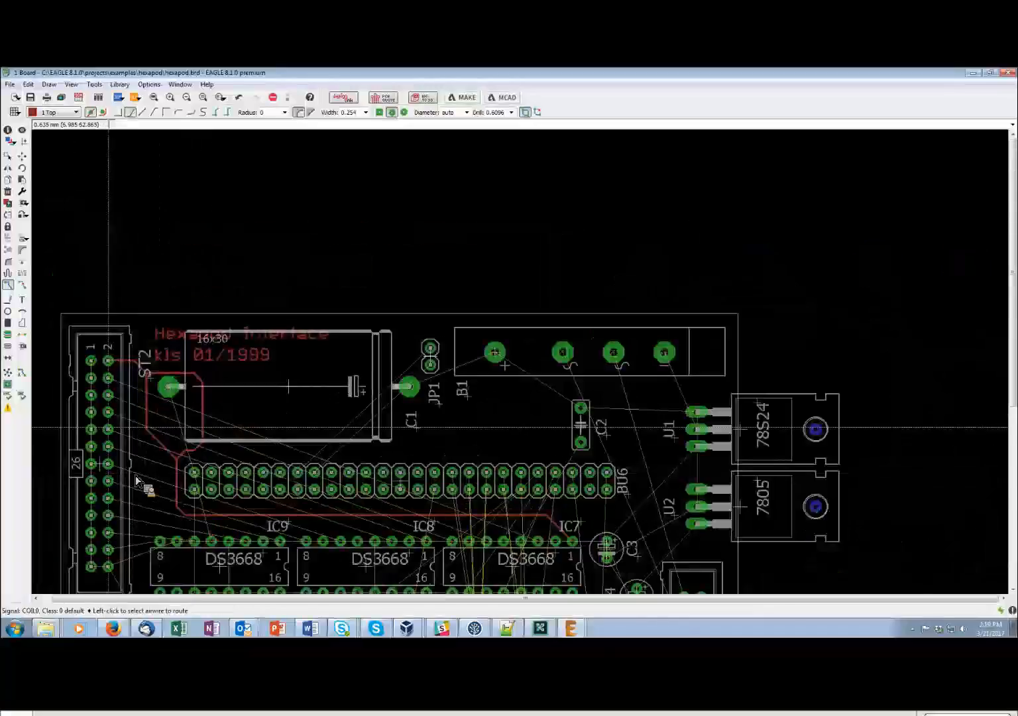
scroll(166, 438, up, 4)
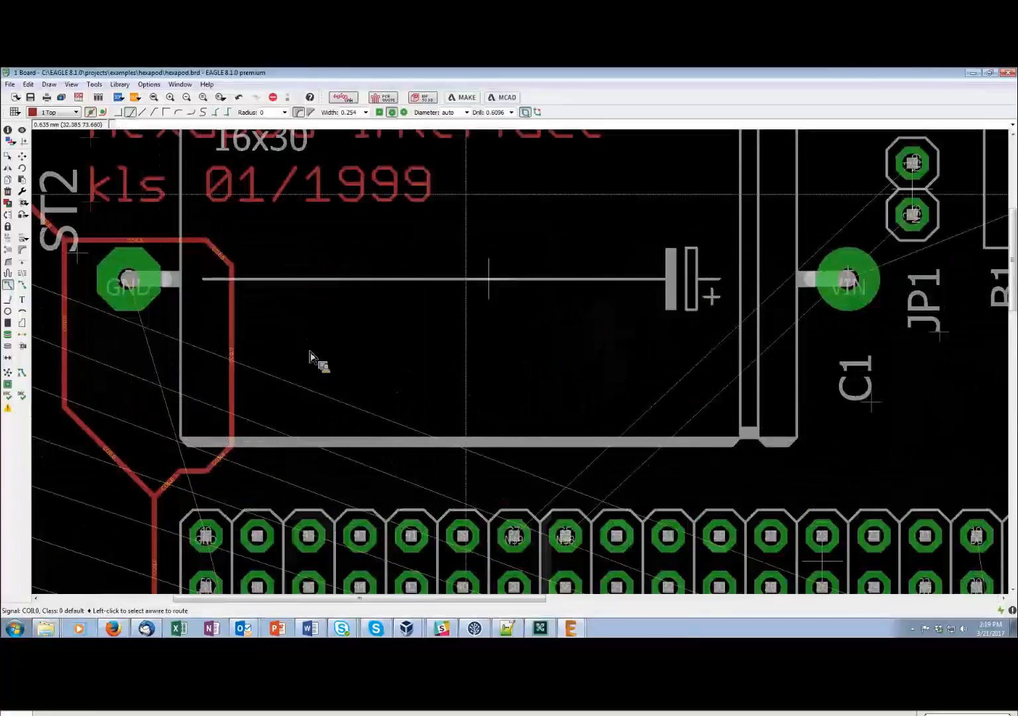
click(540, 116)
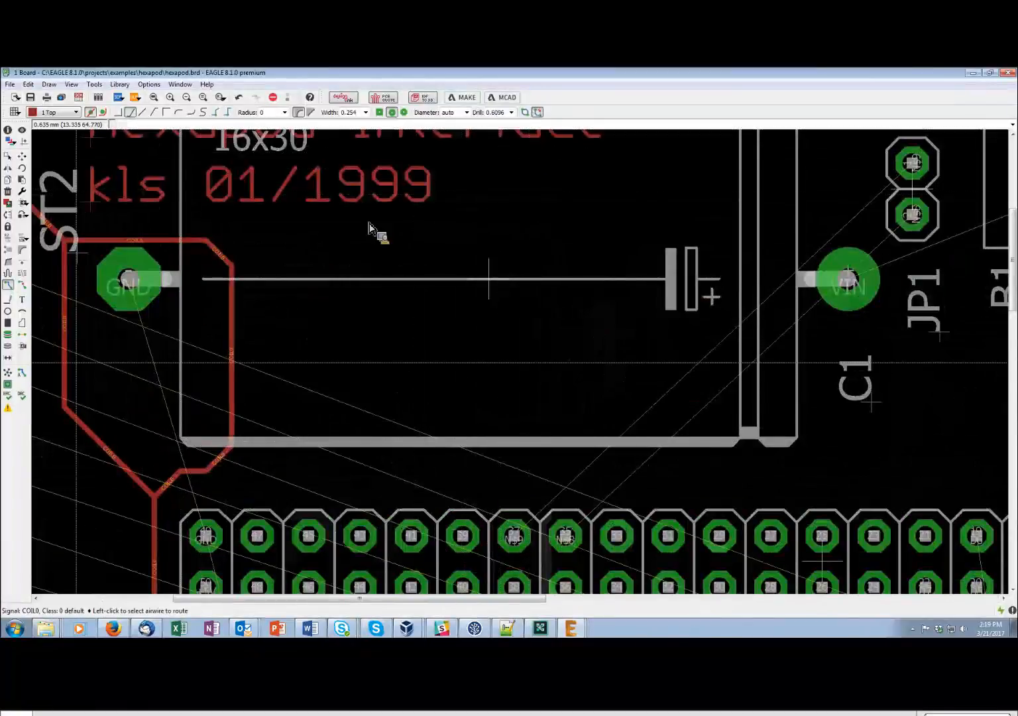
click(81, 403)
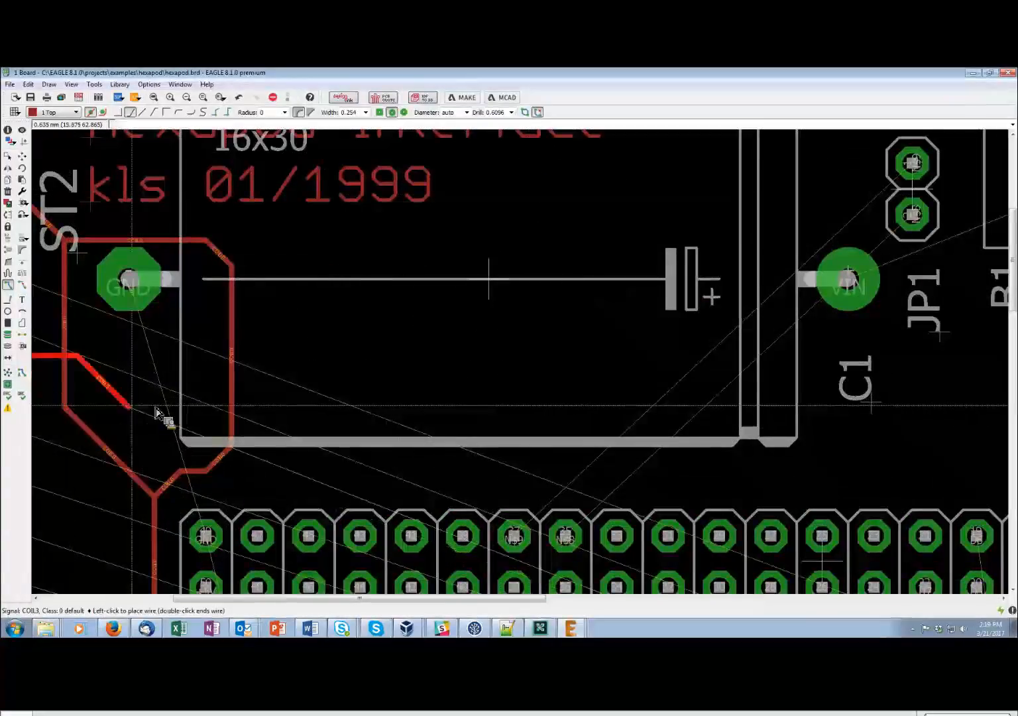
key(Escape)
click(77, 416)
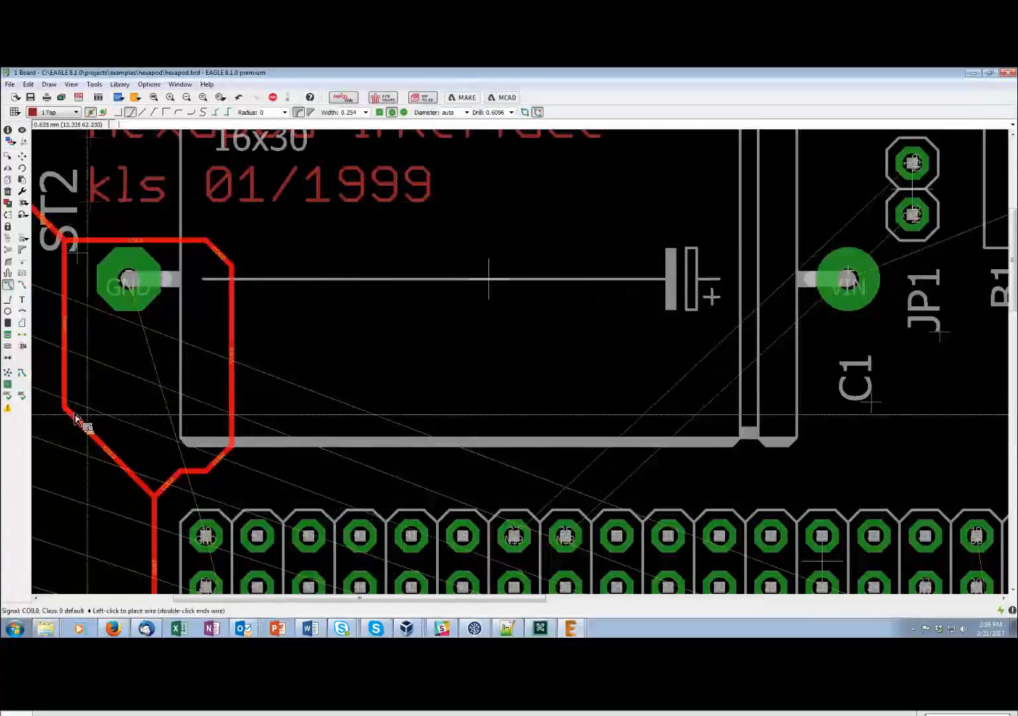
key(Escape)
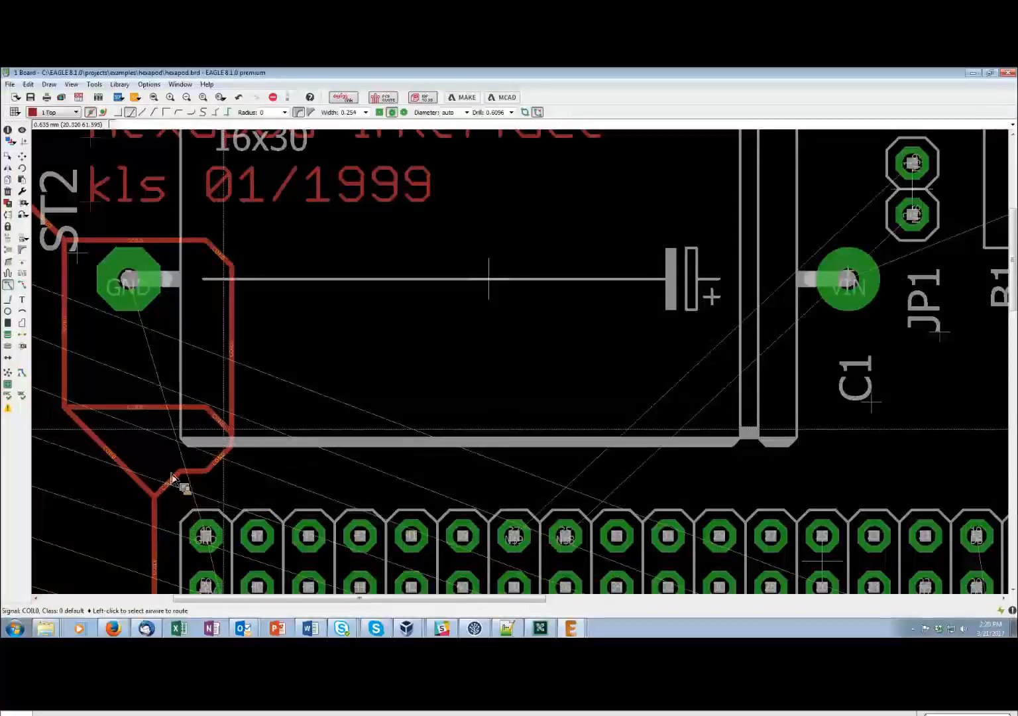
Rip up the entire looped COIL0 trace around C1's GND pad
scroll(187, 473, down, 1)
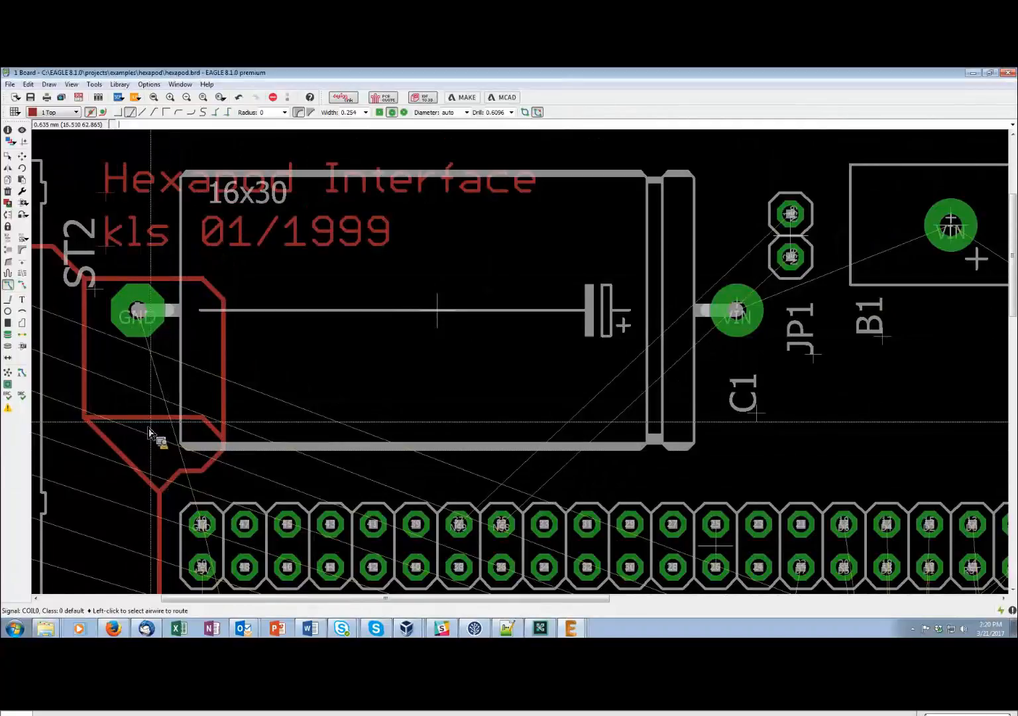
scroll(159, 443, down, 1)
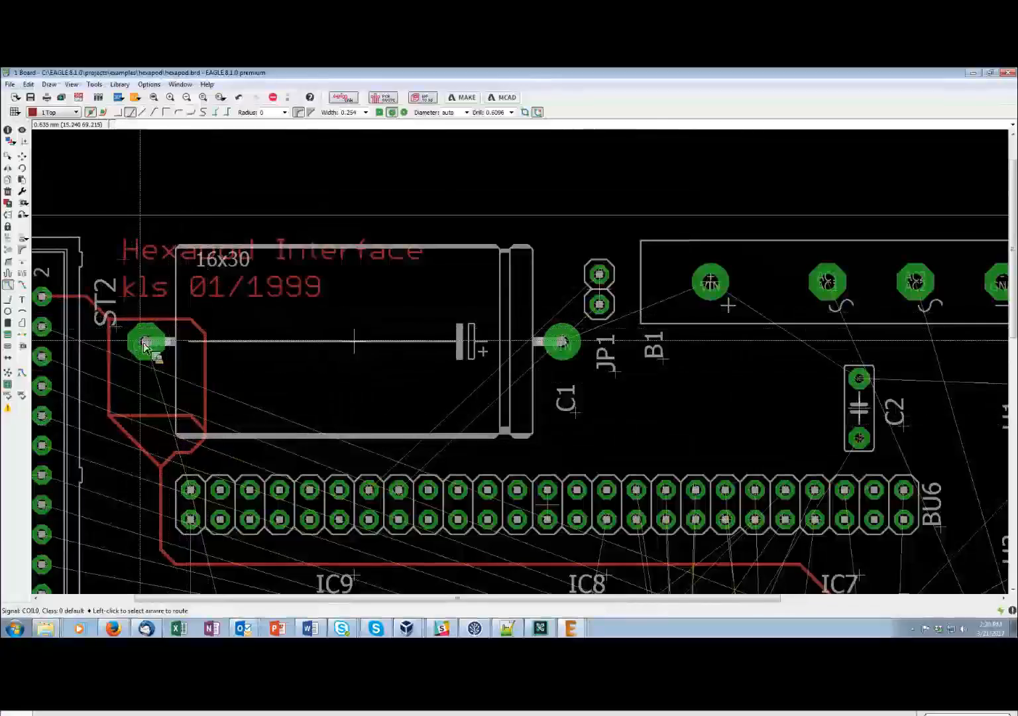
scroll(269, 431, down, 3)
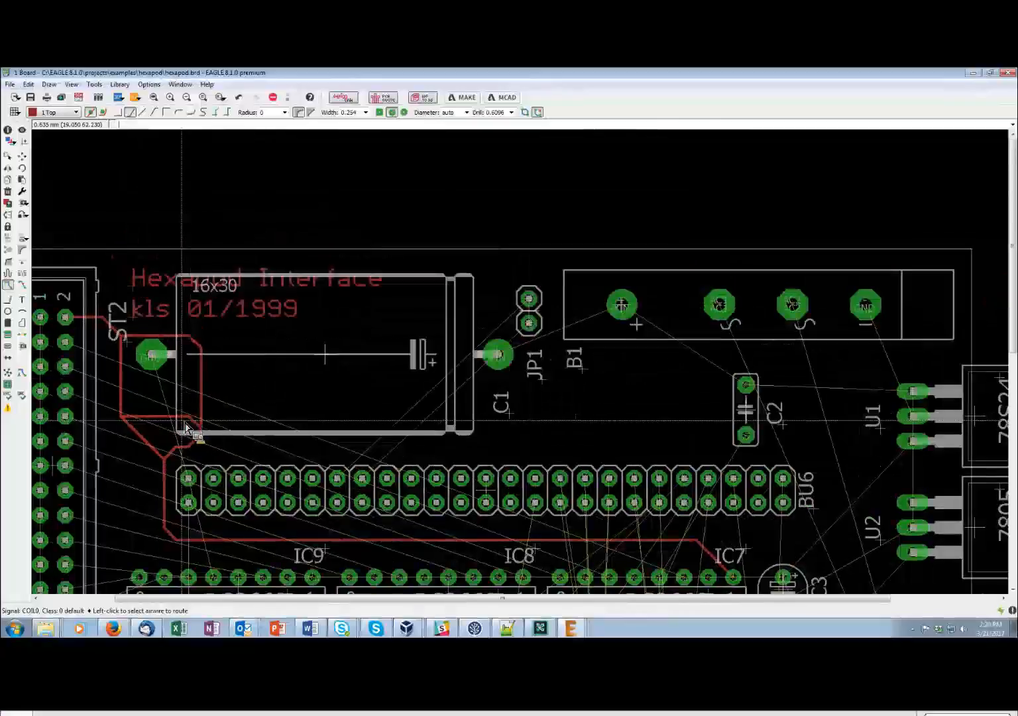
scroll(151, 380, up, 1)
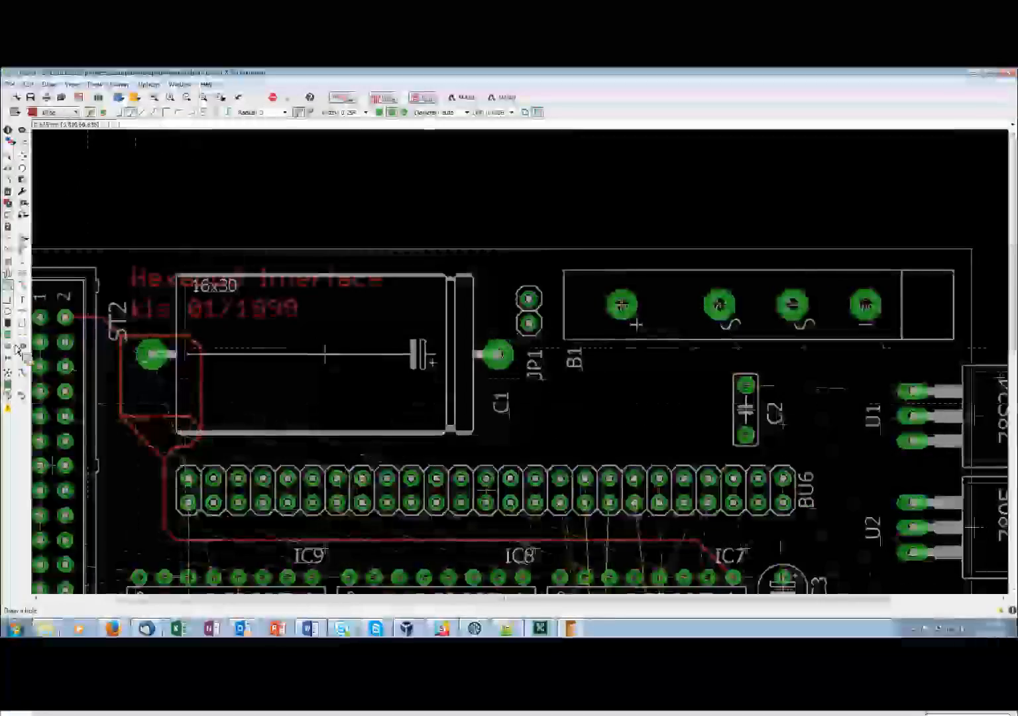
click(23, 286)
click(211, 403)
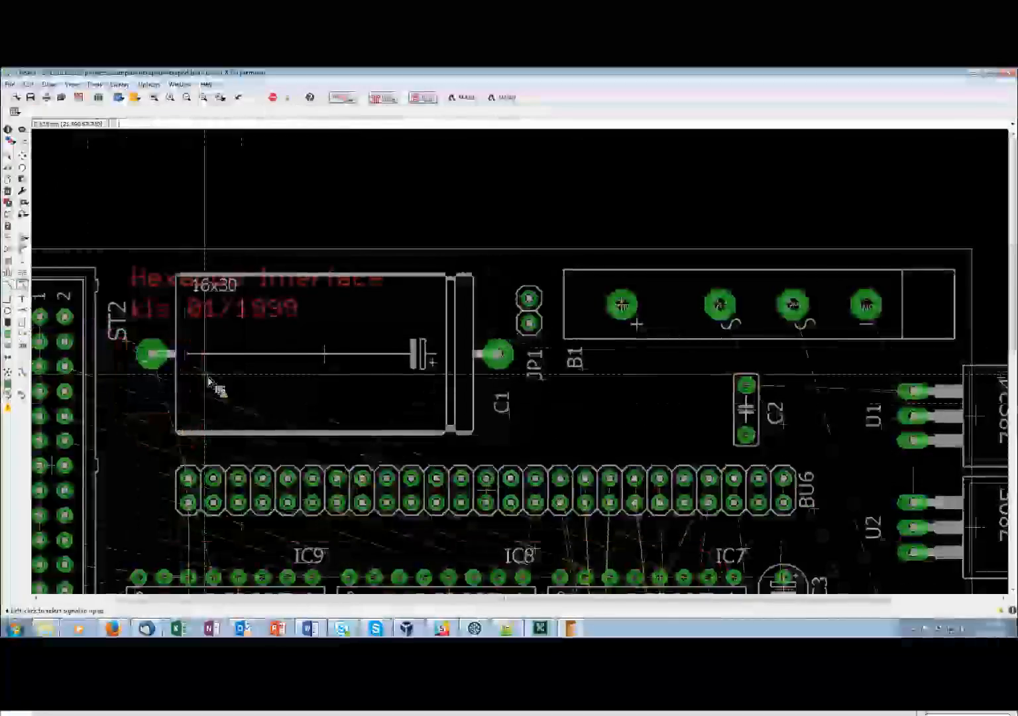
Route COIL0 on the Top layer from the first pad in ST2's column 2, between BU6 and IC9, to IC7 pin 1
scroll(164, 484, down, 3)
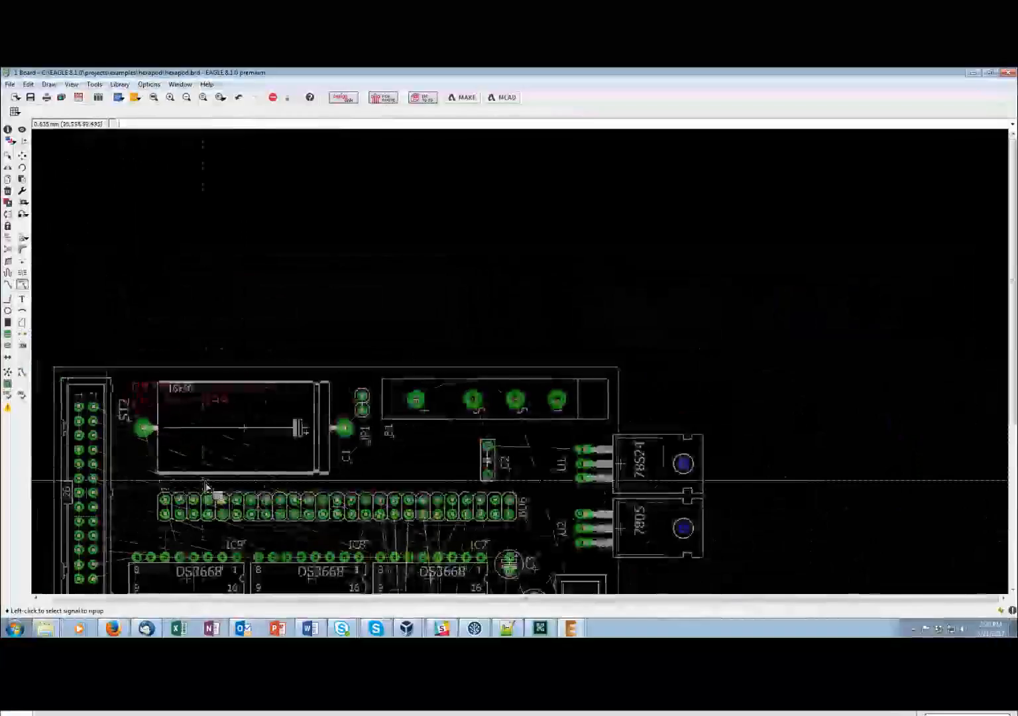
scroll(200, 493, up, 1)
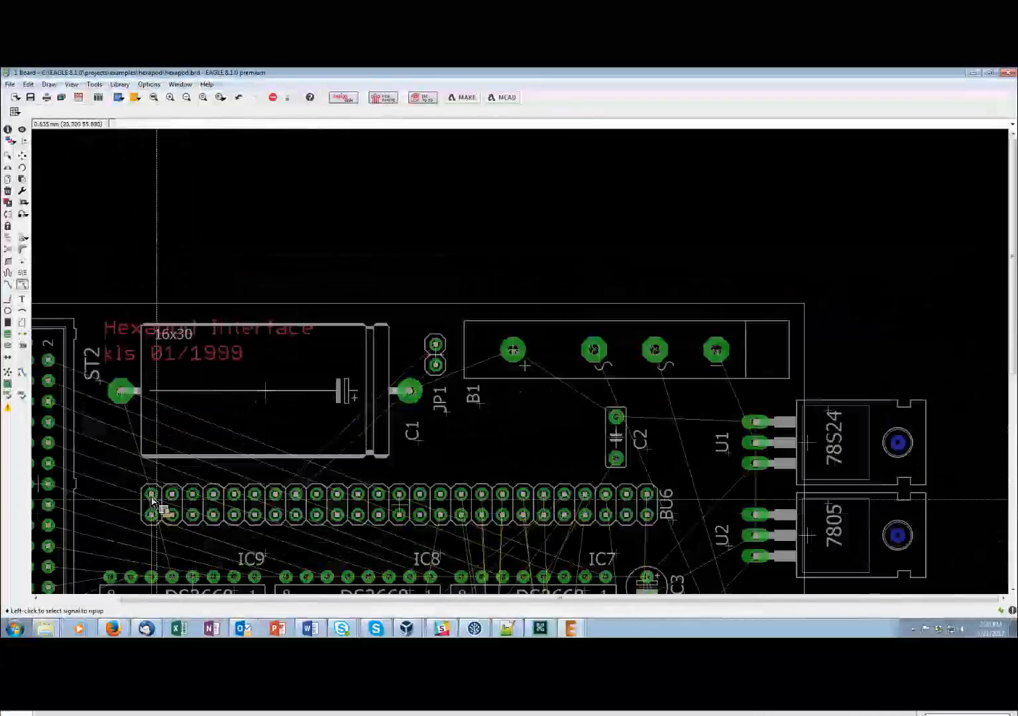
scroll(166, 510, down, 1)
scroll(193, 460, down, 1)
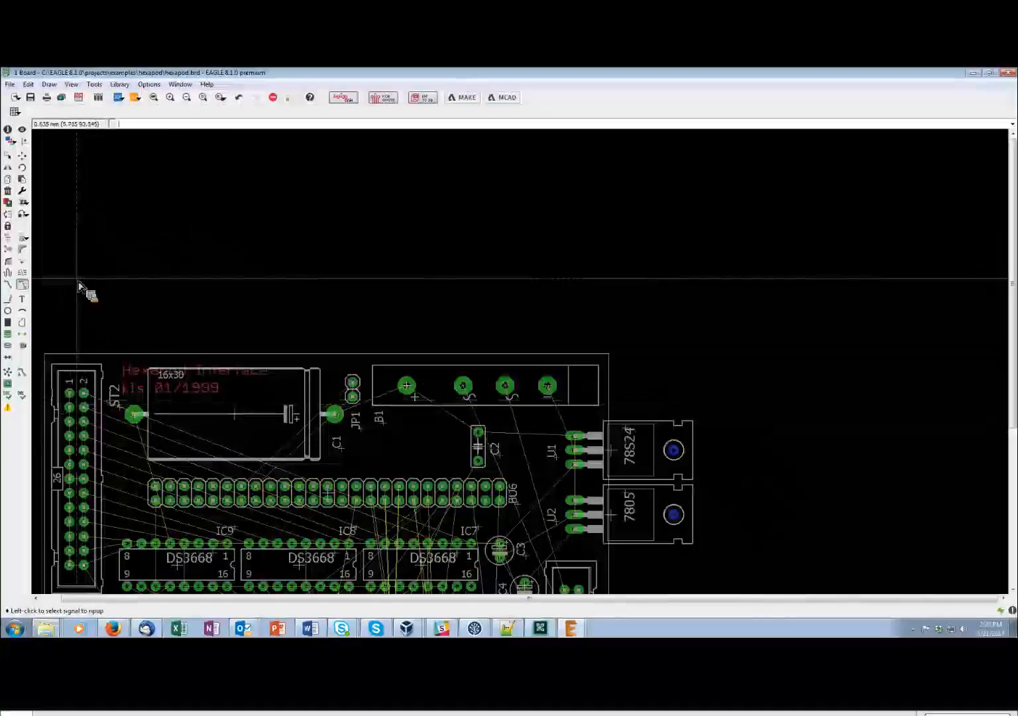
click(23, 285)
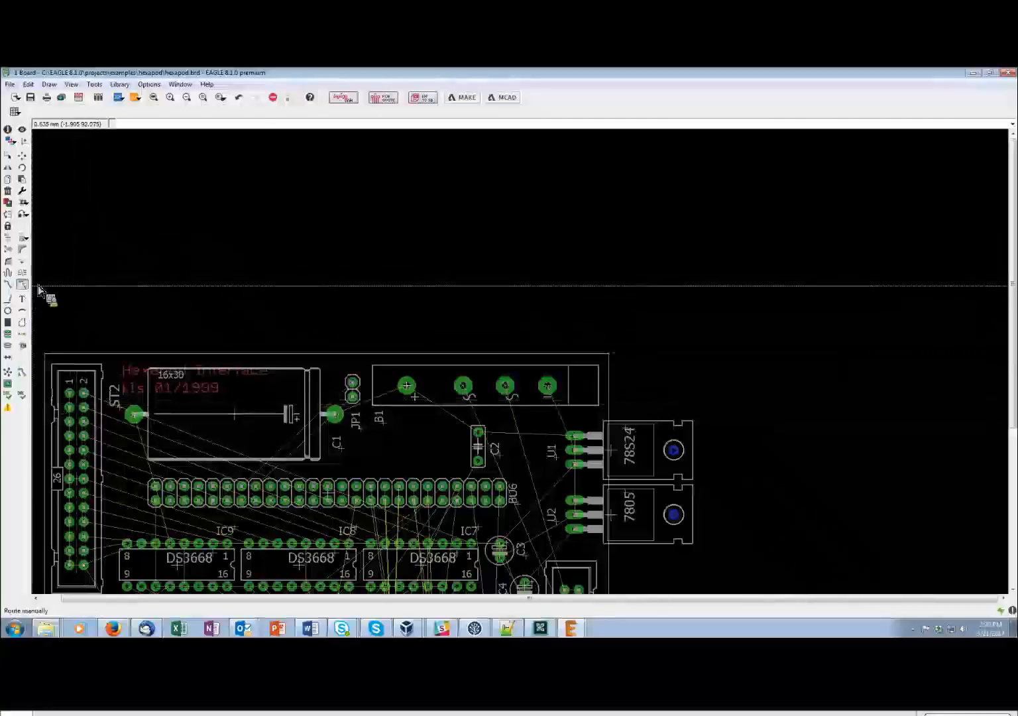
click(95, 396)
click(123, 393)
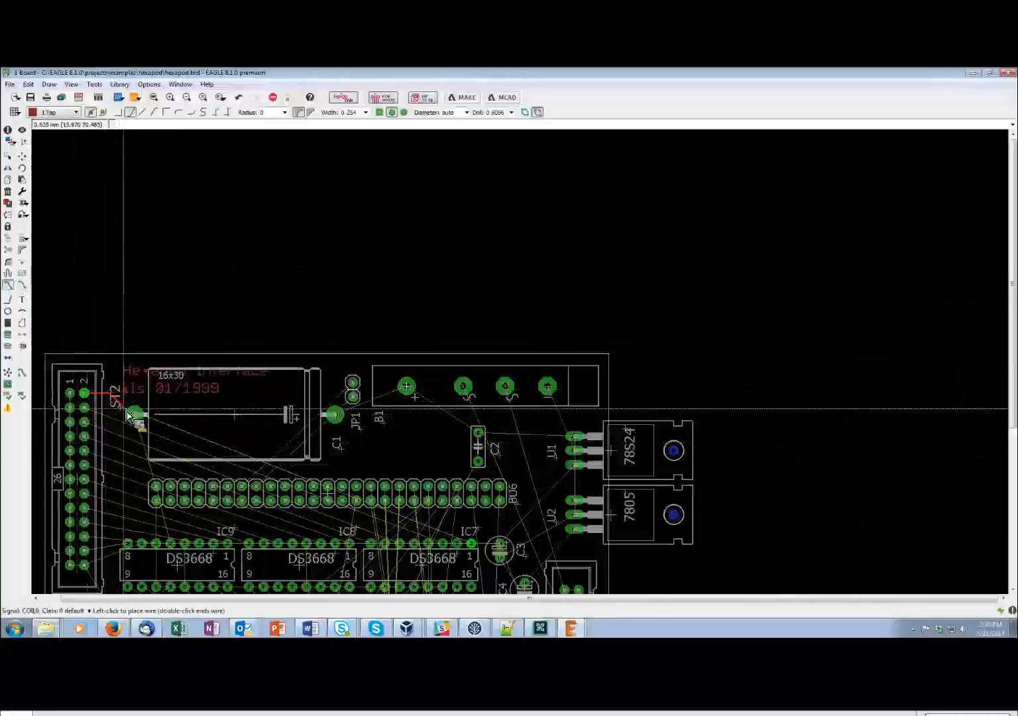
scroll(134, 460, up, 5)
scroll(149, 450, down, 5)
scroll(154, 525, up, 1)
scroll(154, 525, down, 3)
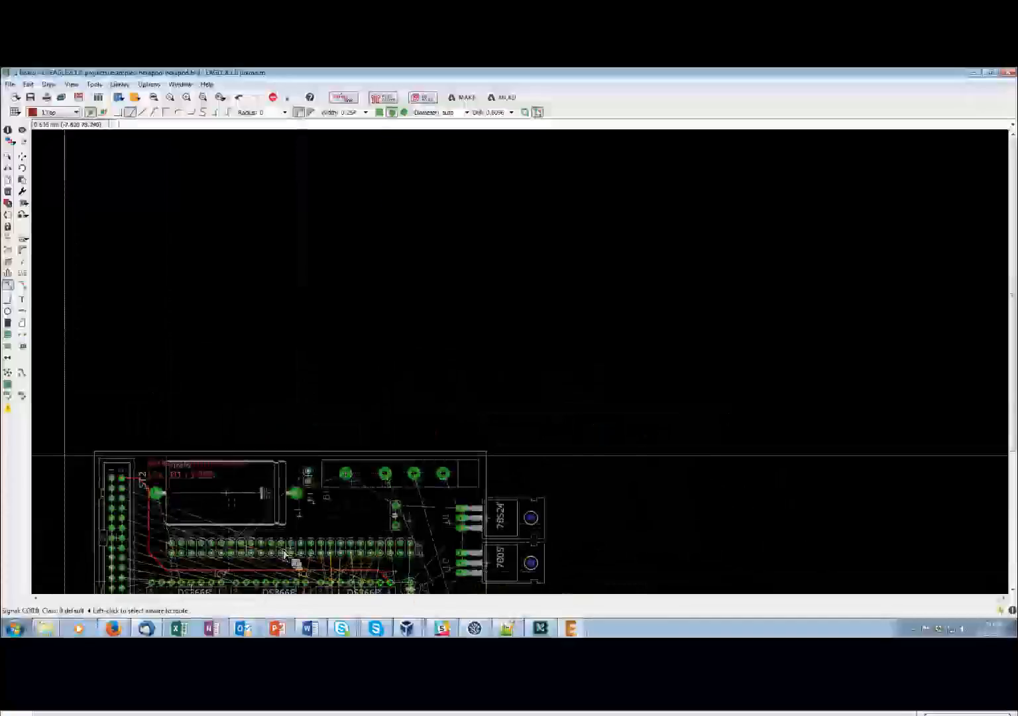
Route COIL1 on the Top layer from the second pad in ST2's column 2, parallel to COIL0, to IC7 pin 3
scroll(135, 487, up, 3)
scroll(106, 494, down, 4)
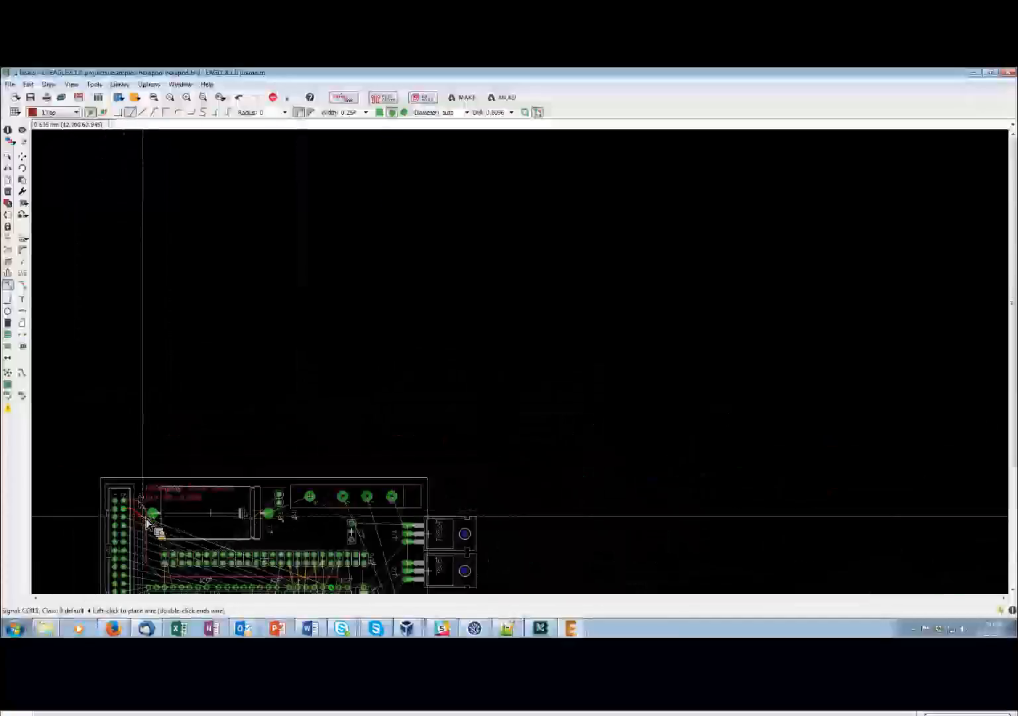
scroll(146, 516, up, 2)
middle_click(147, 516)
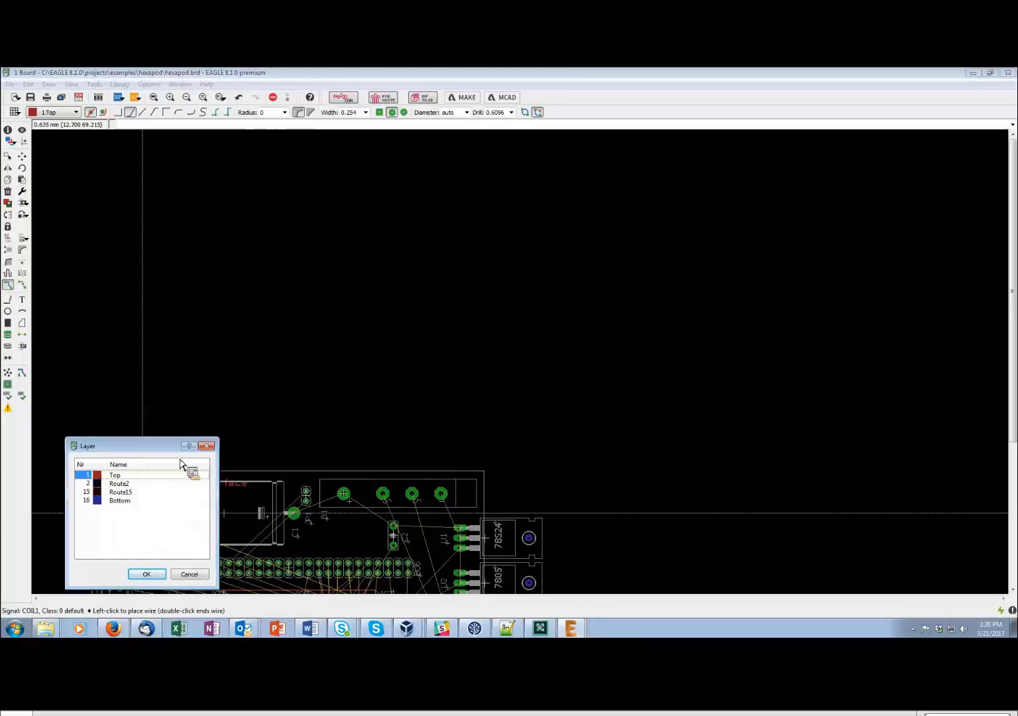
click(190, 573)
middle_click(145, 525)
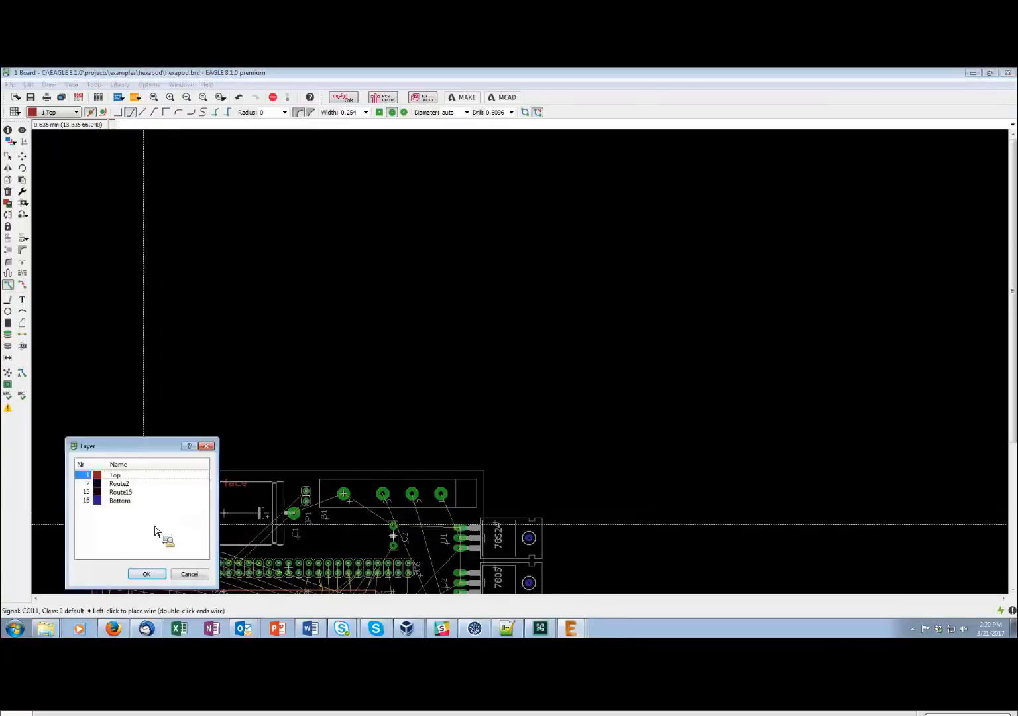
click(189, 573)
scroll(166, 528, down, 4)
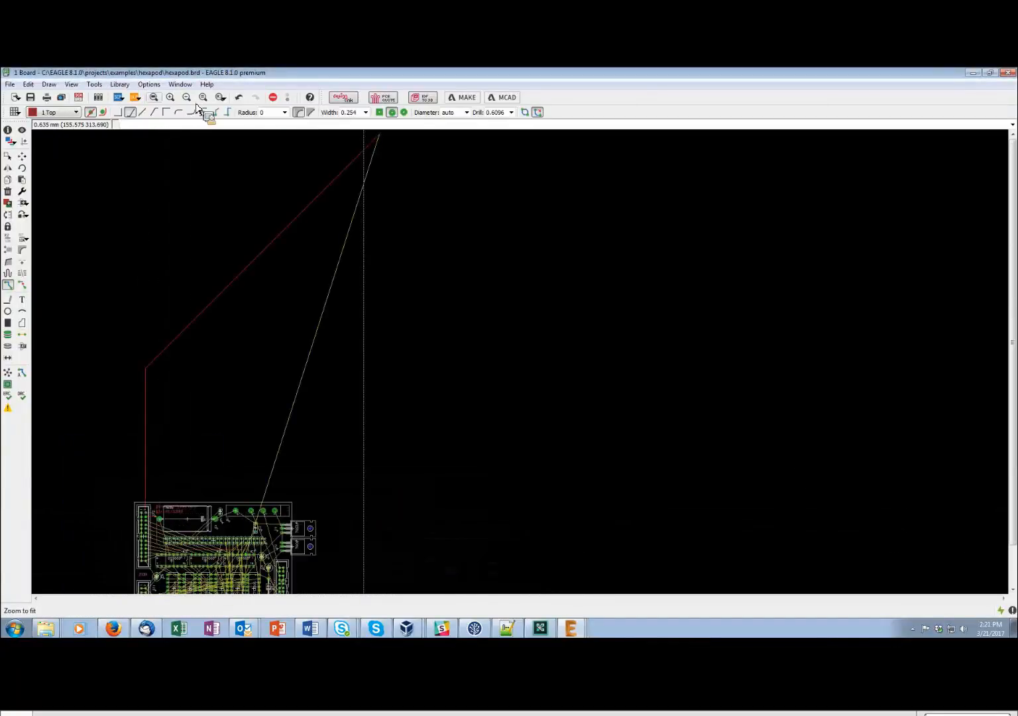
click(154, 97)
scroll(448, 540, up, 2)
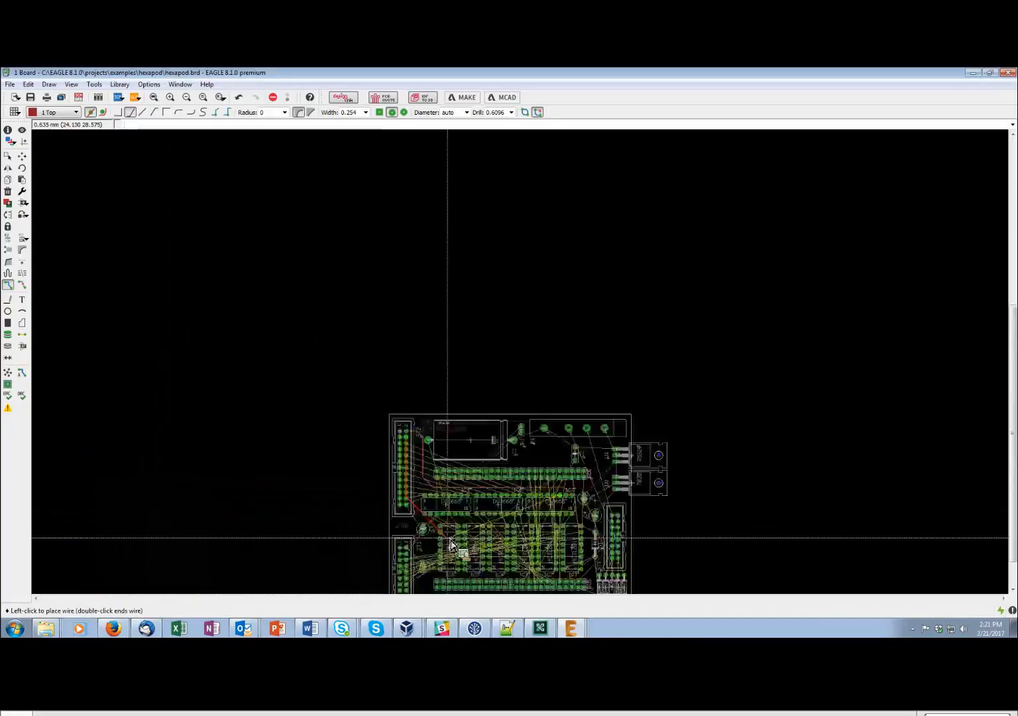
scroll(450, 542, up, 1)
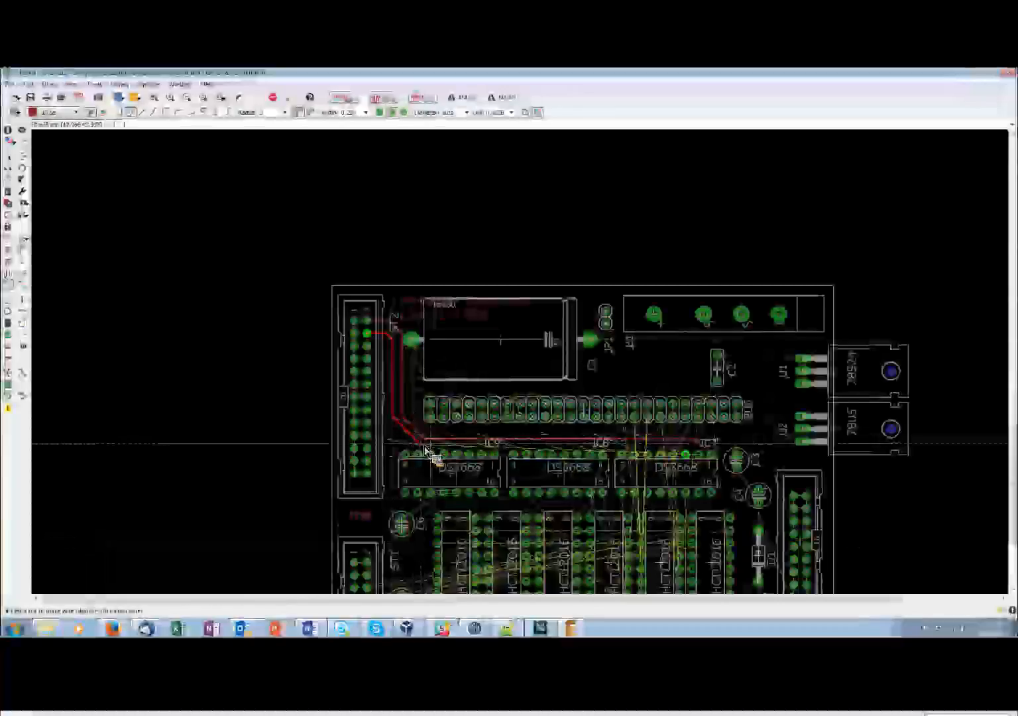
click(490, 448)
click(687, 455)
Switch routing to Walkaround Obstacles and start COIL2 from the third pad in ST2's column 2, staying on the Top layer
scroll(361, 311, up, 3)
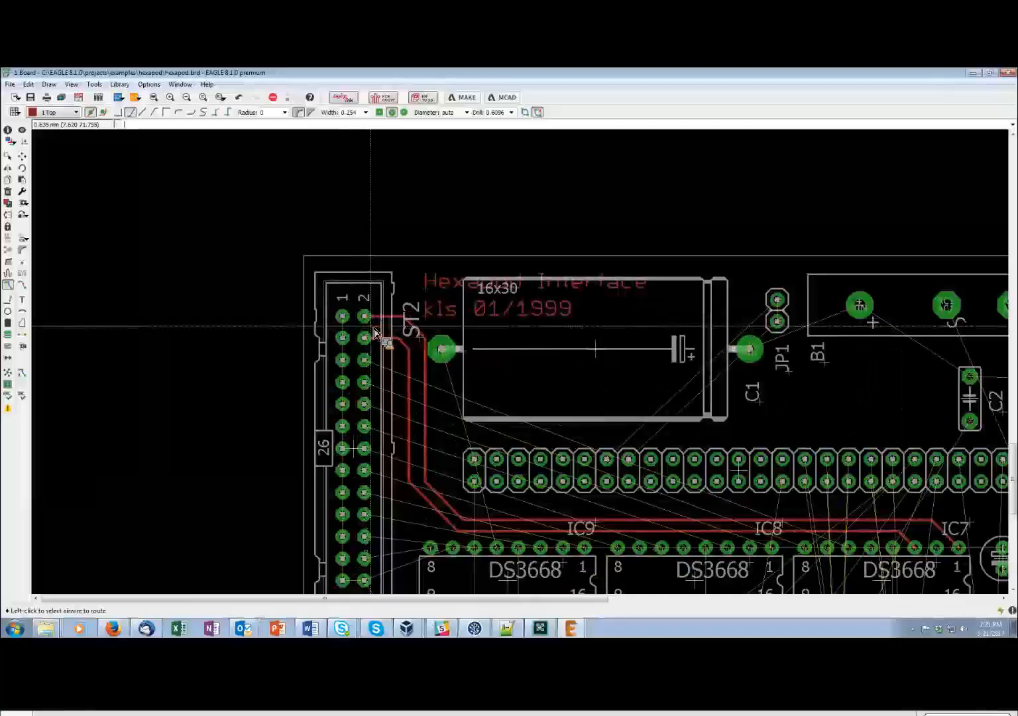
scroll(356, 341, down, 2)
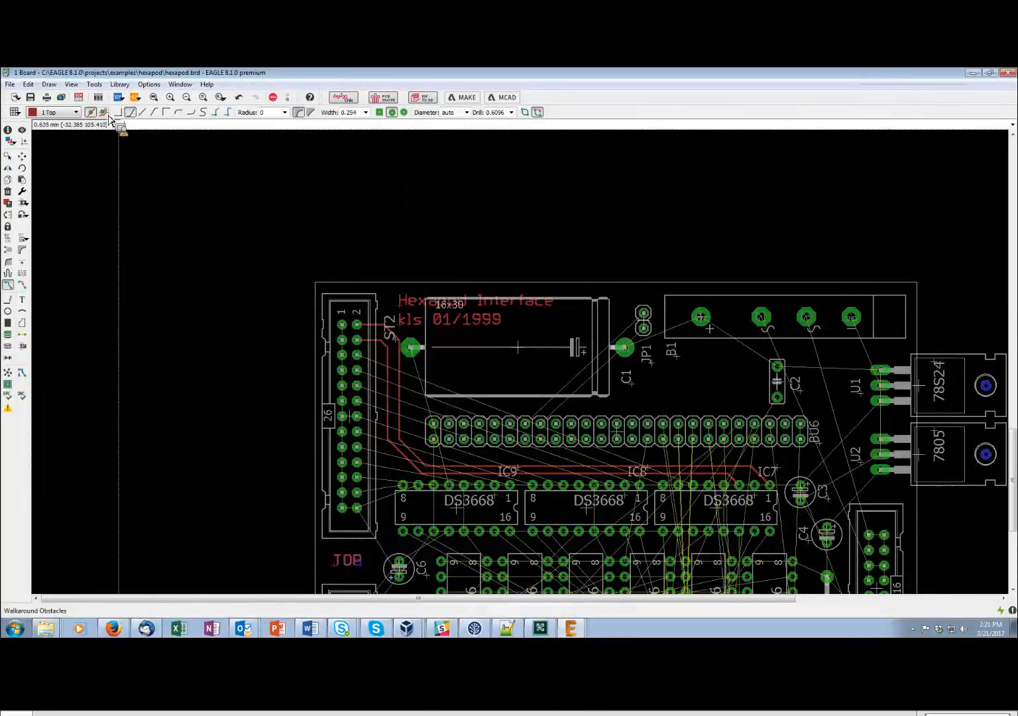
scroll(371, 364, up, 3)
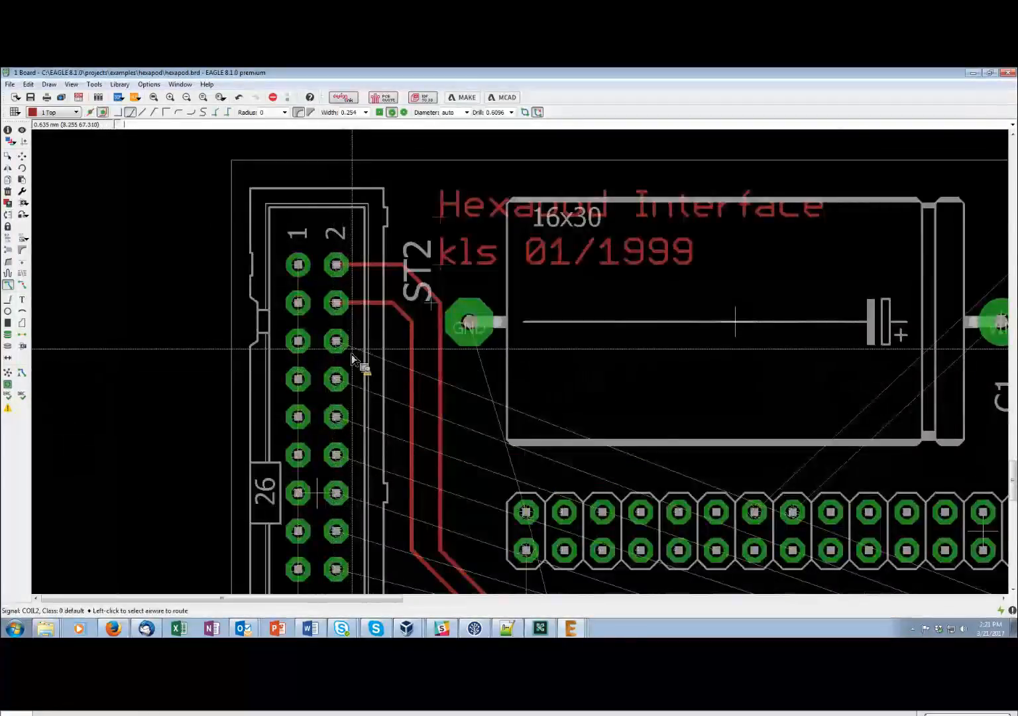
click(336, 341)
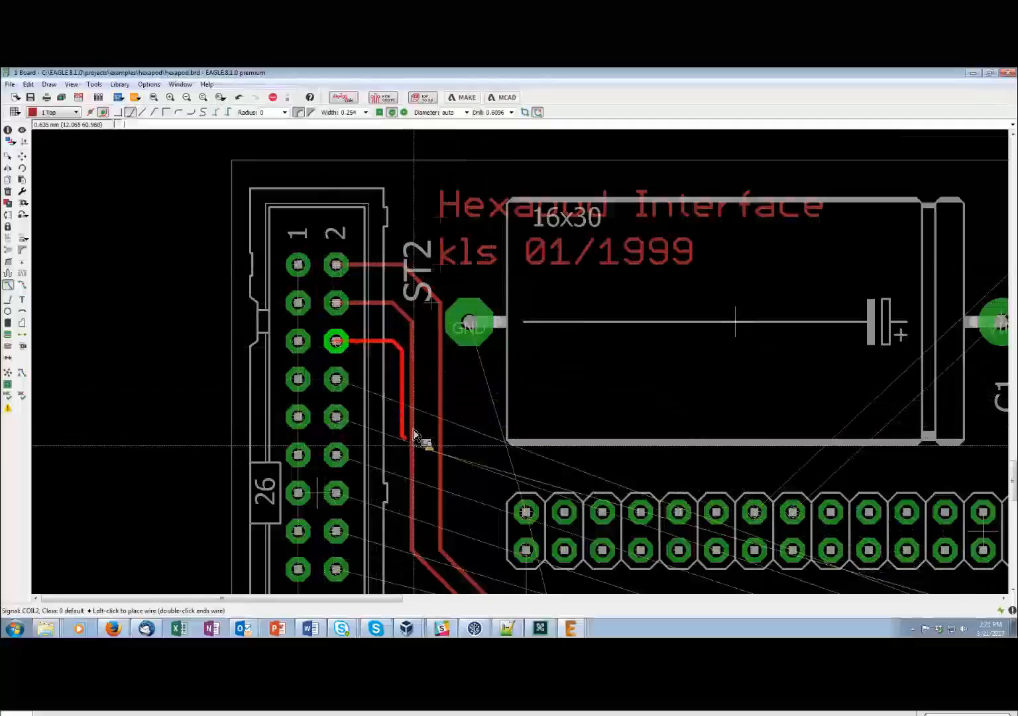
scroll(413, 448, down, 3)
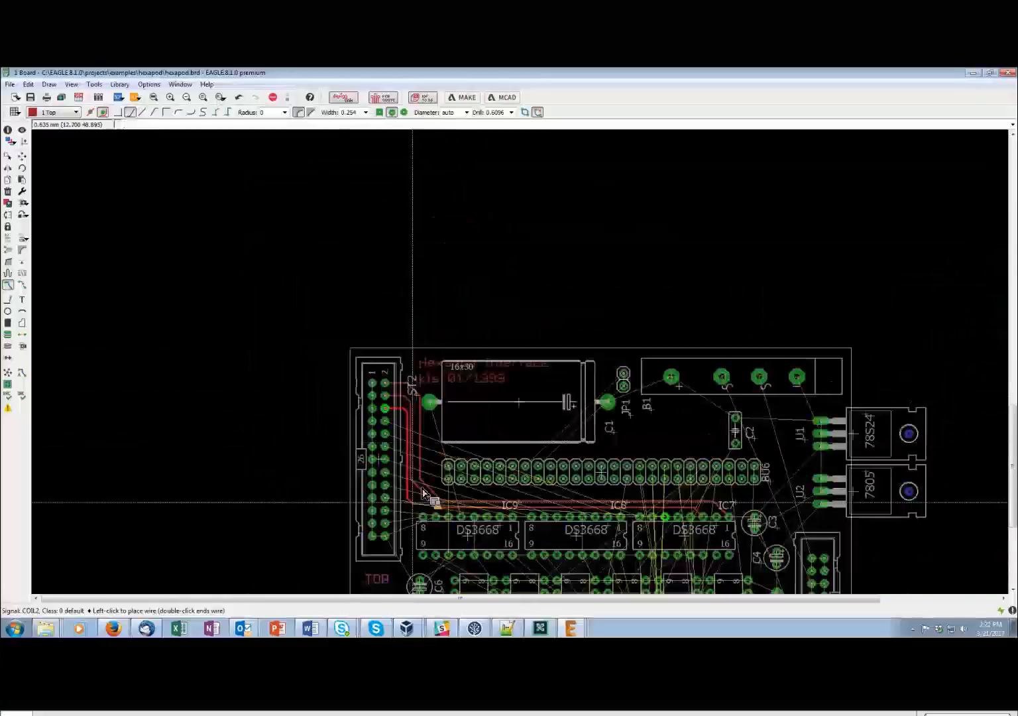
scroll(418, 523, up, 3)
scroll(417, 523, up, 3)
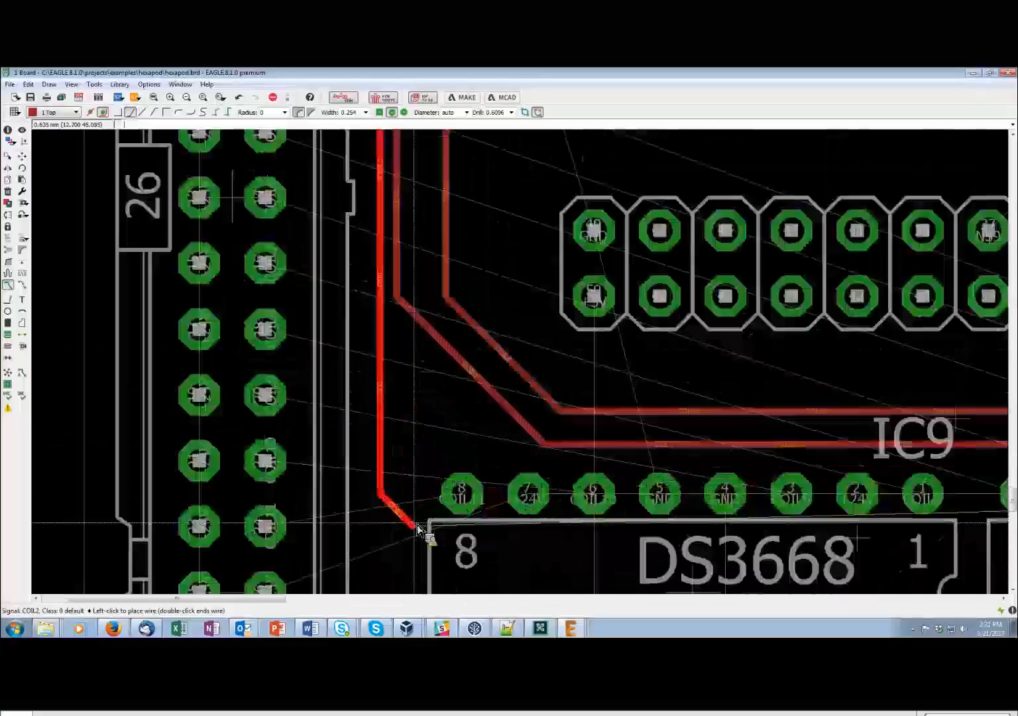
scroll(439, 503, up, 1)
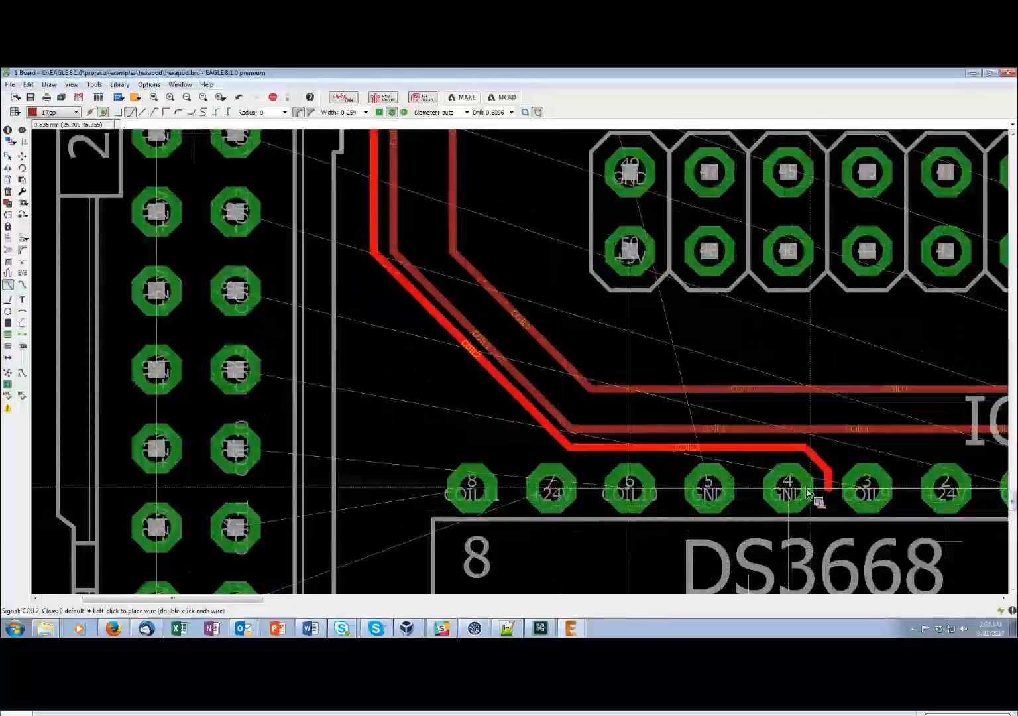
scroll(829, 489, down, 2)
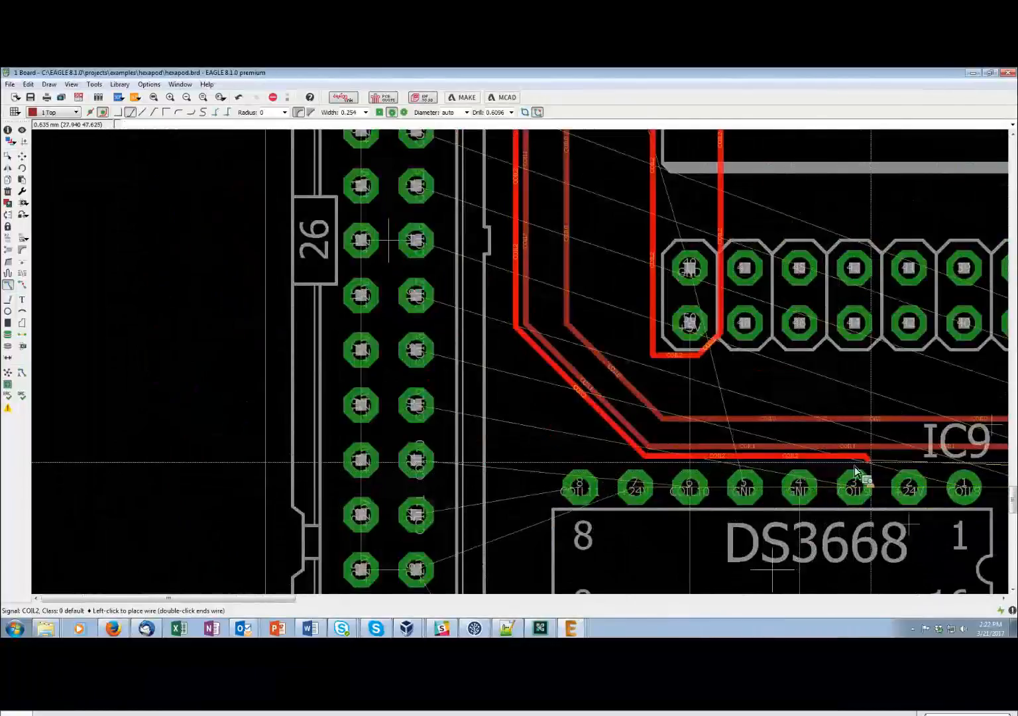
middle_click(885, 493)
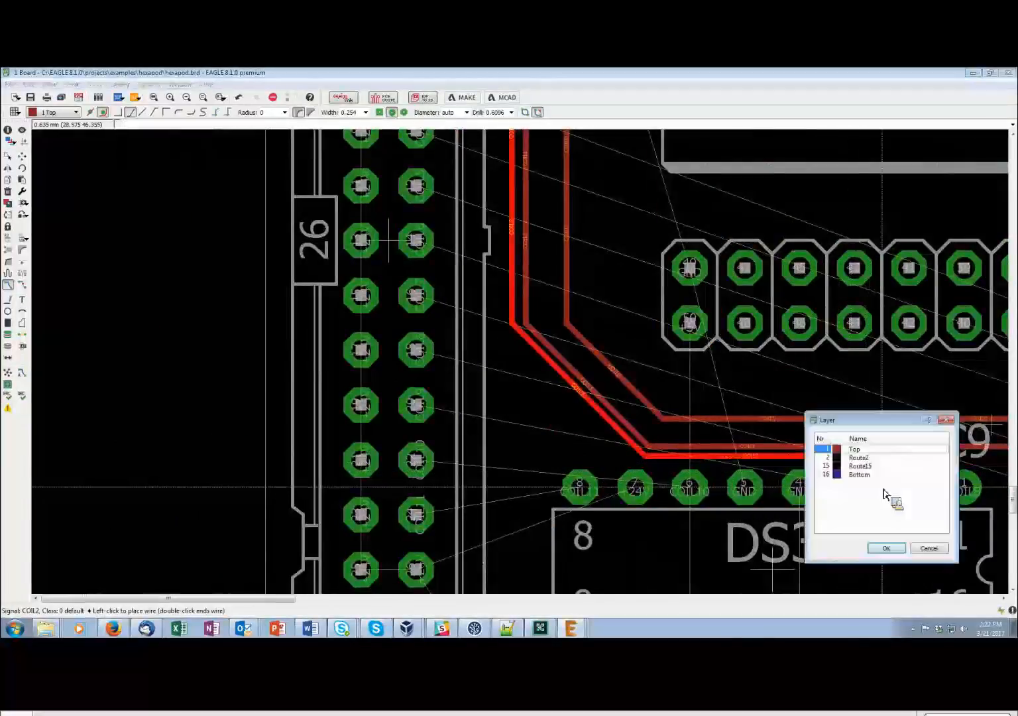
click(887, 547)
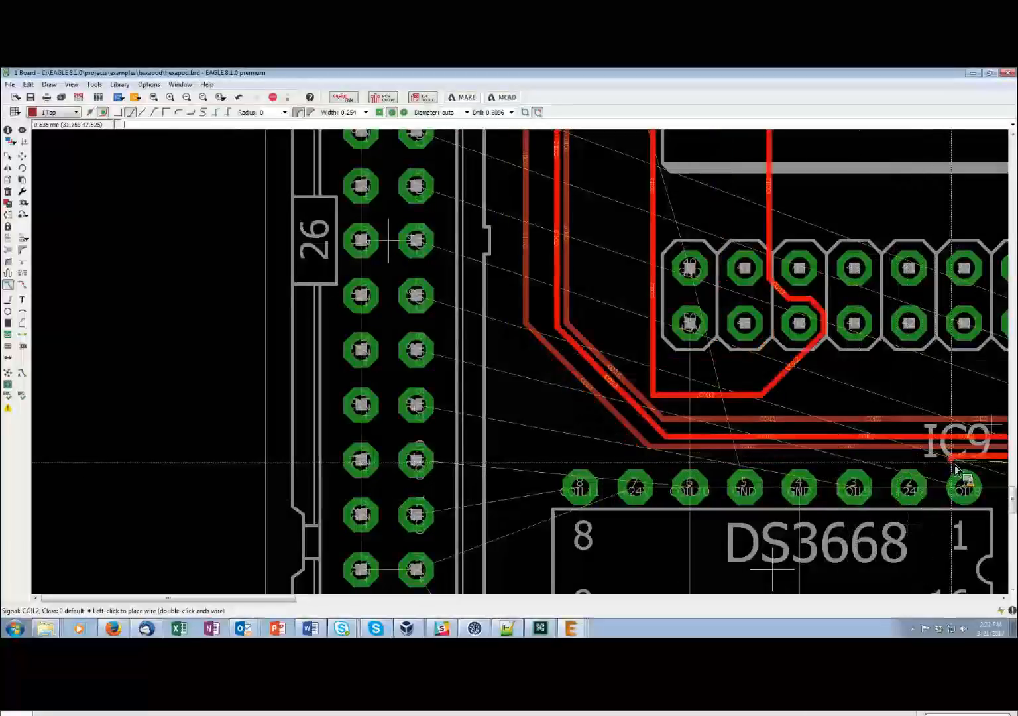
Guide the COIL2 trace alongside COIL1, past the upper pads of IC9 and IC8, and finish it at IC7 pin 6
scroll(954, 469, down, 4)
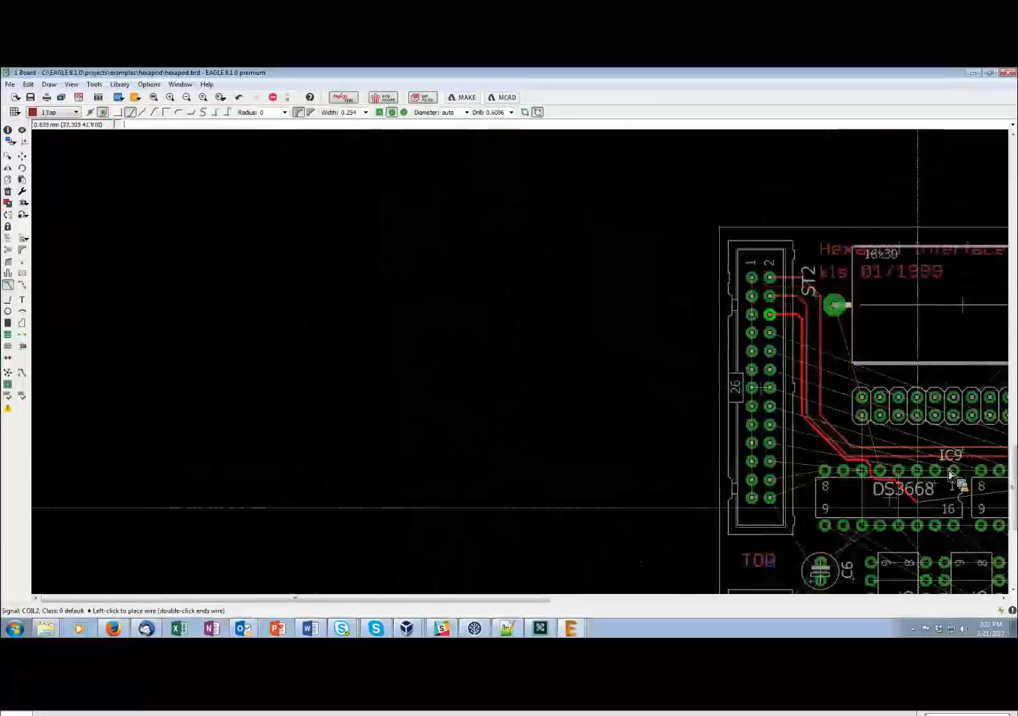
click(553, 598)
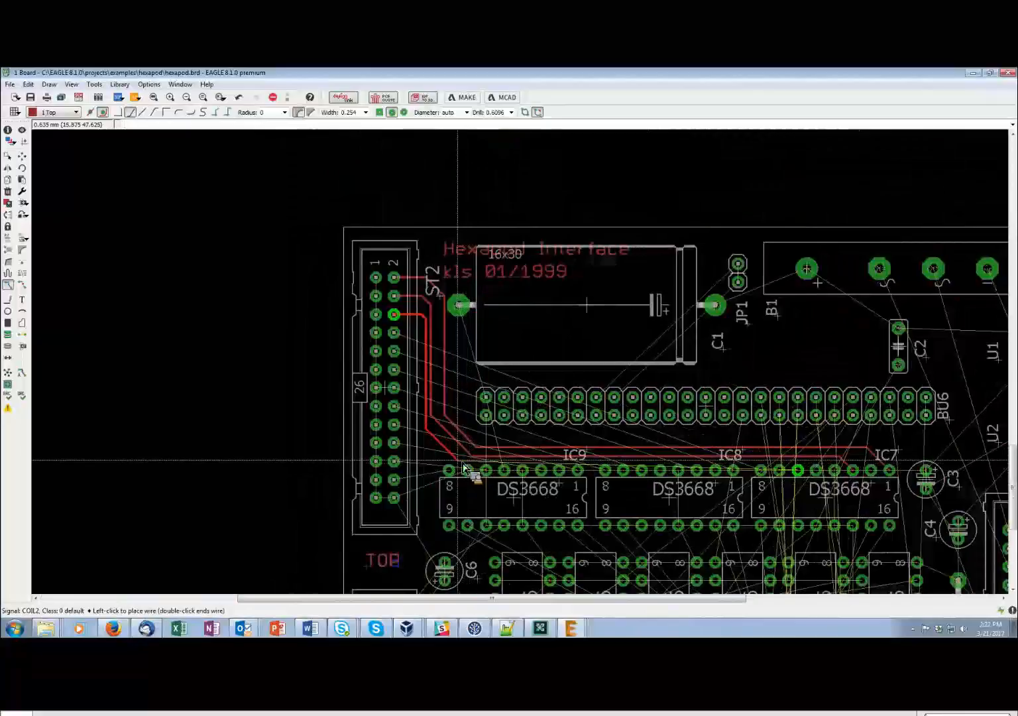
scroll(578, 472, up, 1)
scroll(579, 473, up, 4)
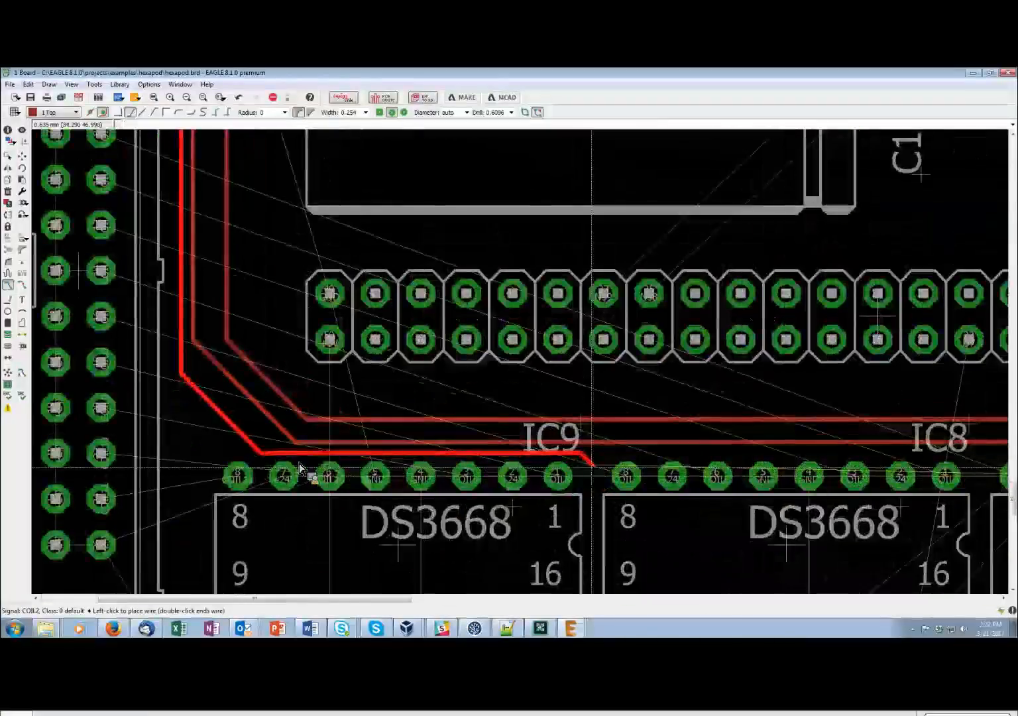
scroll(300, 468, up, 1)
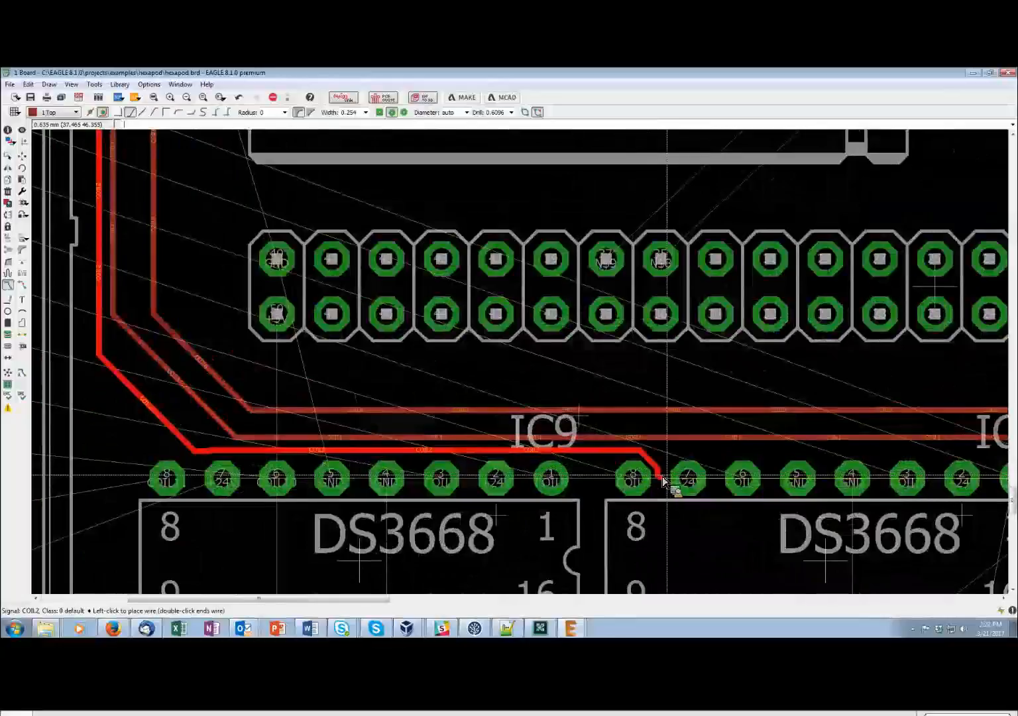
scroll(815, 490, down, 1)
scroll(853, 485, down, 1)
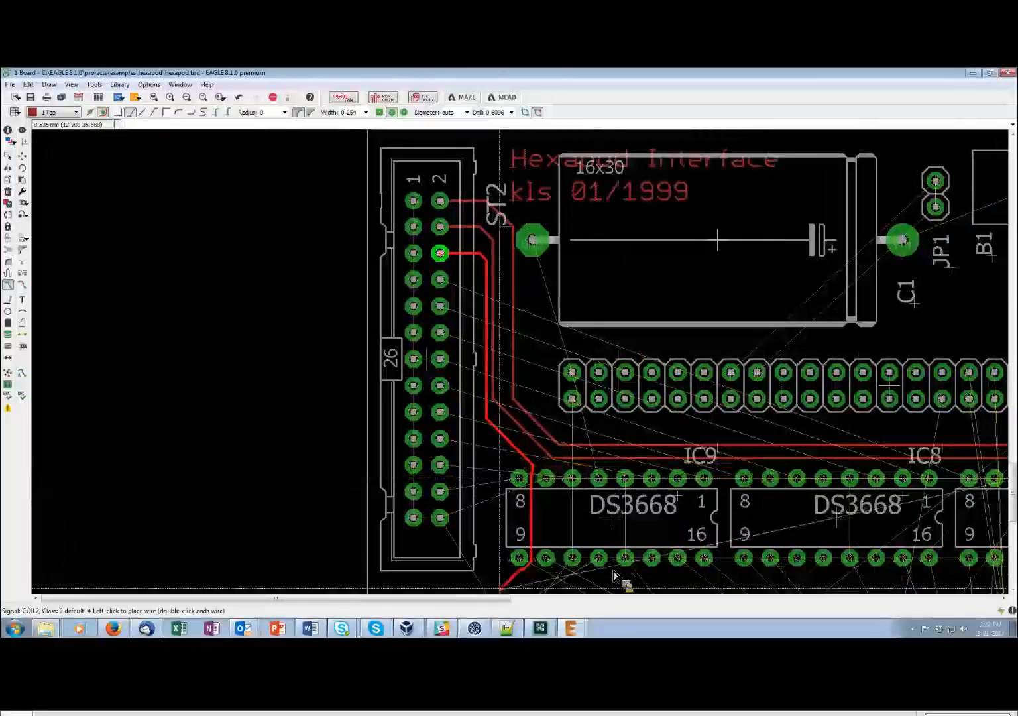
scroll(500, 597, right, 1)
drag(501, 597, 667, 602)
click(681, 486)
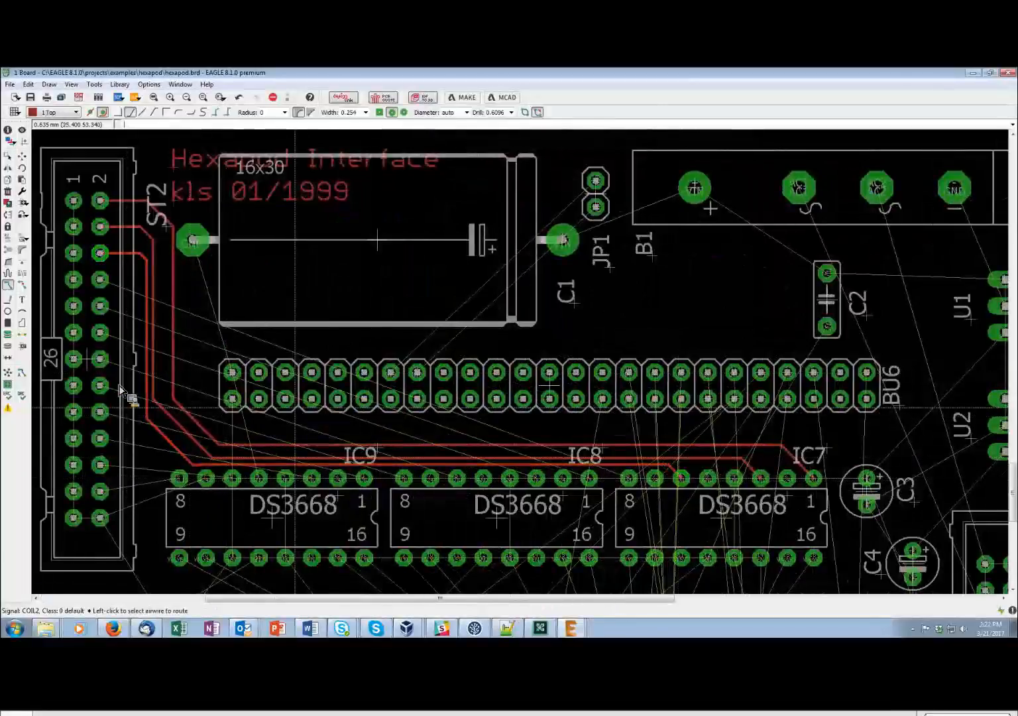
Inspect the spacing between the three COIL traces and the upper pads of IC9
scroll(259, 481, up, 3)
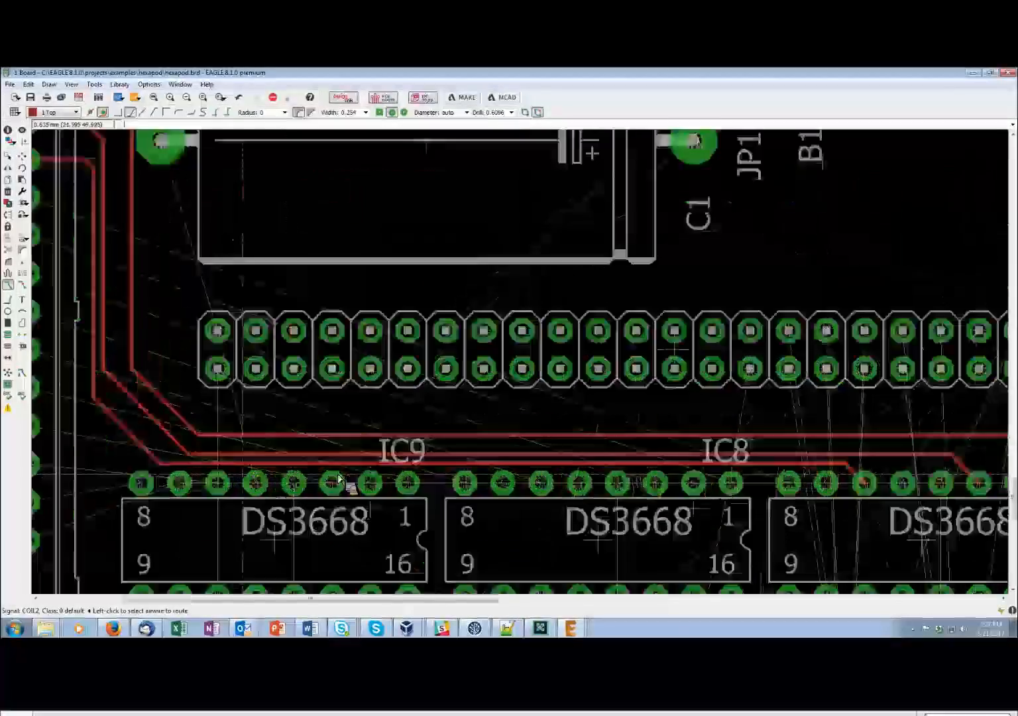
scroll(111, 474, up, 2)
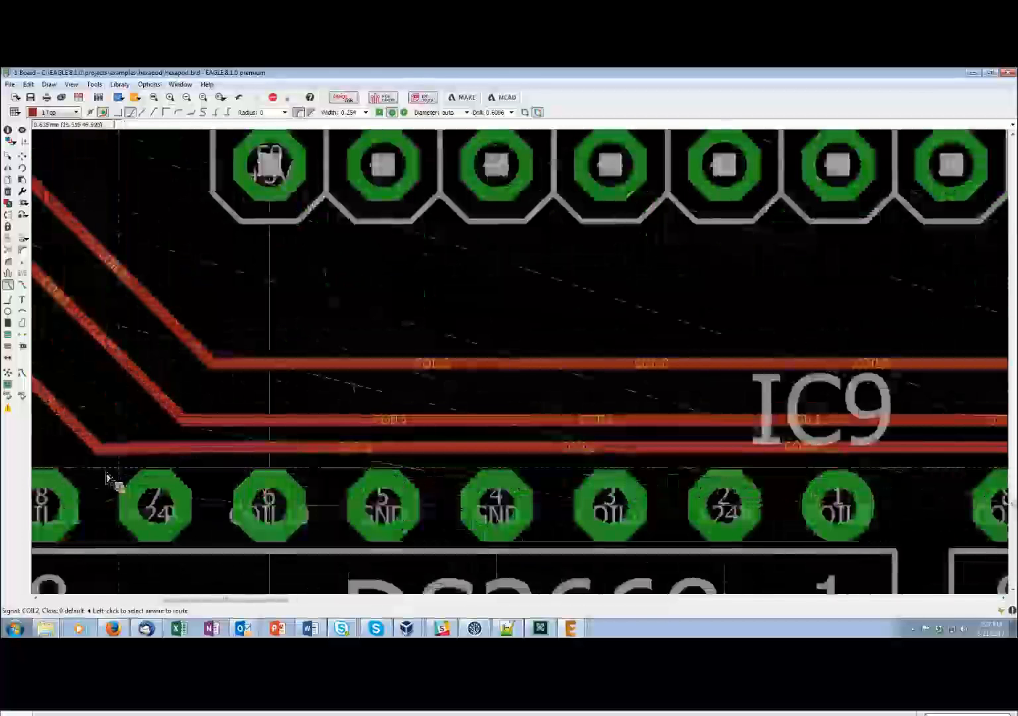
scroll(126, 475, up, 2)
scroll(143, 469, down, 5)
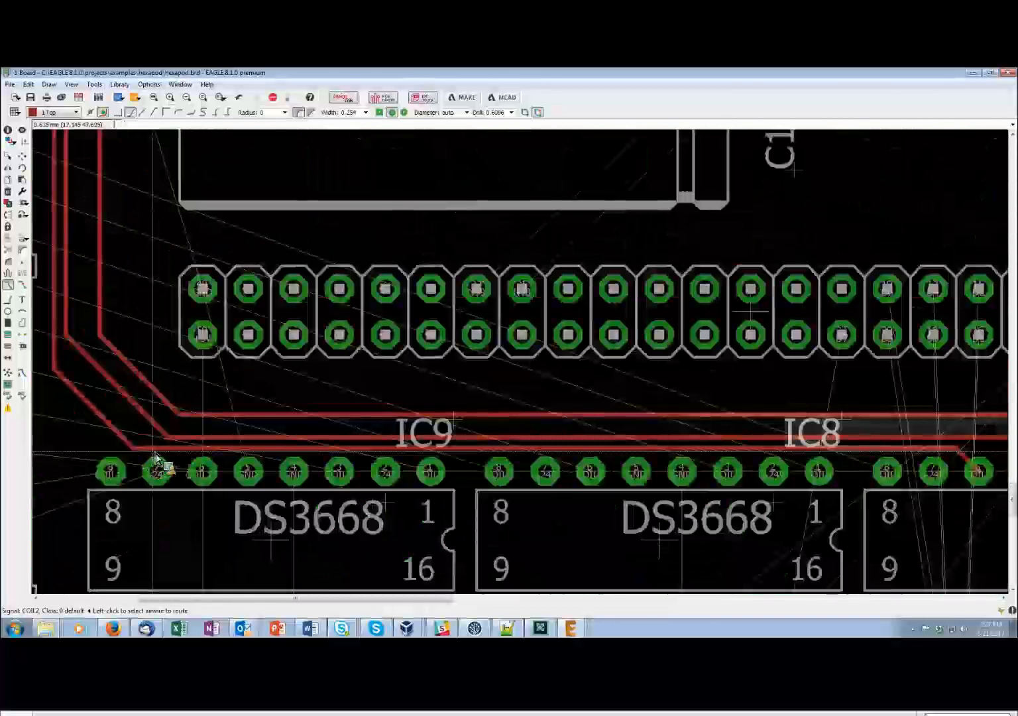
scroll(157, 457, down, 2)
scroll(177, 466, down, 2)
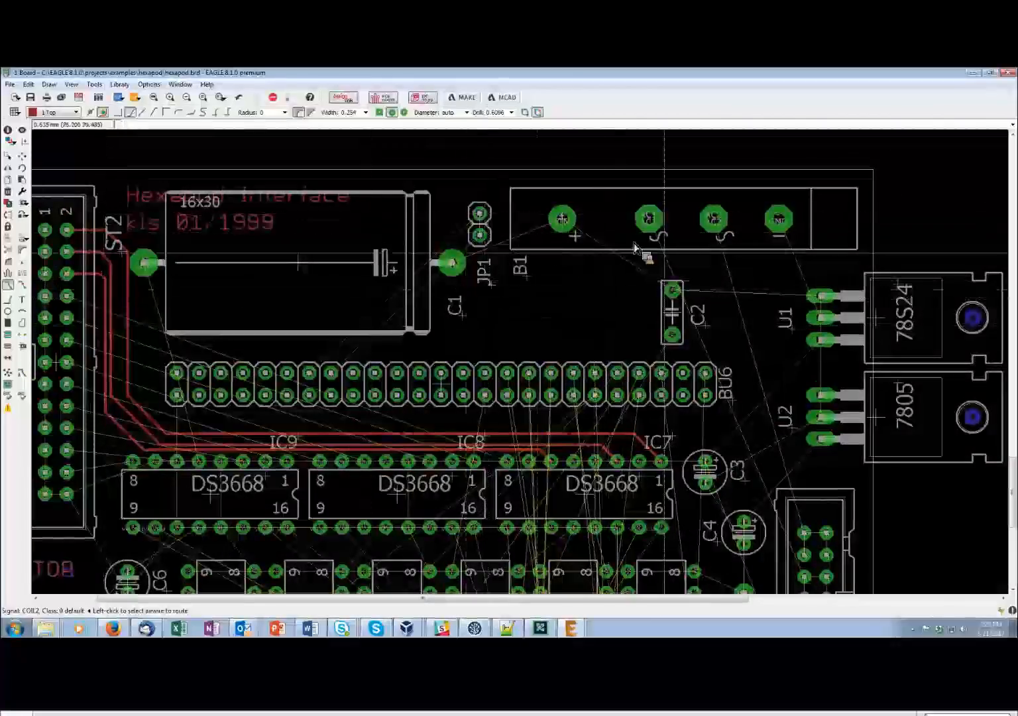
Route VIN on the Top layer from B1's plus pad through C2's upper pad to U1 pin 1
click(562, 220)
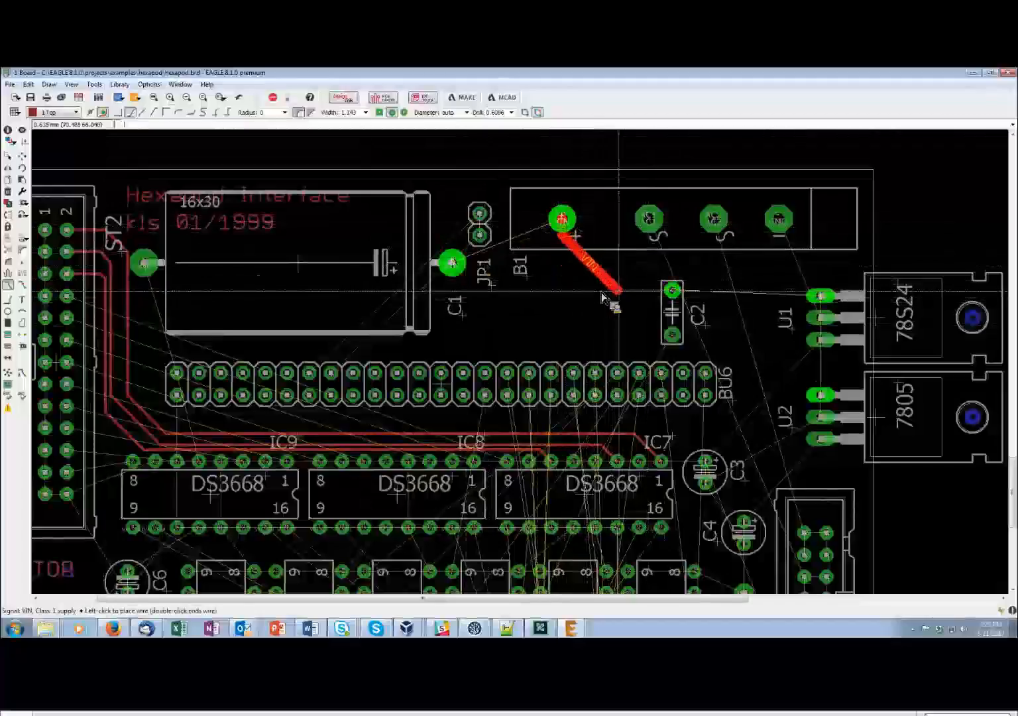
right_click(622, 299)
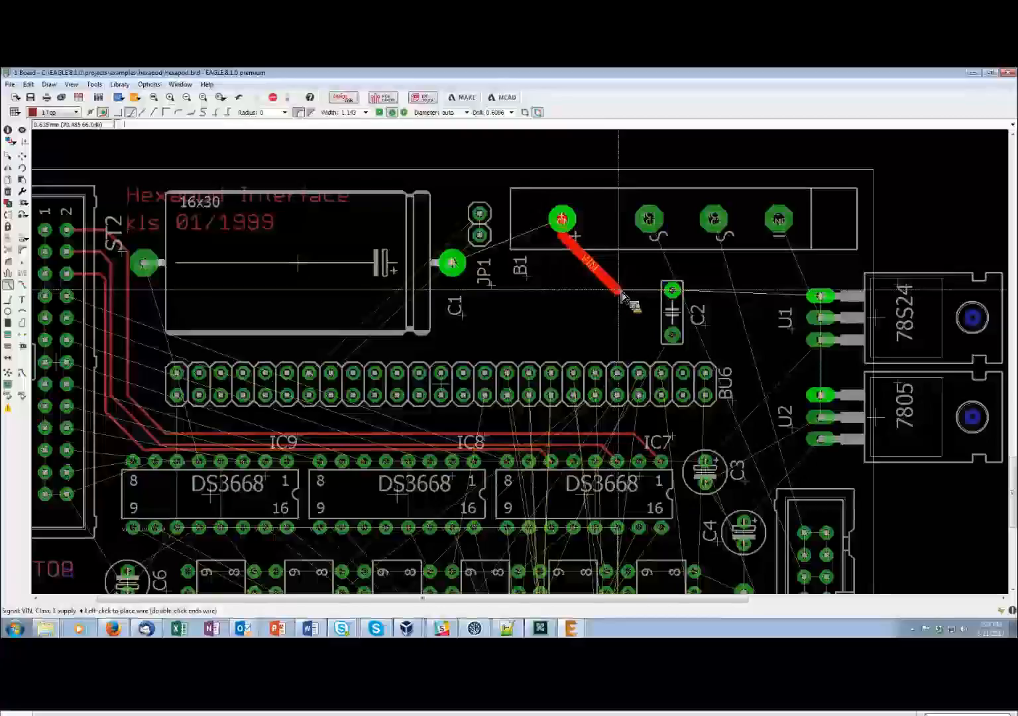
right_click(663, 291)
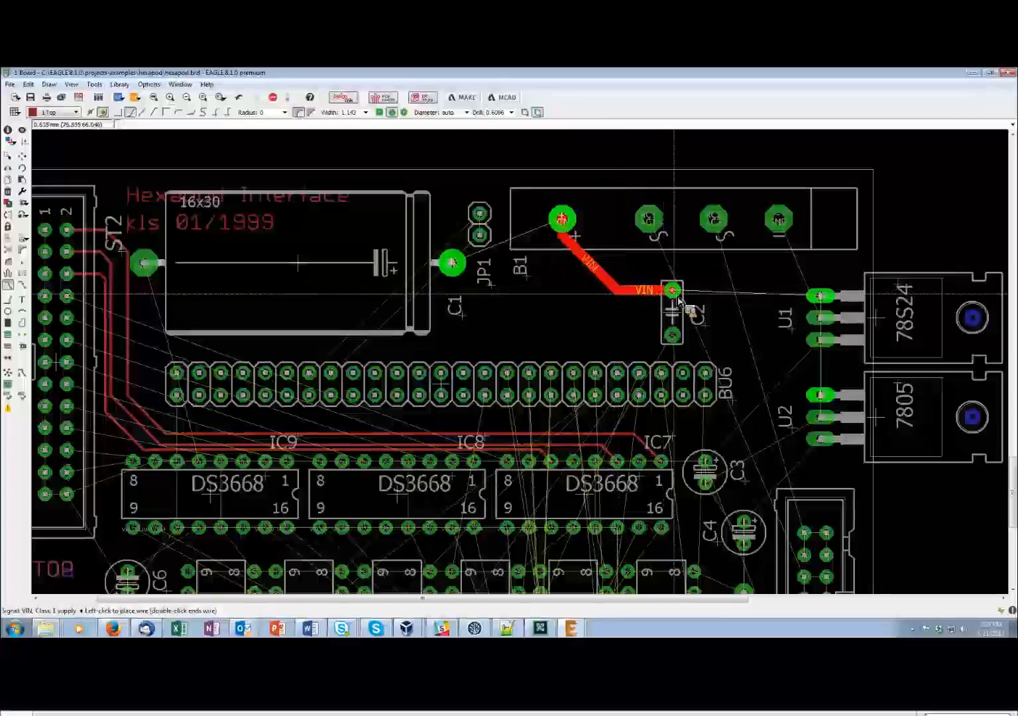
click(674, 292)
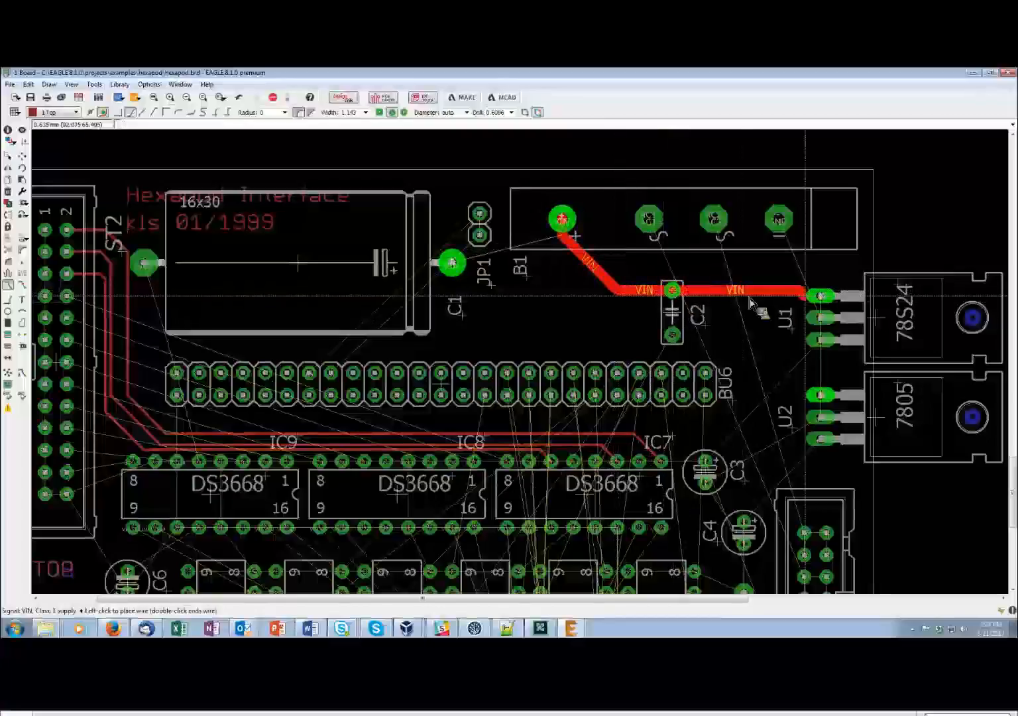
click(822, 297)
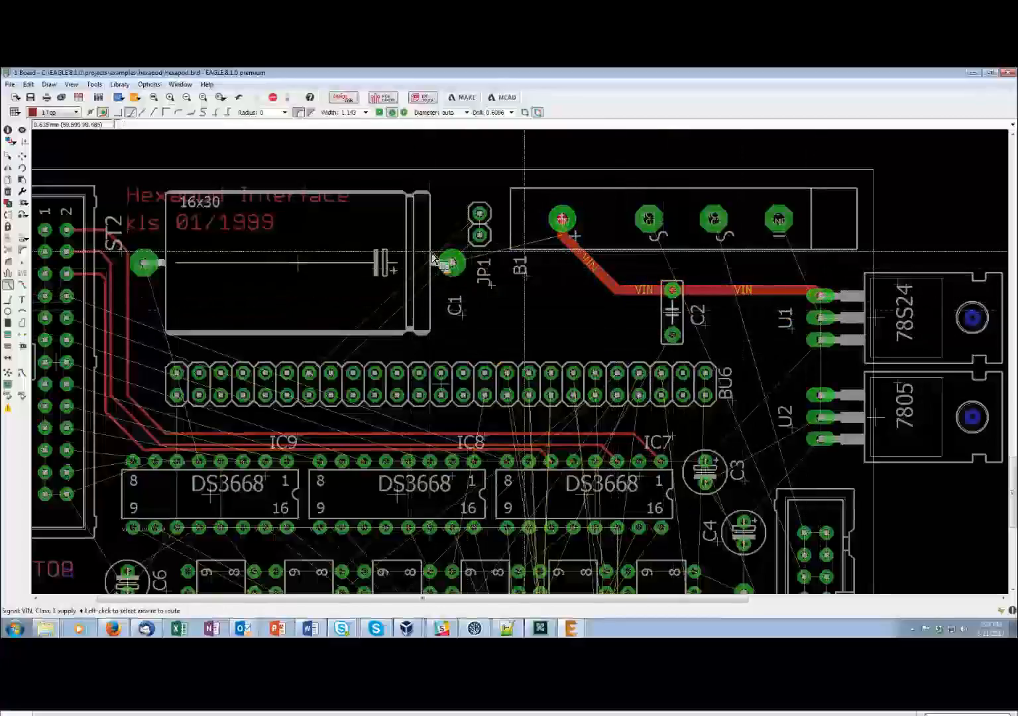
Route a second VIN branch on the Top layer from C1's plus pad to the existing VIN trace between C2 and U1
click(457, 264)
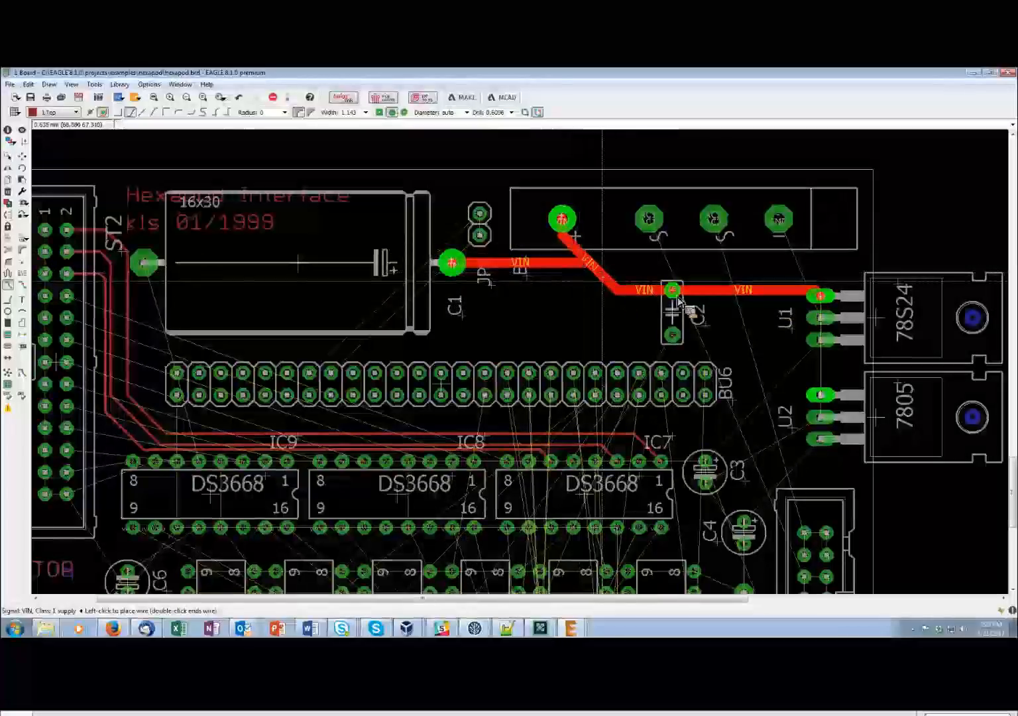
click(763, 297)
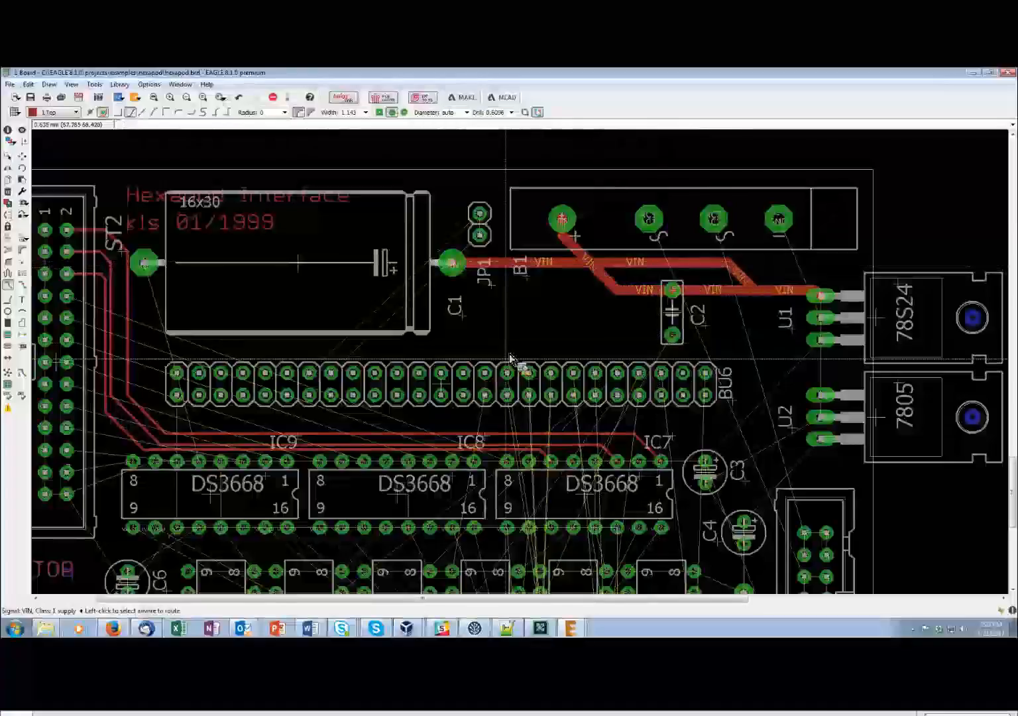
Rip up the VIN branch from C1 and the VIN segment between C2 and U1
click(24, 287)
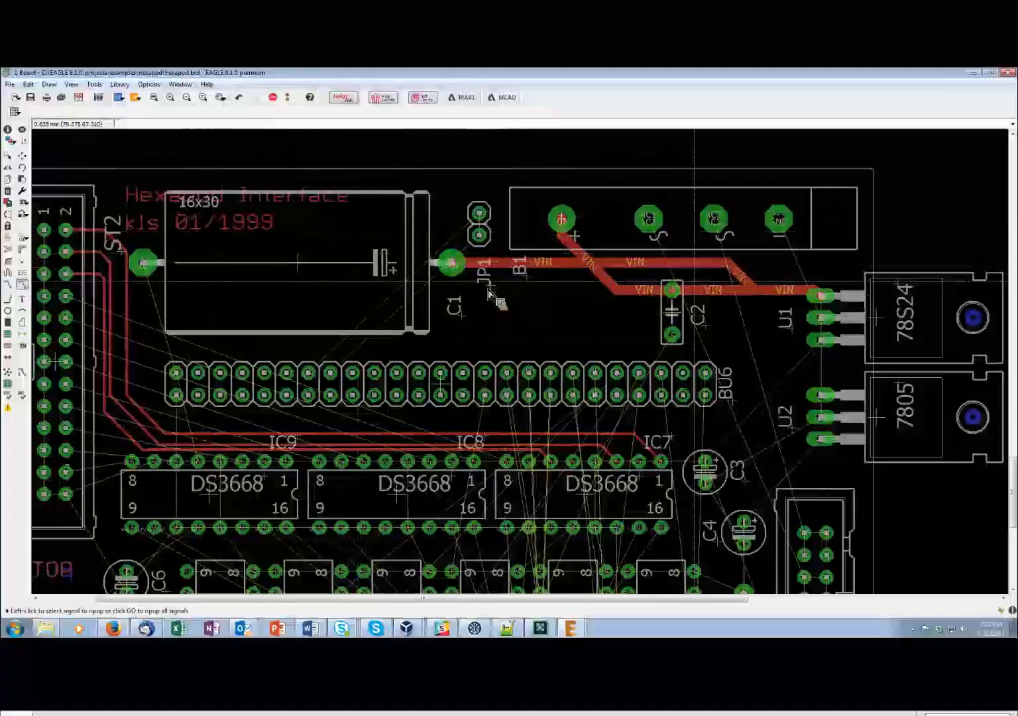
click(741, 279)
click(725, 265)
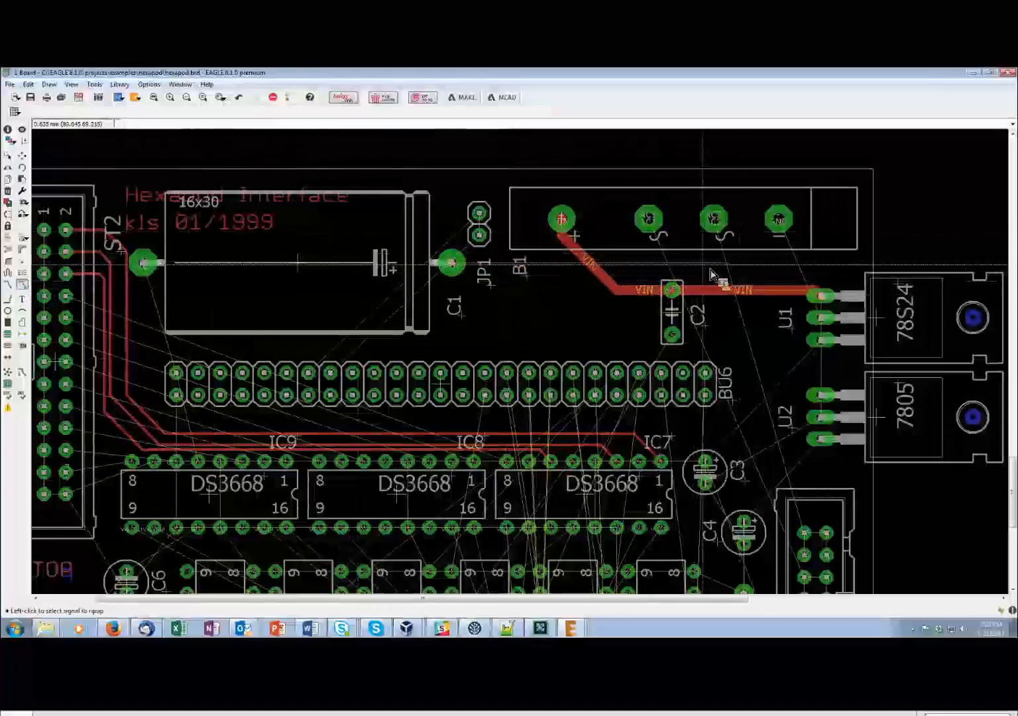
click(695, 290)
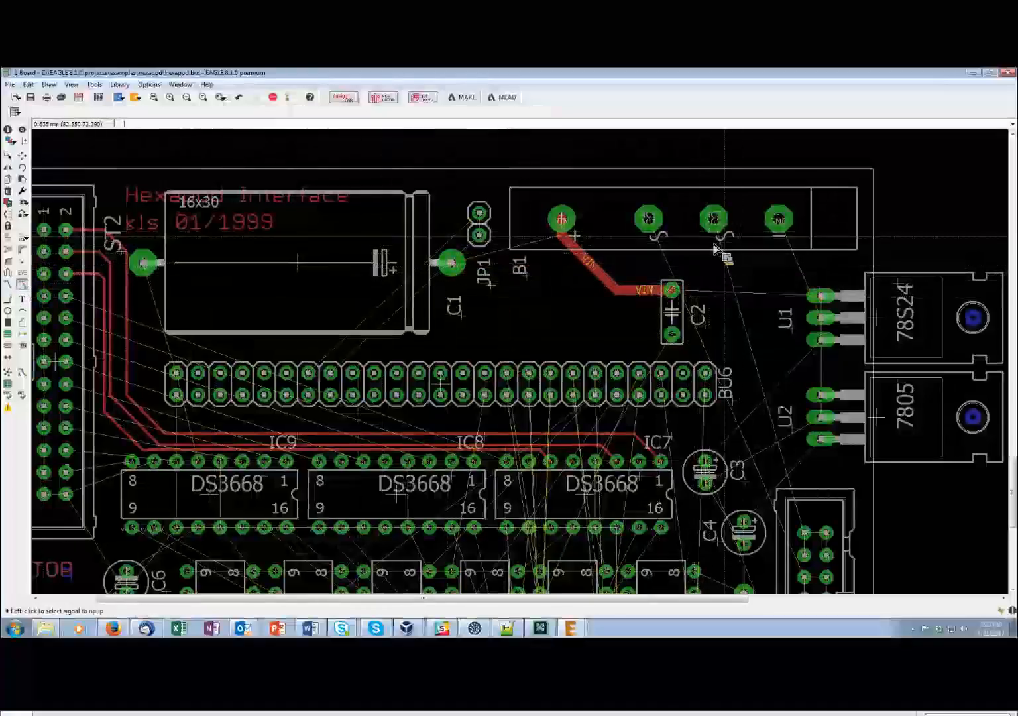
Route VIN again on the Top layer from C2's upper pad to U1 pin 1
scroll(620, 312, up, 2)
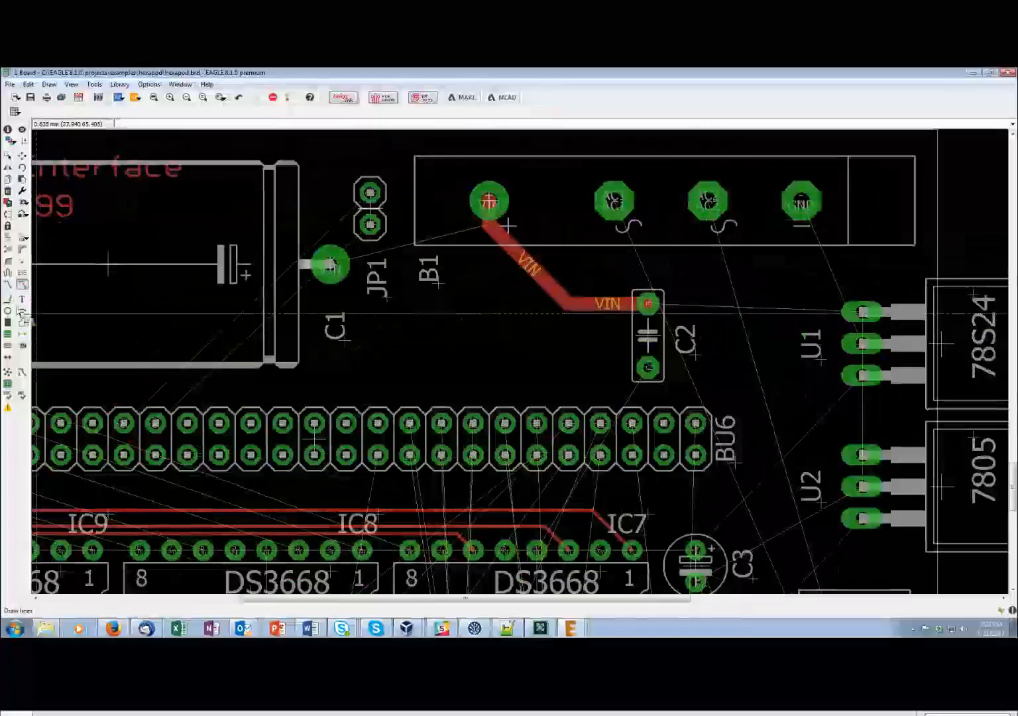
click(647, 303)
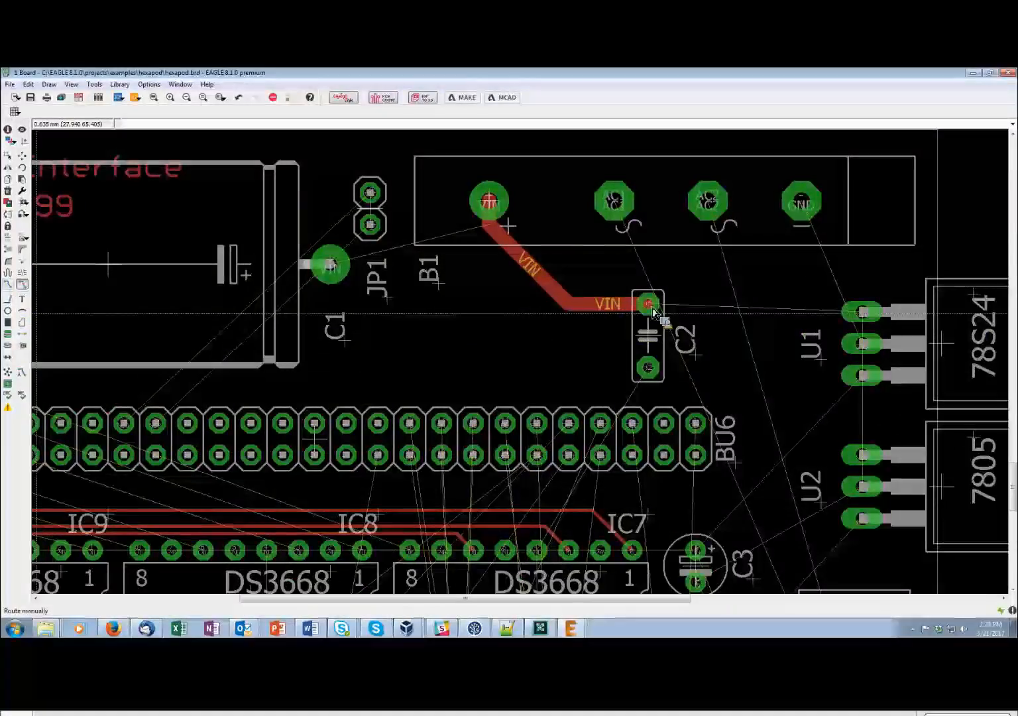
click(669, 309)
click(862, 313)
scroll(862, 313, down, 3)
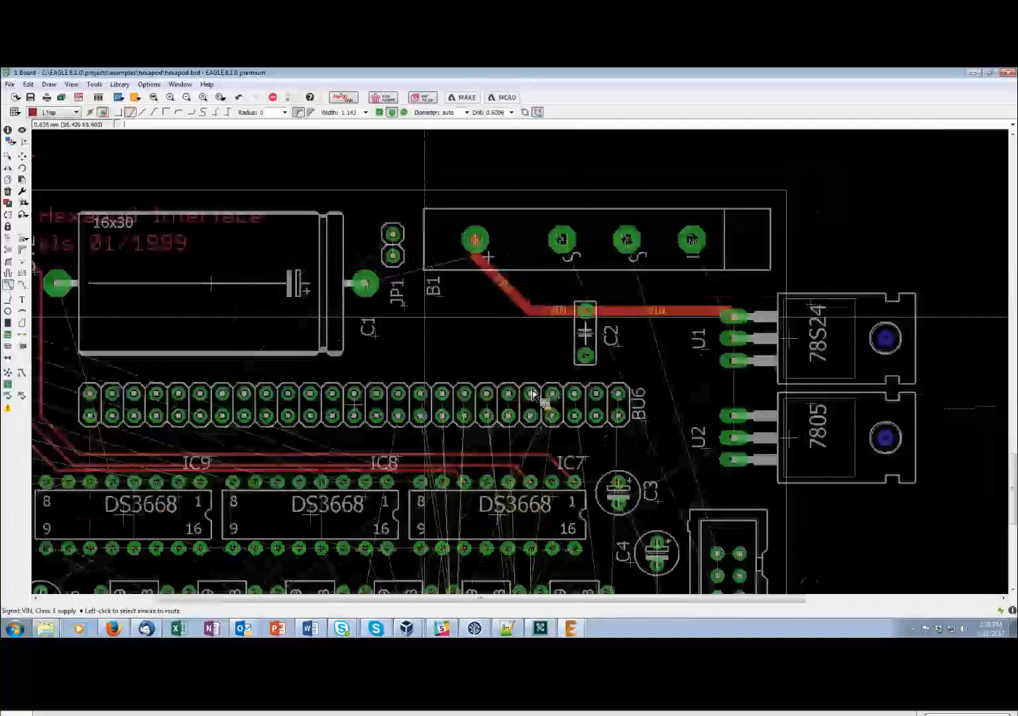
Try to route GND on the Top layer from B1's minus pad around U1 pin 1 to U1 pin 2
click(656, 267)
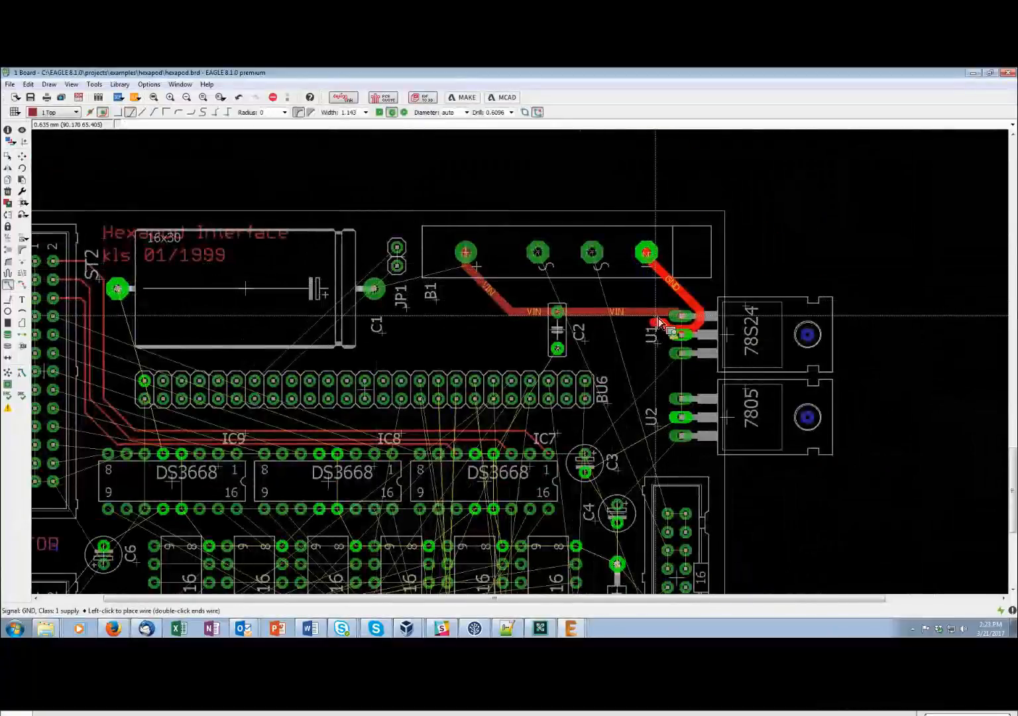
scroll(652, 322, up, 3)
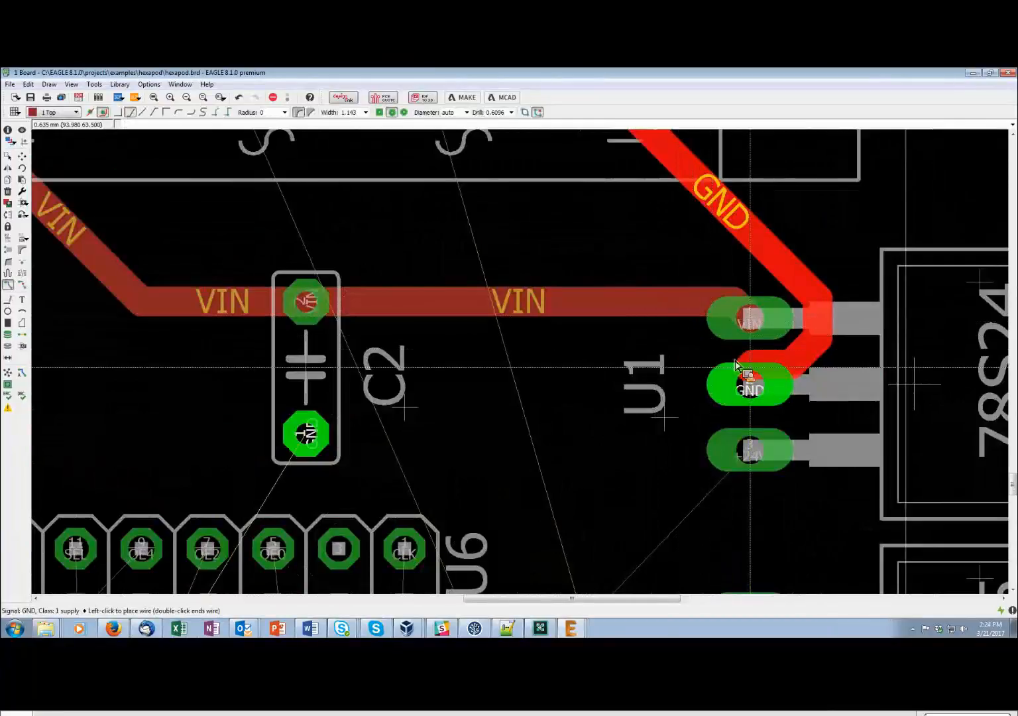
click(752, 383)
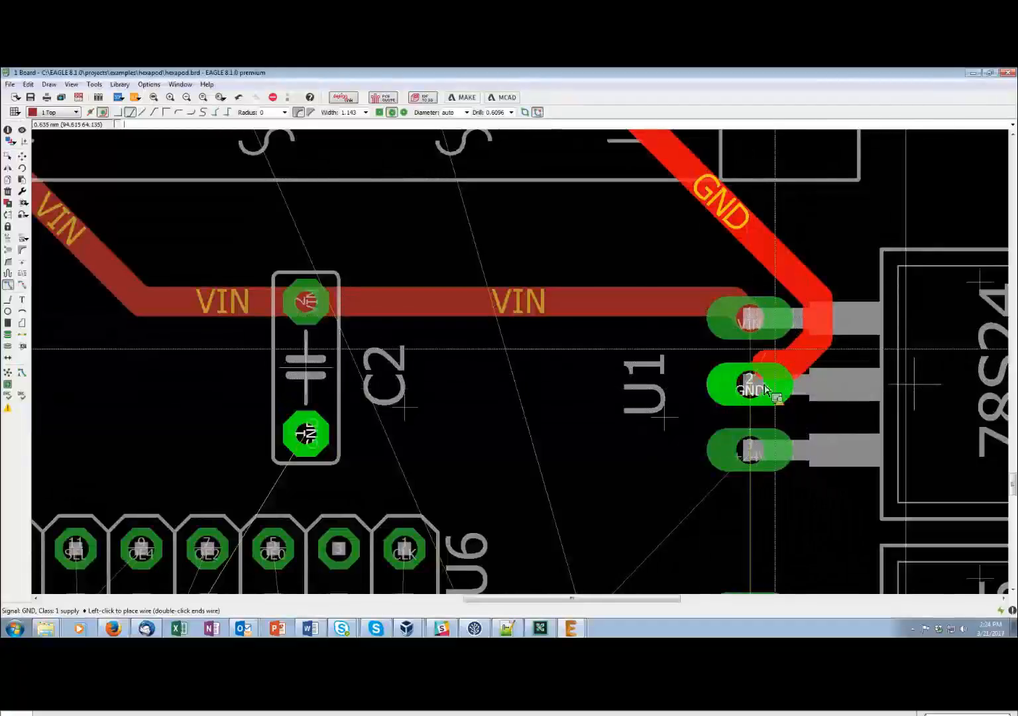
key(Escape)
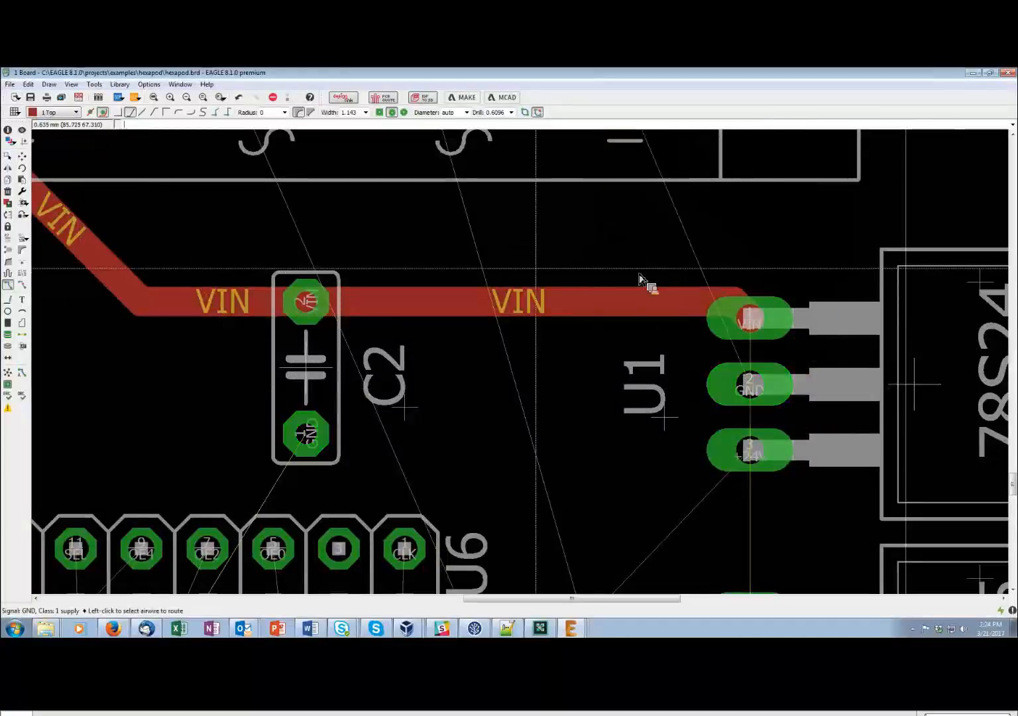
Set the clearance of the supply net class to 30 mil
click(28, 84)
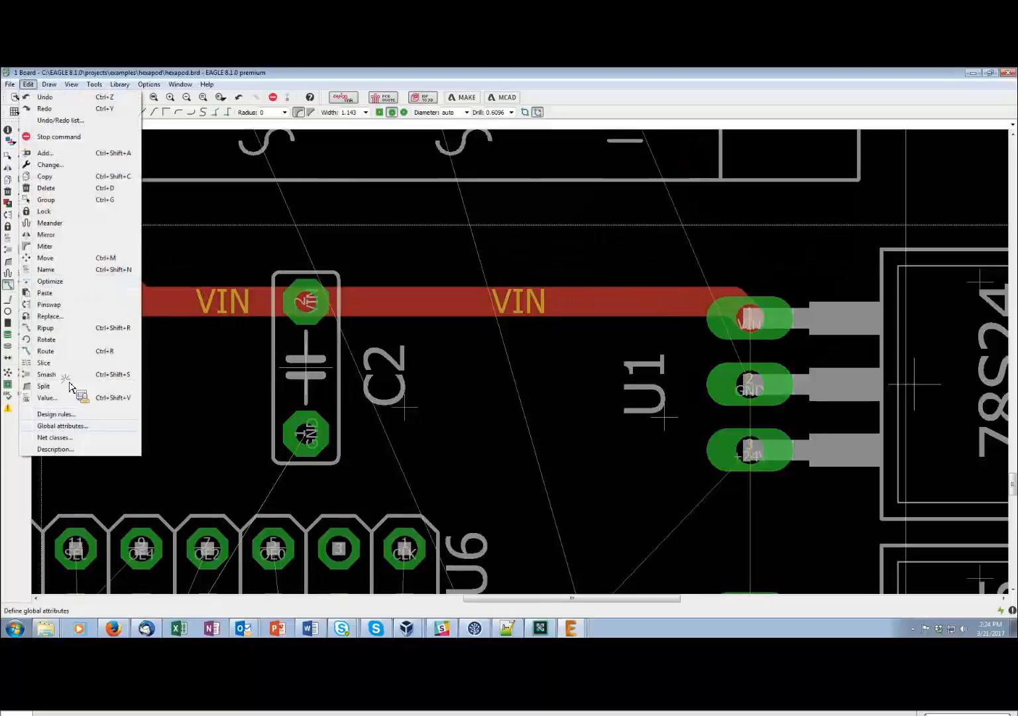
click(55, 437)
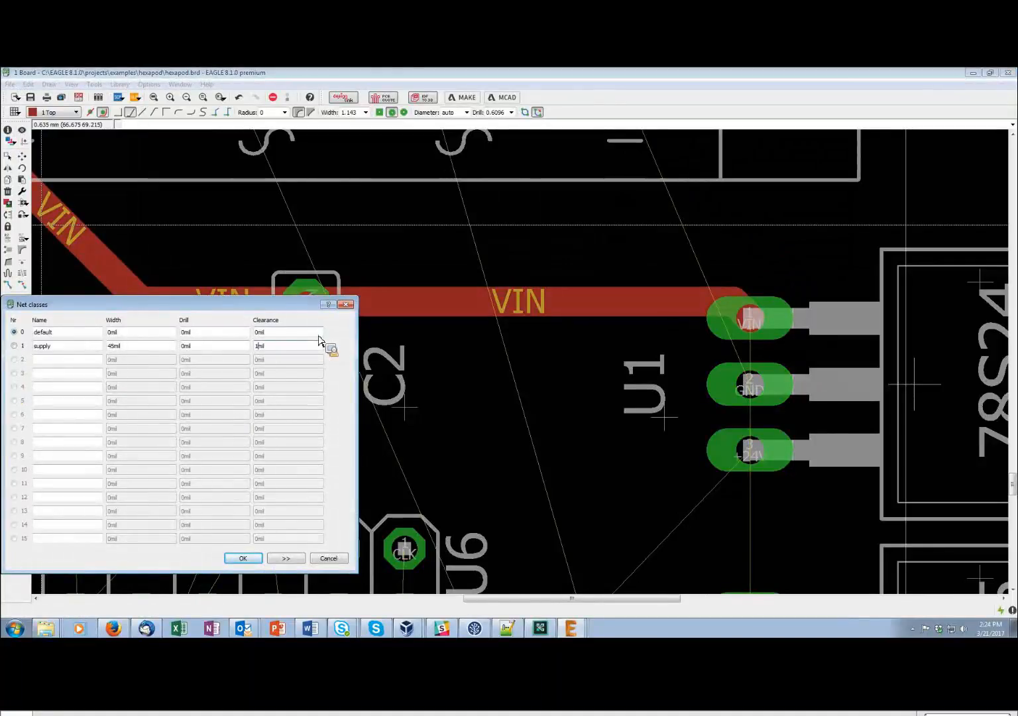
text(30)
click(243, 558)
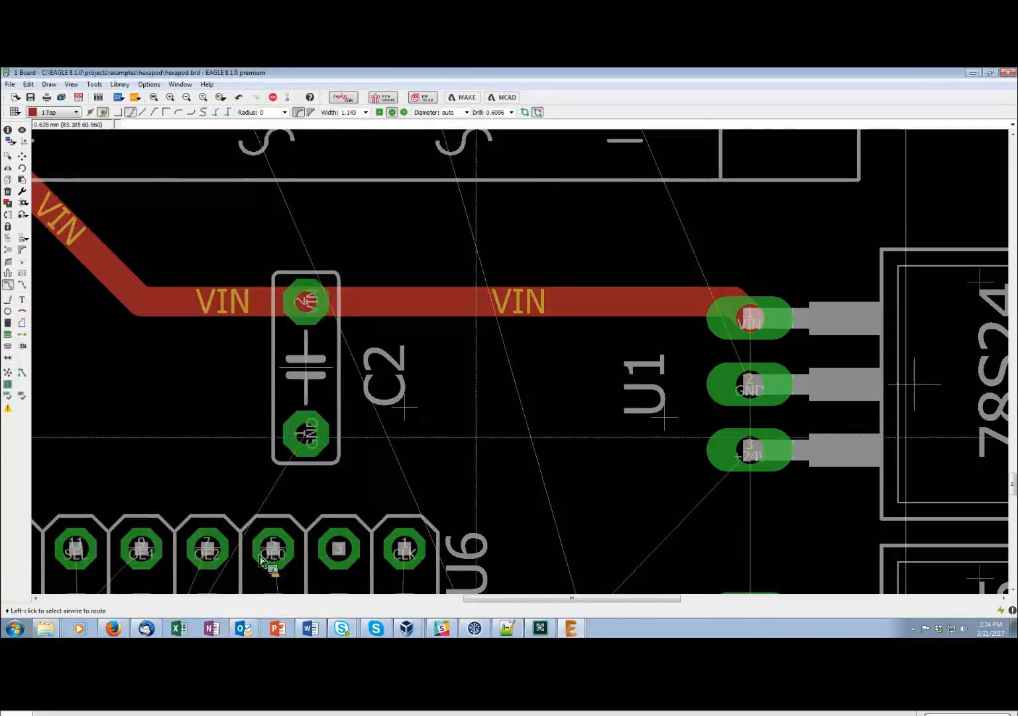
Route GND on the Top layer from B1's minus pad around the outer side of U1 pin 1 to U1 pin 2
scroll(477, 417, down, 3)
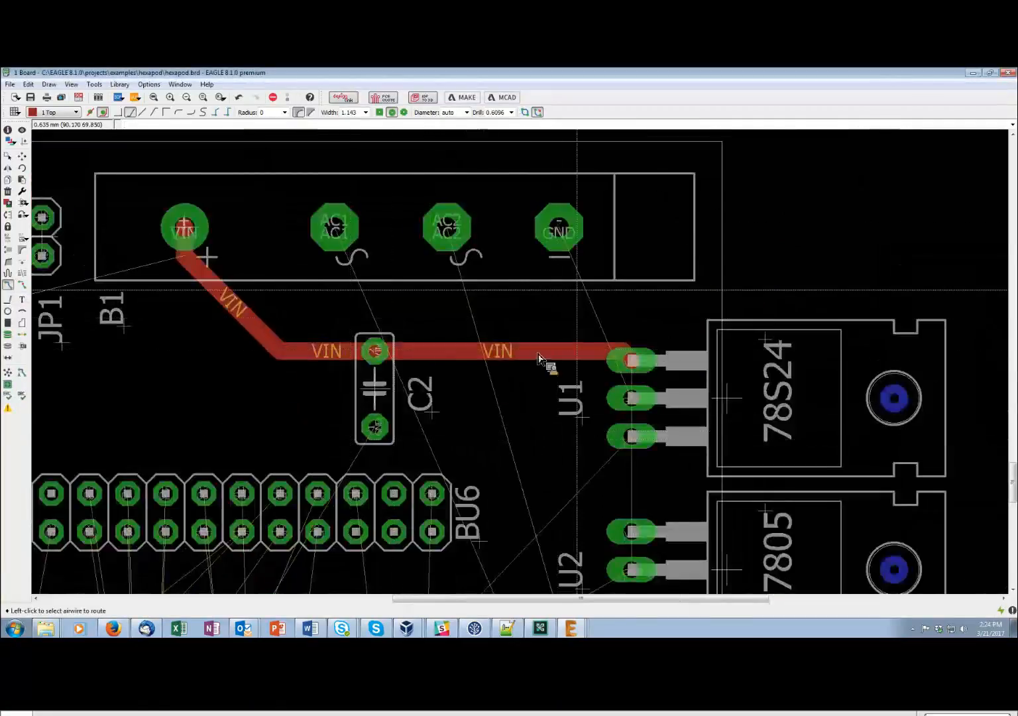
click(594, 303)
click(675, 373)
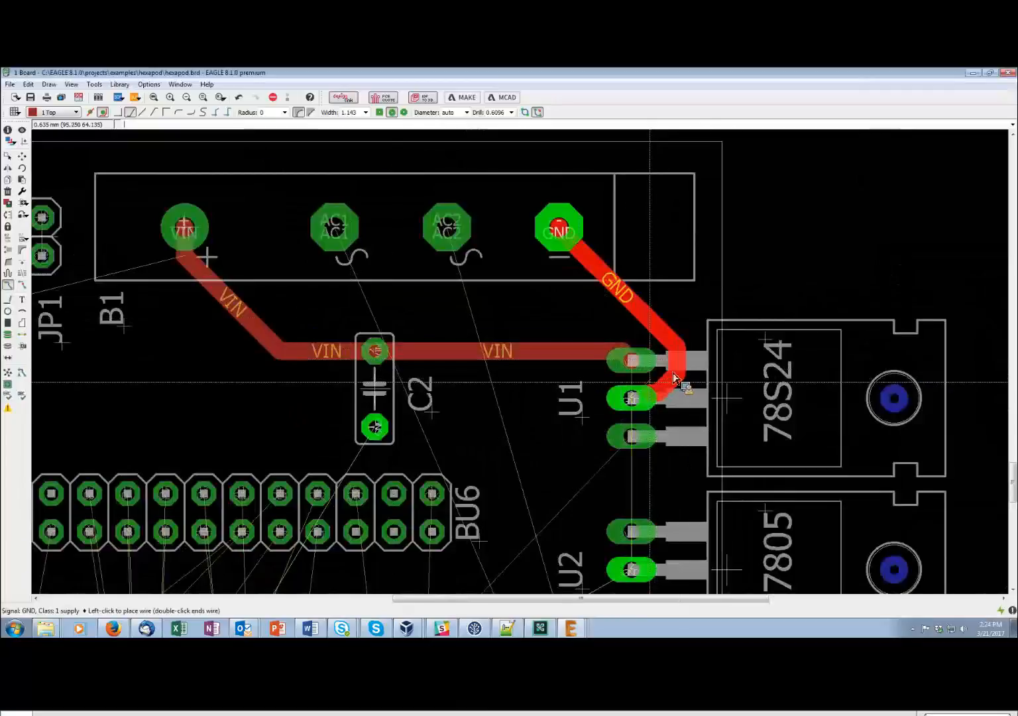
scroll(646, 391, up, 3)
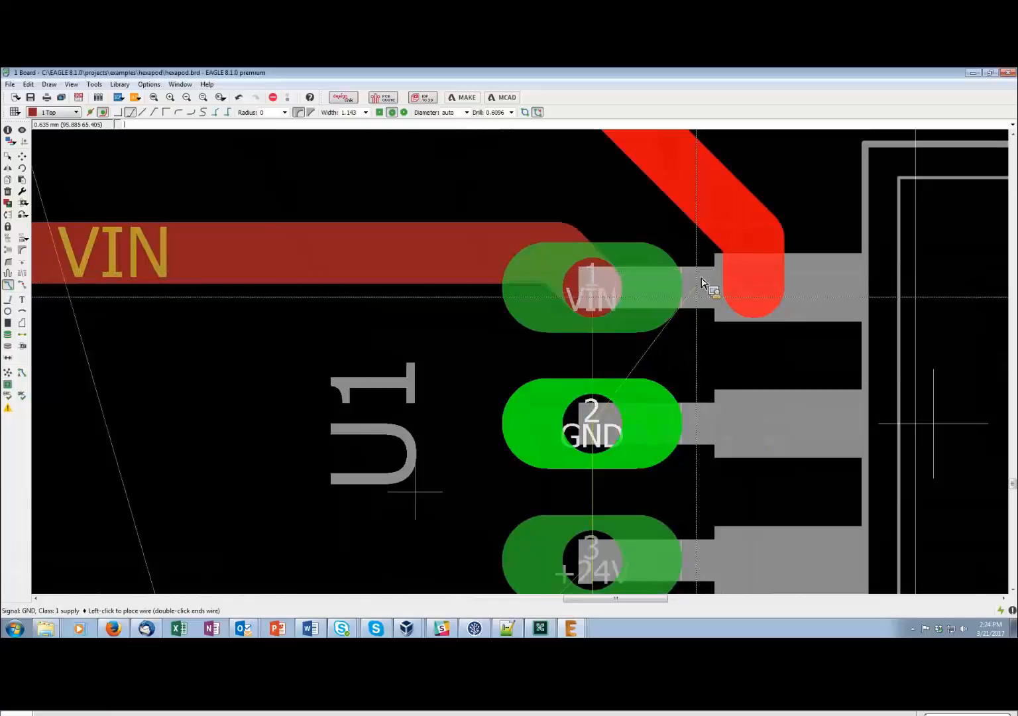
click(595, 426)
scroll(595, 426, down, 5)
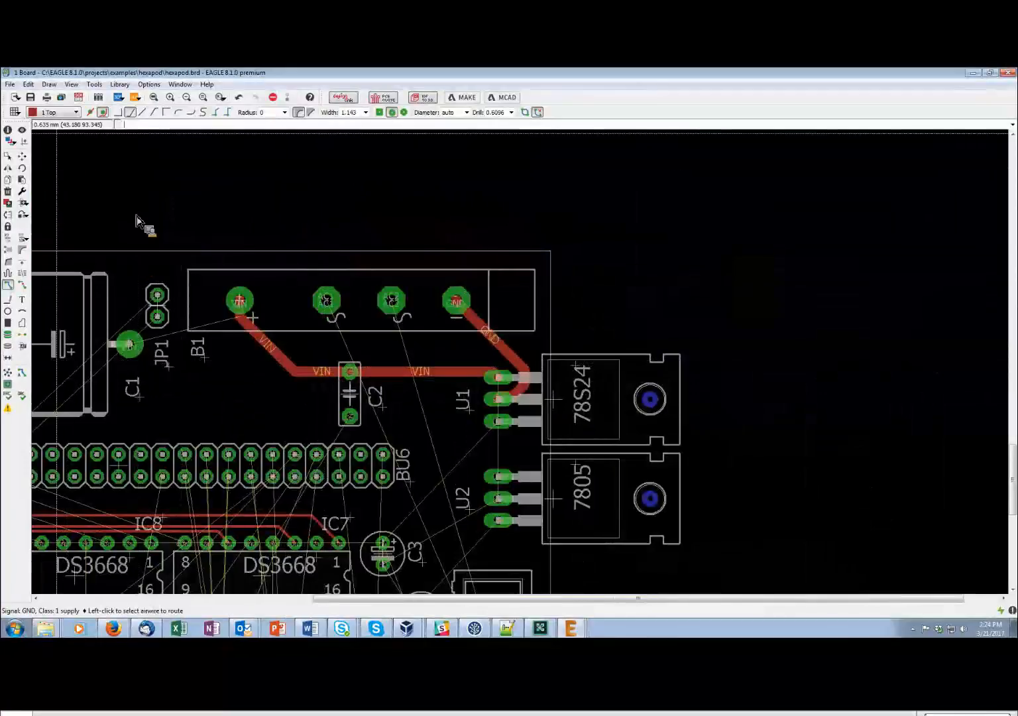
Review the routed COIL traces beside ST2 and above IC9, together with the VIN and GND supply traces
click(28, 84)
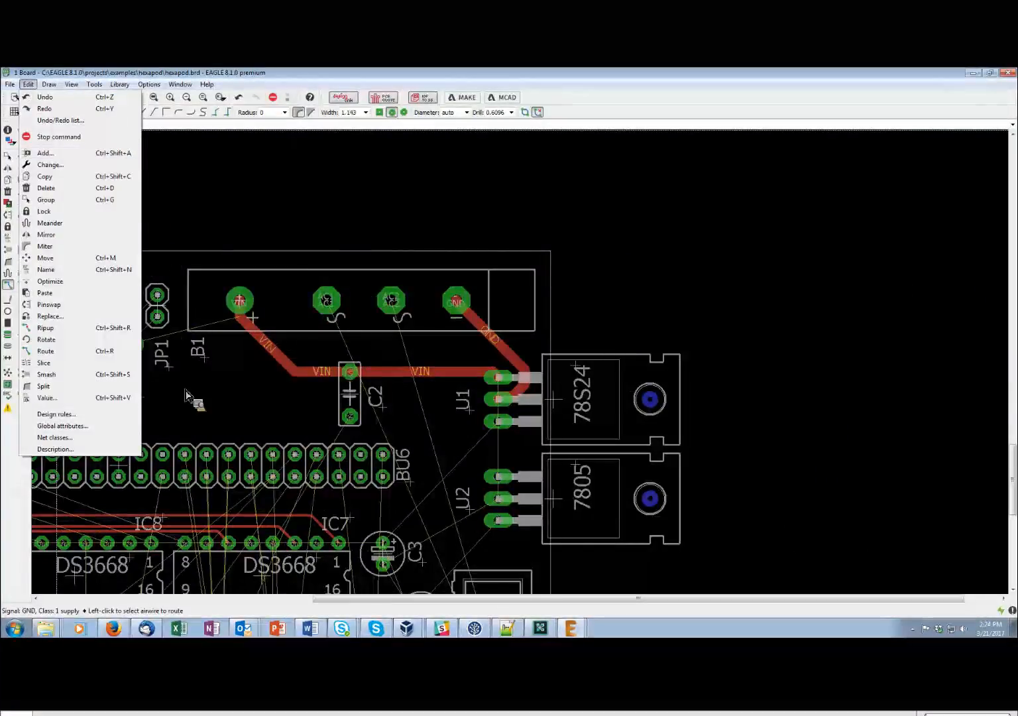
click(249, 173)
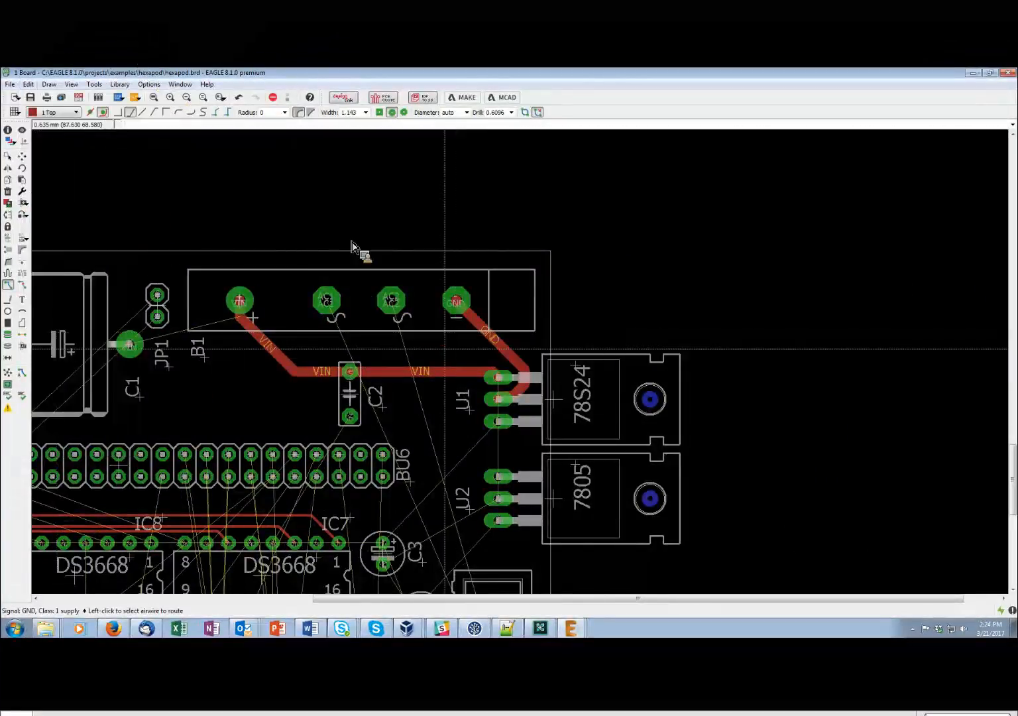
scroll(437, 356, down, 2)
scroll(371, 371, down, 1)
scroll(244, 424, up, 1)
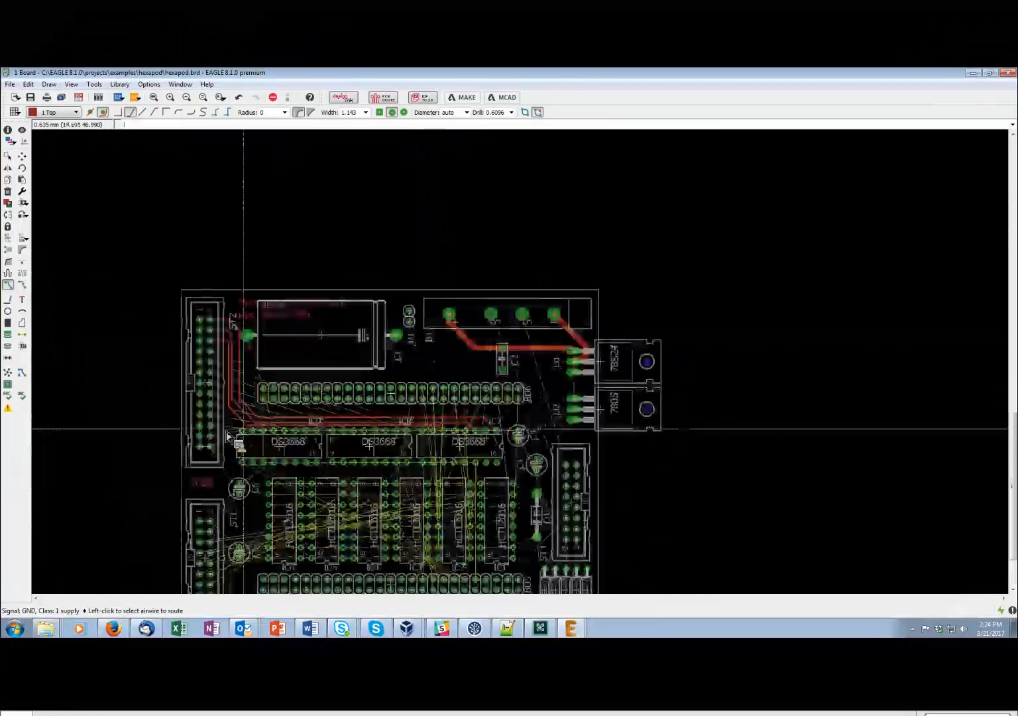
scroll(238, 424, down, 1)
scroll(265, 428, up, 3)
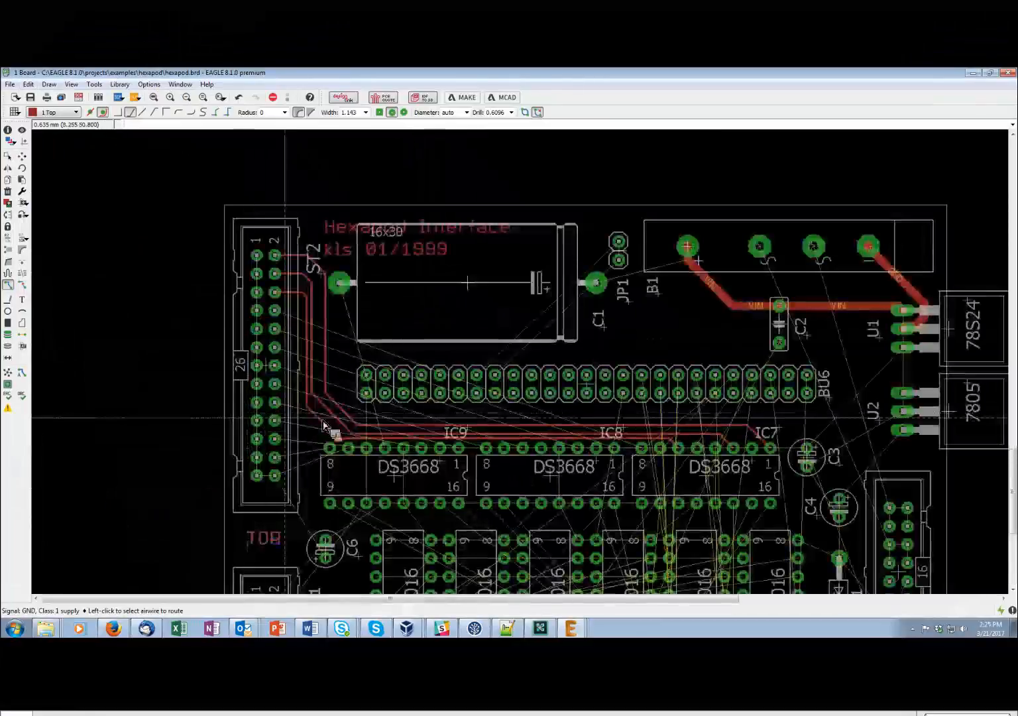
scroll(338, 428, up, 1)
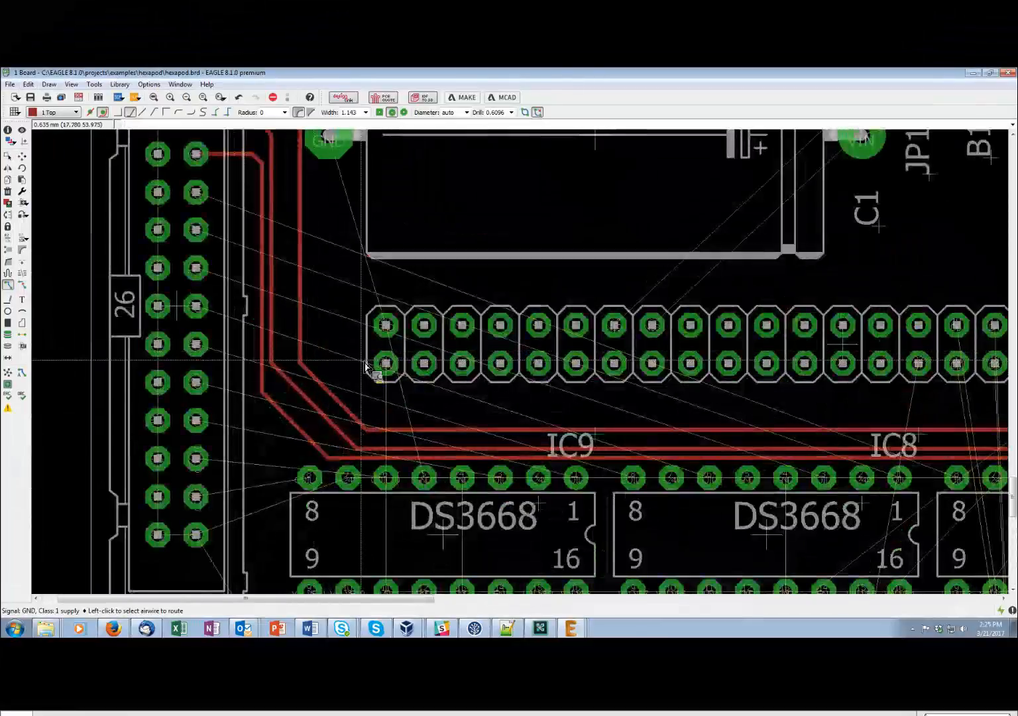
scroll(367, 366, down, 1)
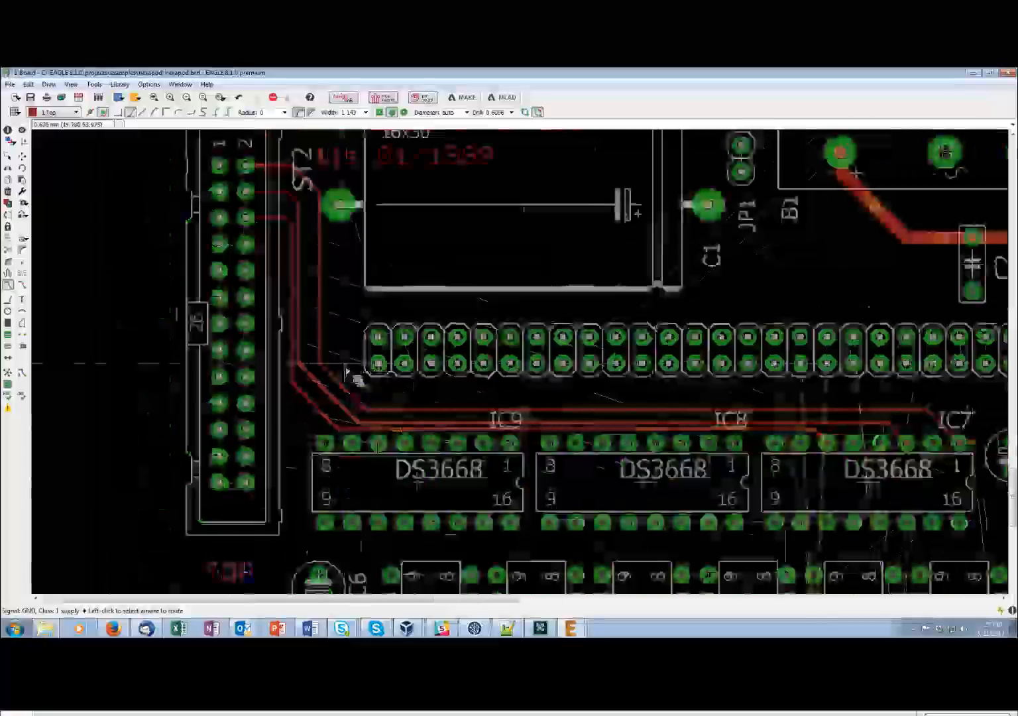
scroll(294, 350, down, 2)
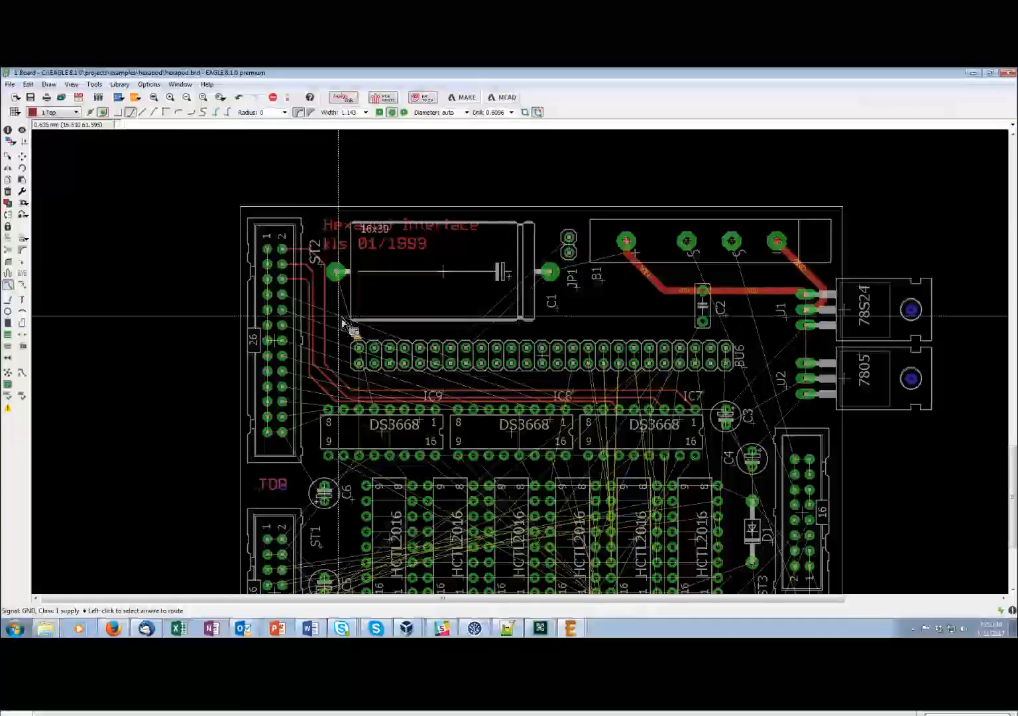
Examine the spacing of the parallel COIL0, COIL1 and COIL2 traces between BU6 and the IC8 pads, up close and in the board's context
scroll(549, 401, up, 3)
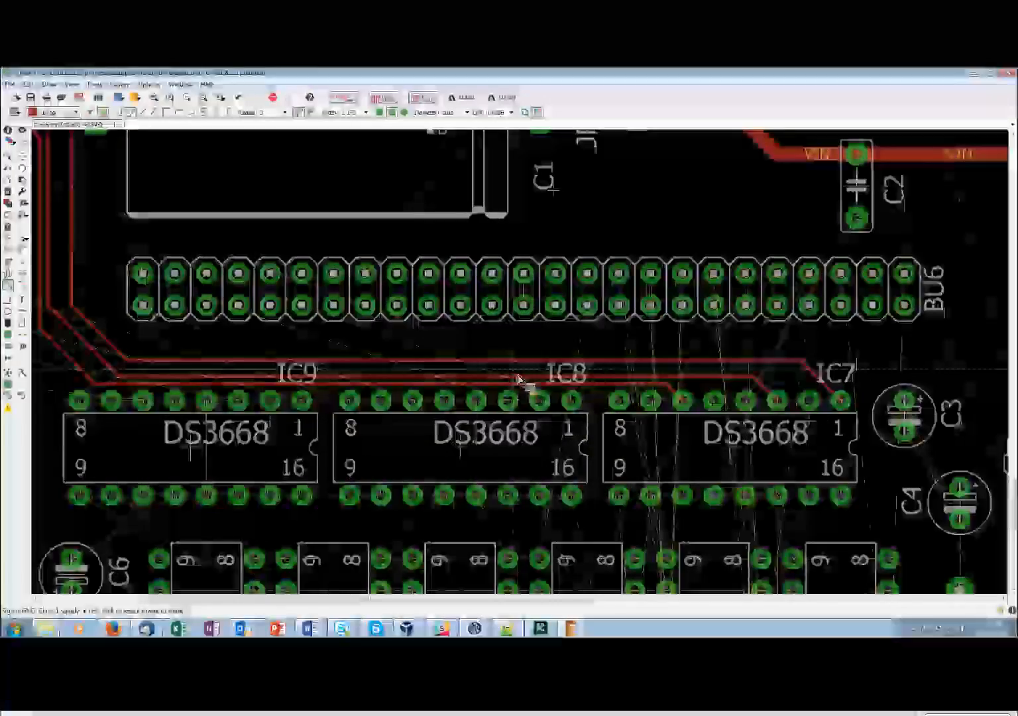
scroll(523, 380, up, 2)
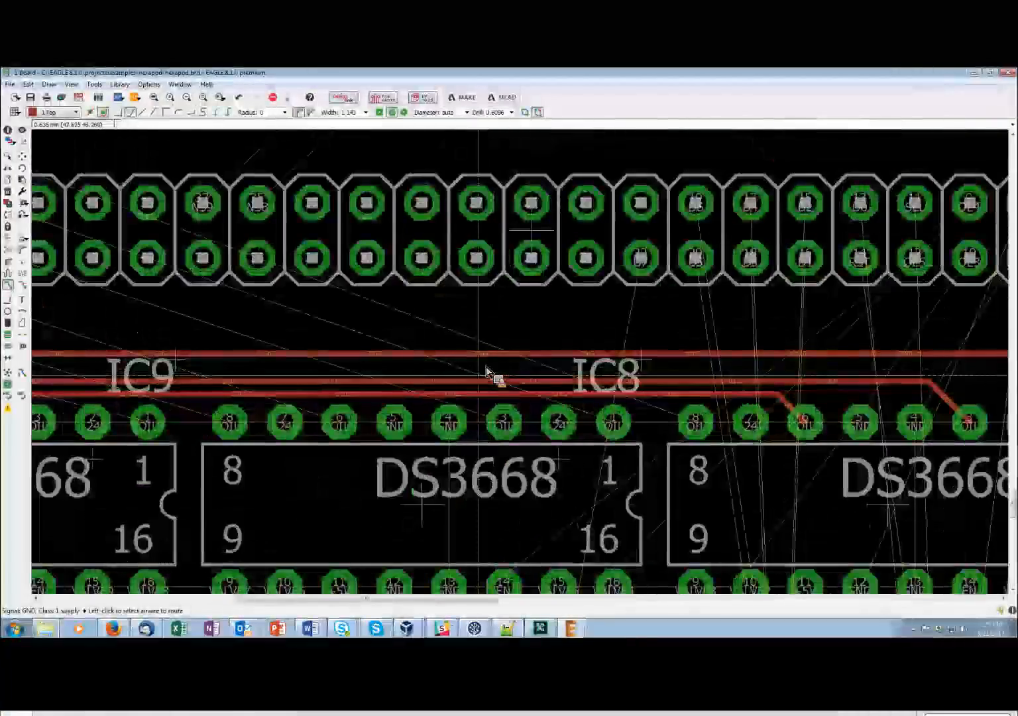
scroll(464, 366, up, 3)
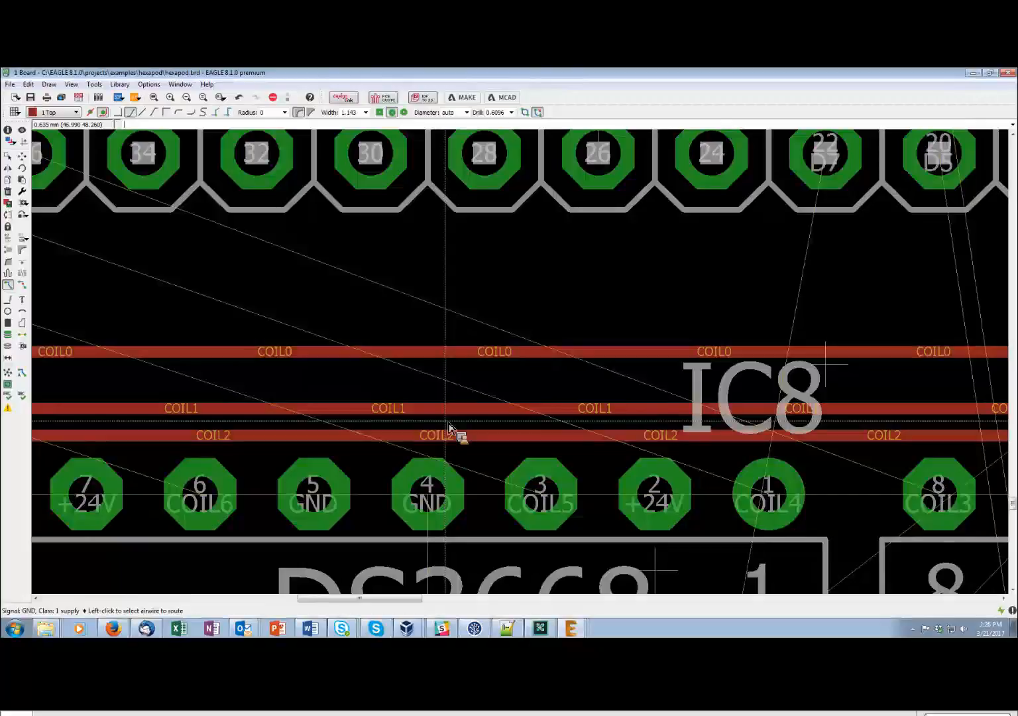
scroll(351, 425, down, 5)
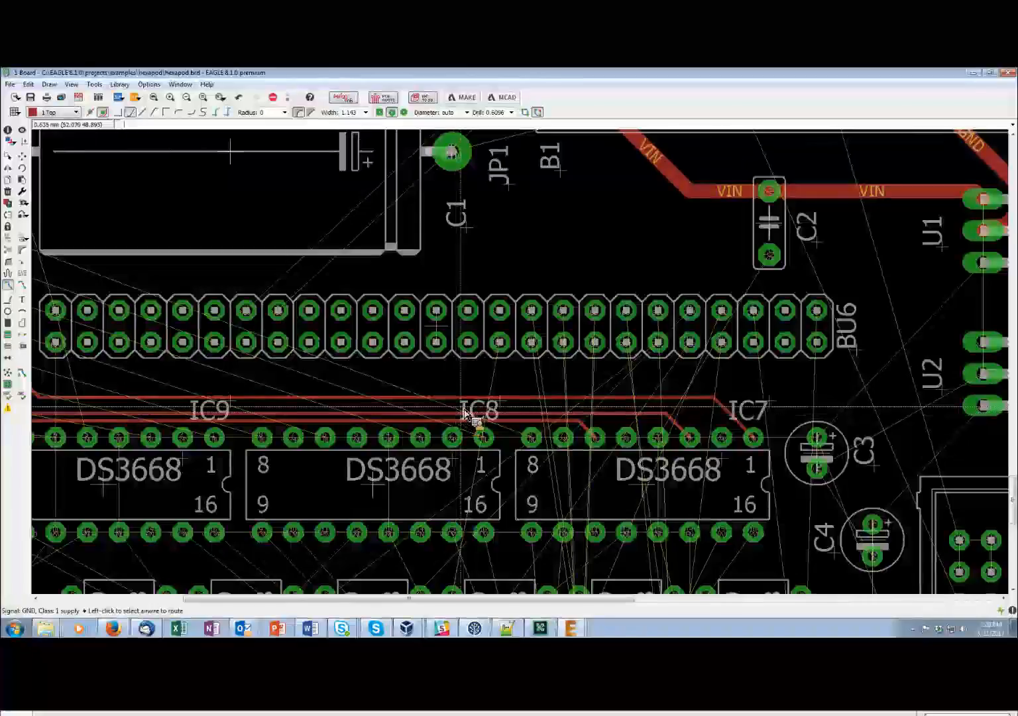
scroll(461, 416, down, 2)
scroll(464, 413, down, 2)
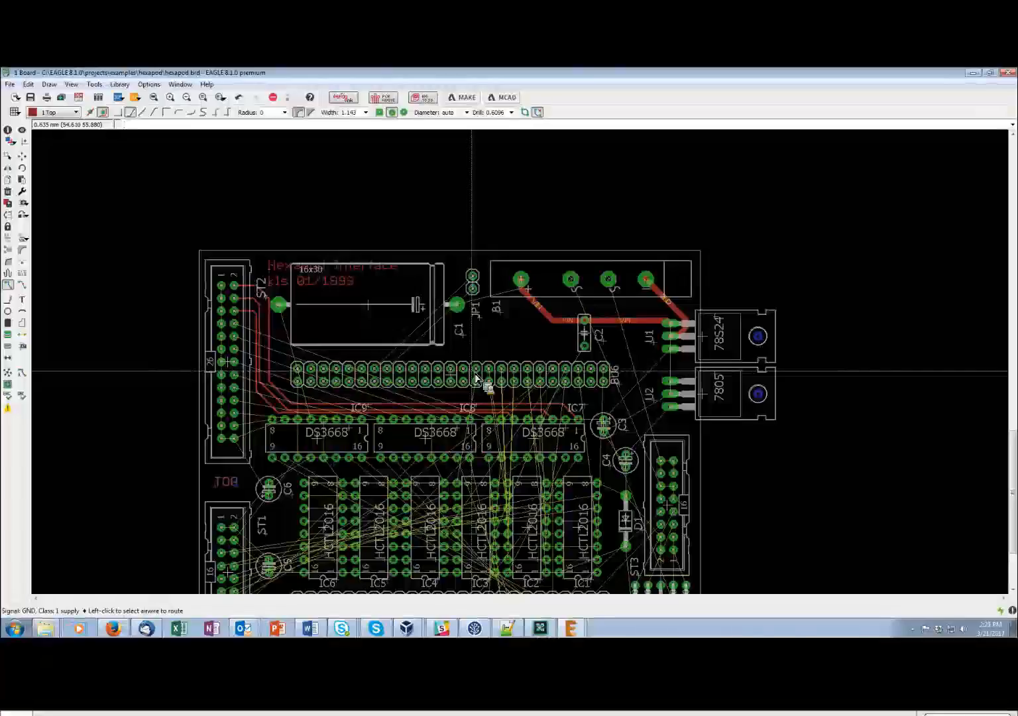
scroll(467, 382, up, 3)
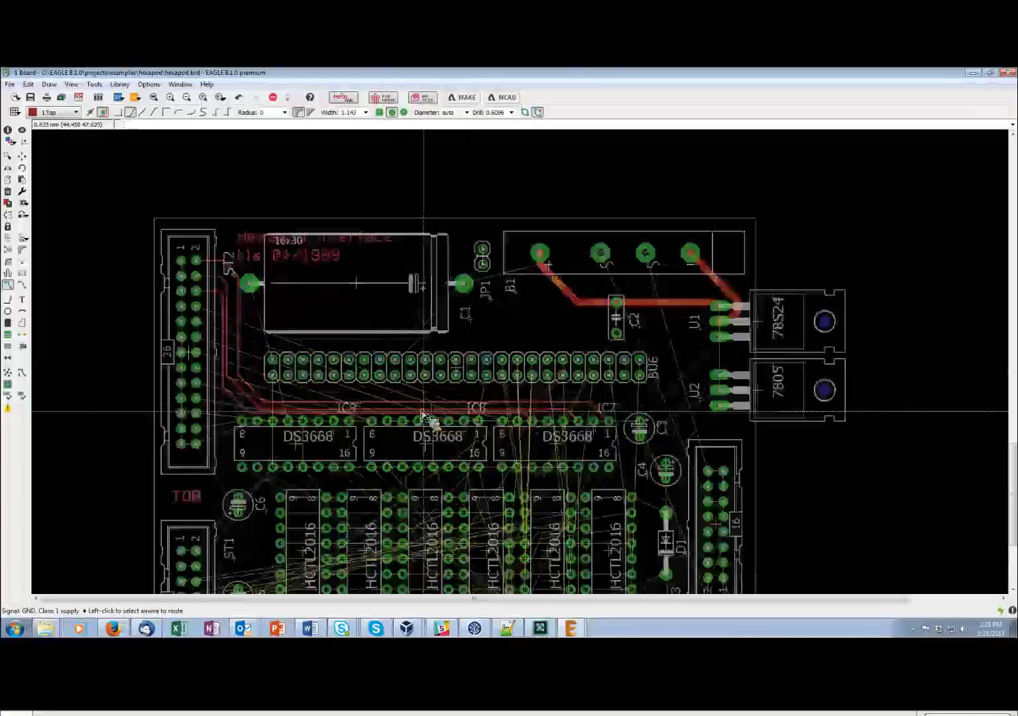
scroll(427, 421, up, 1)
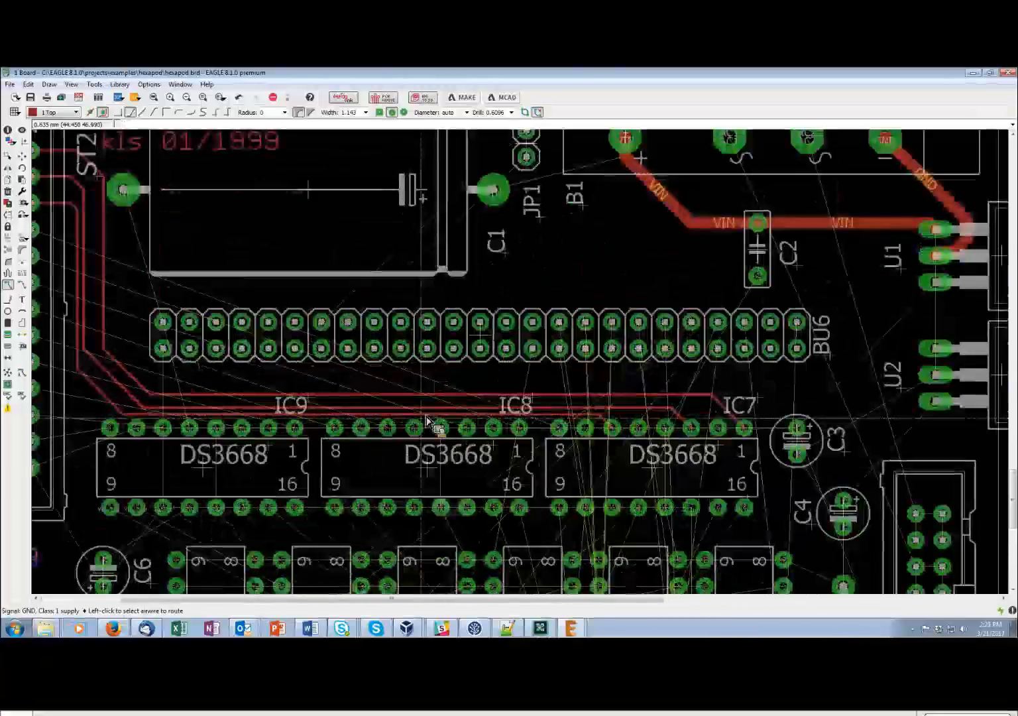